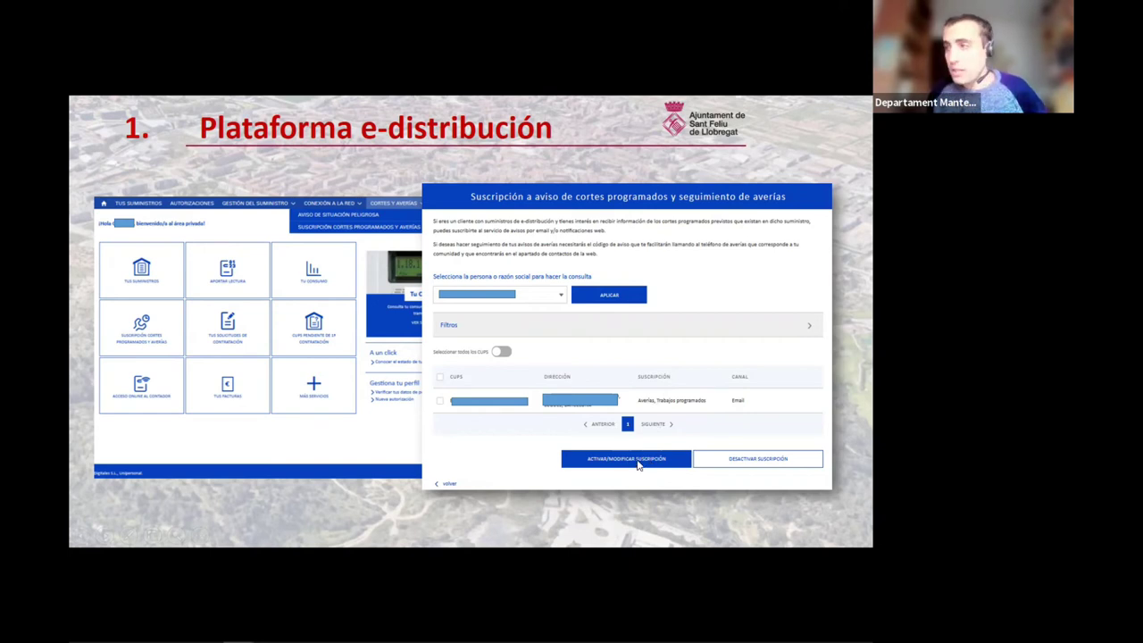
pyautogui.press('Right')
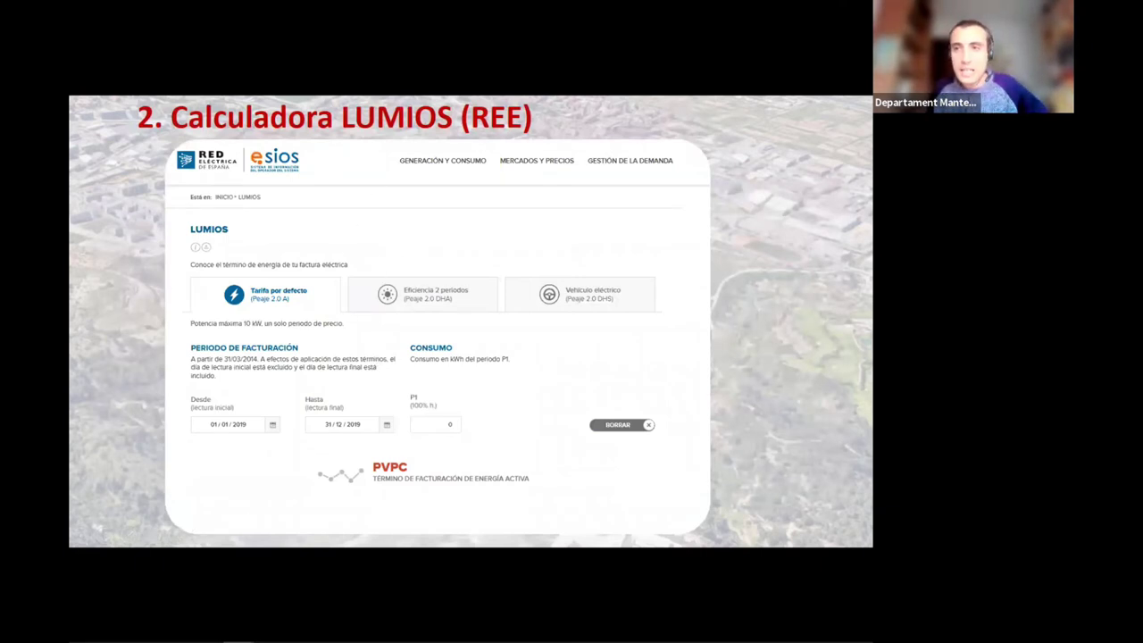
pyautogui.press('Right')
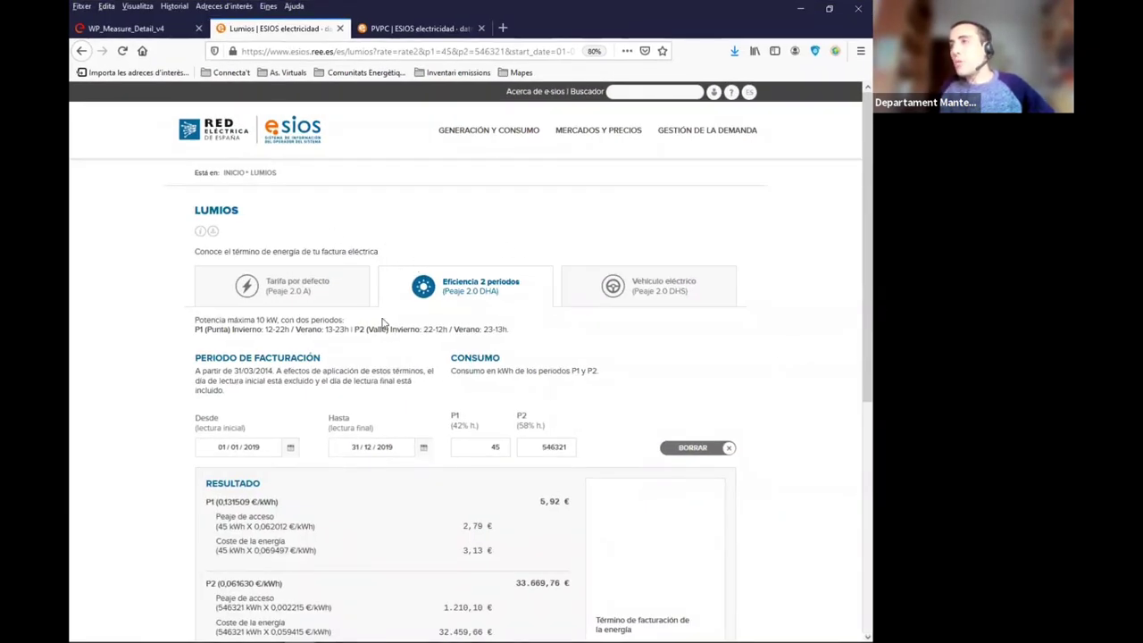
# Choose the default tariff (Peaje 2.0 A) in the LUMIOS calculator and set the P1 consumption to 100 kWh
pyautogui.scroll(-1, 349, 331)
pyautogui.scroll(-1, 346, 332)
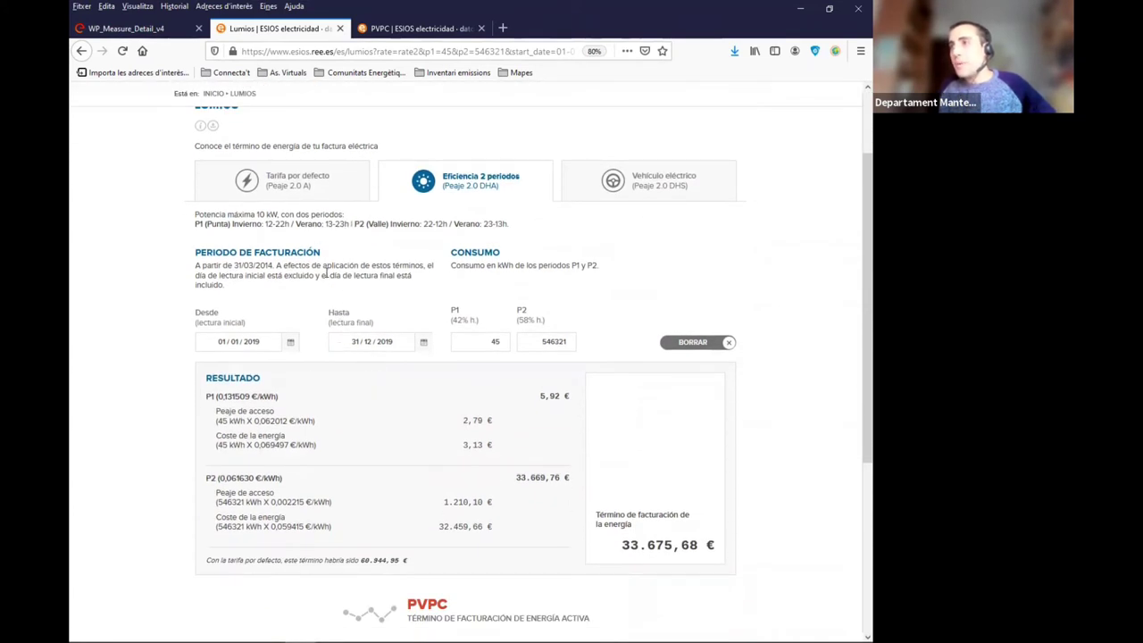
pyautogui.click(286, 189)
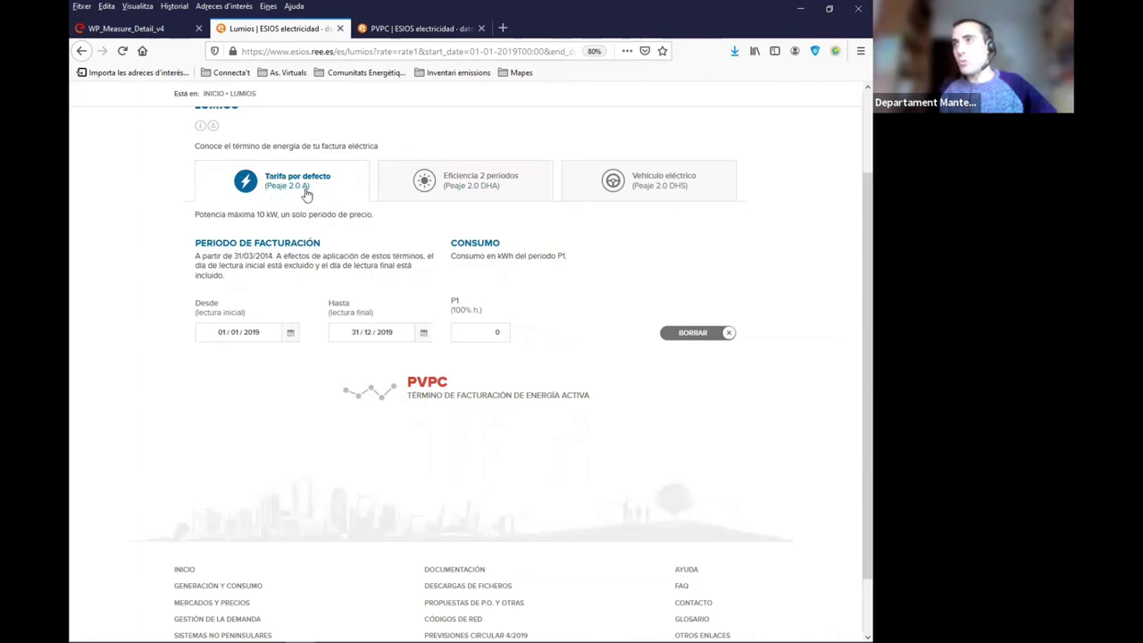
pyautogui.doubleClick(505, 332)
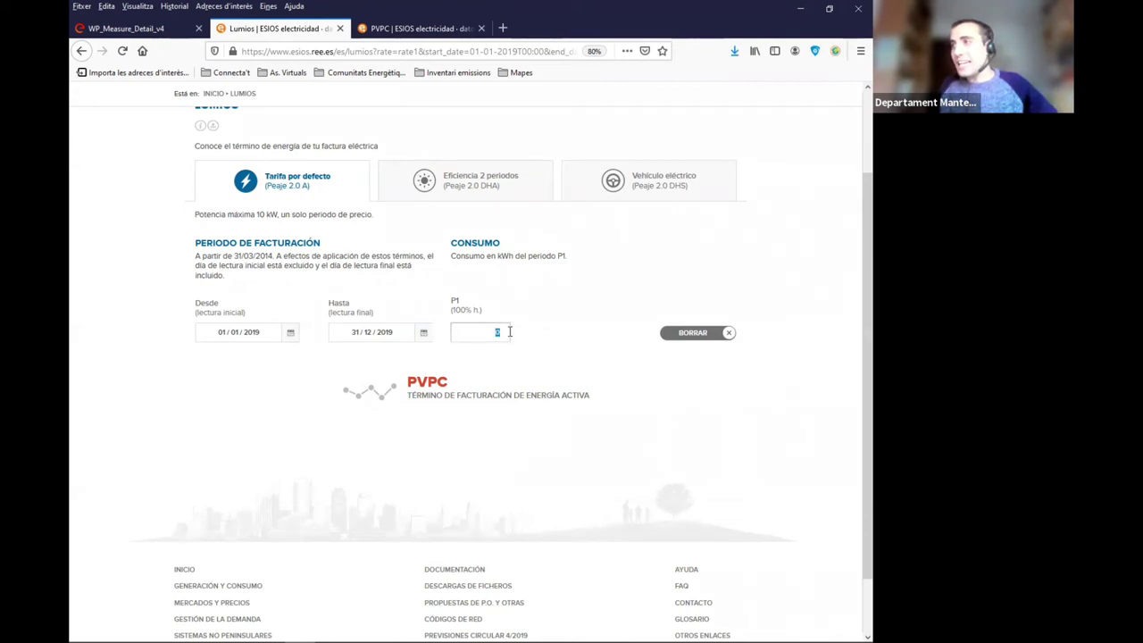
pyautogui.write('100')
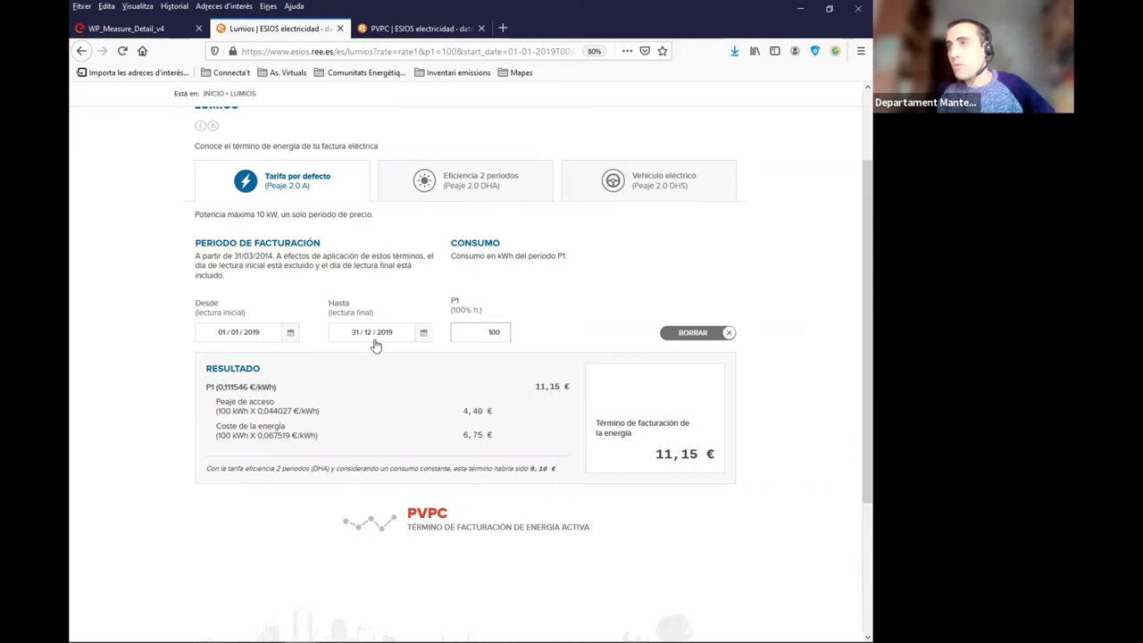
# Set the final reading date of the billing period to 31/03/2021
pyautogui.click(424, 333)
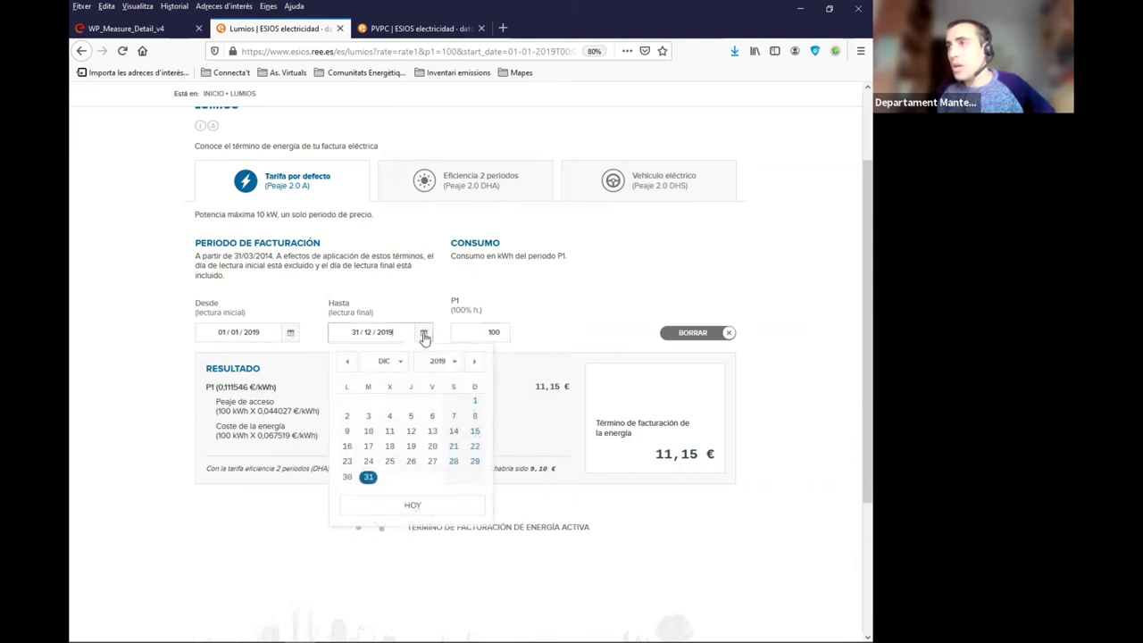
pyautogui.click(451, 362)
pyautogui.click(440, 415)
pyautogui.click(402, 363)
pyautogui.click(385, 416)
pyautogui.click(390, 463)
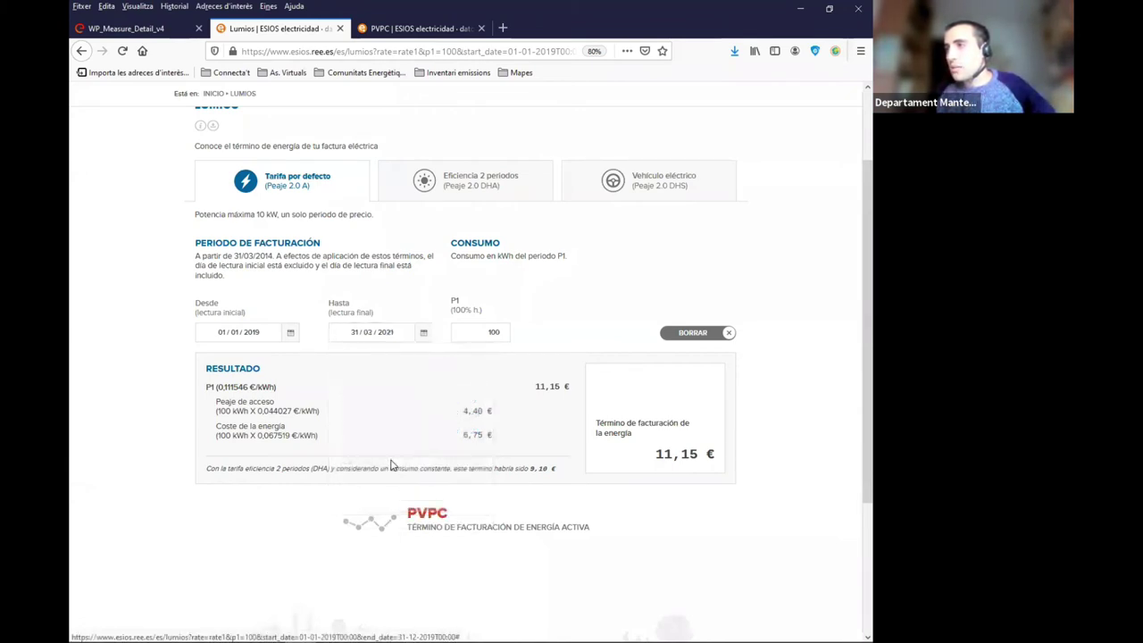
# Set the initial reading date of the billing period to 01/03/2021
pyautogui.click(291, 334)
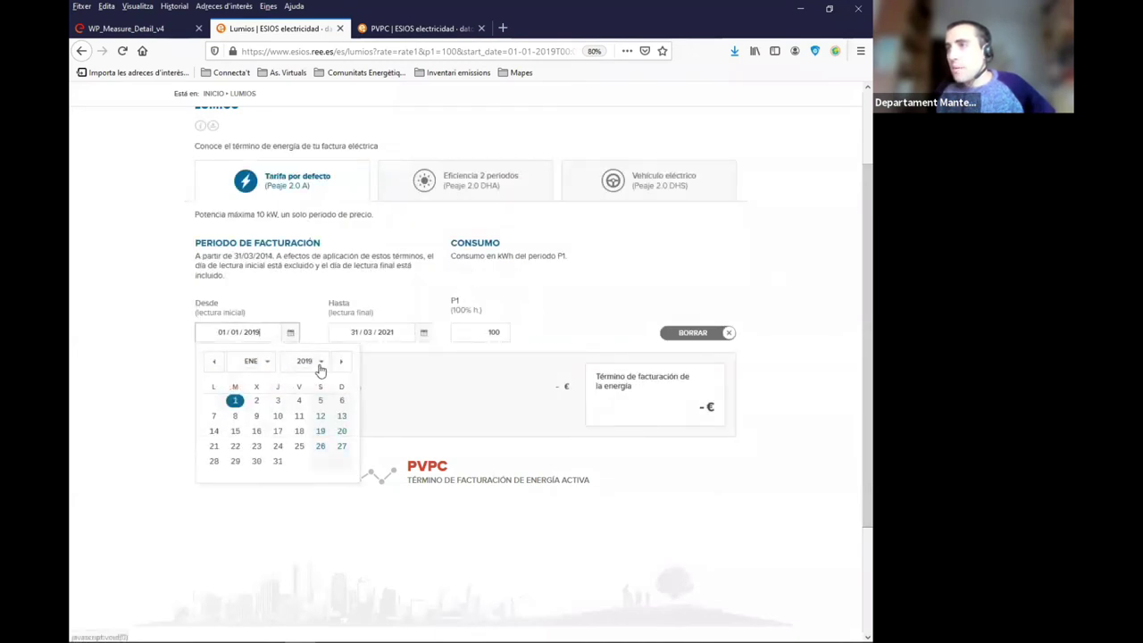
pyautogui.click(319, 368)
pyautogui.scroll(-2, 300, 464)
pyautogui.click(306, 492)
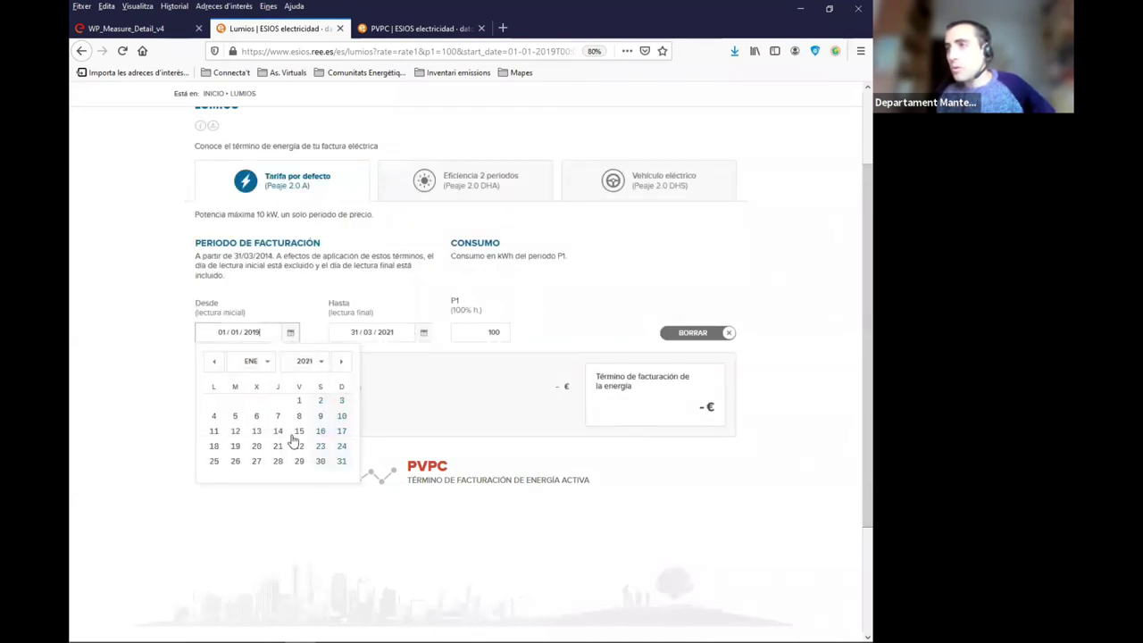
pyautogui.click(272, 366)
pyautogui.click(255, 413)
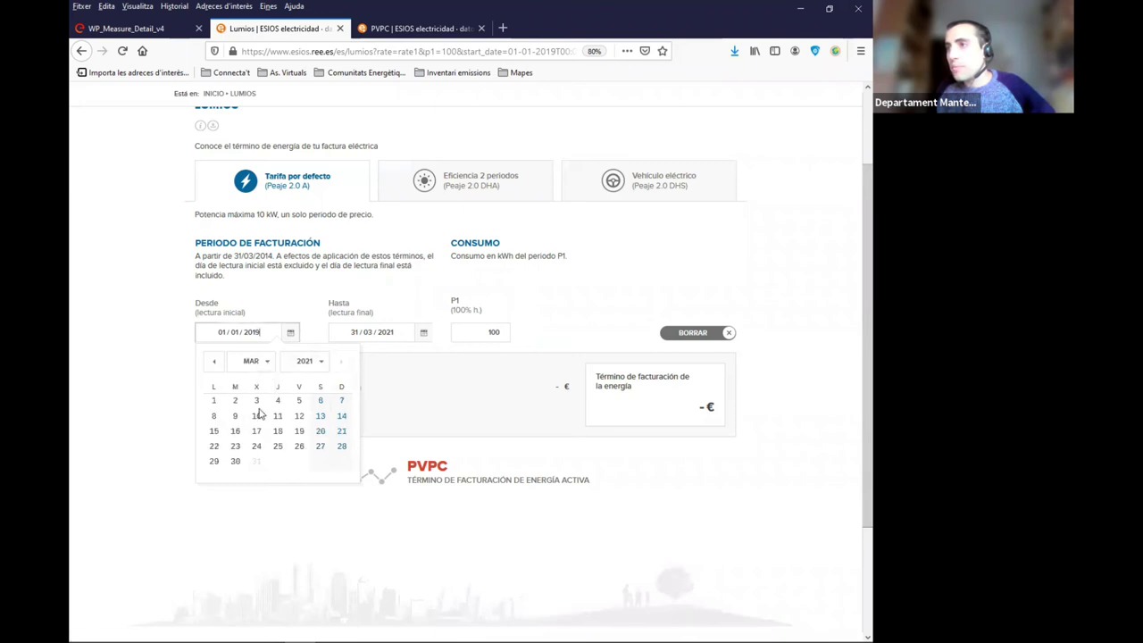
pyautogui.click(215, 401)
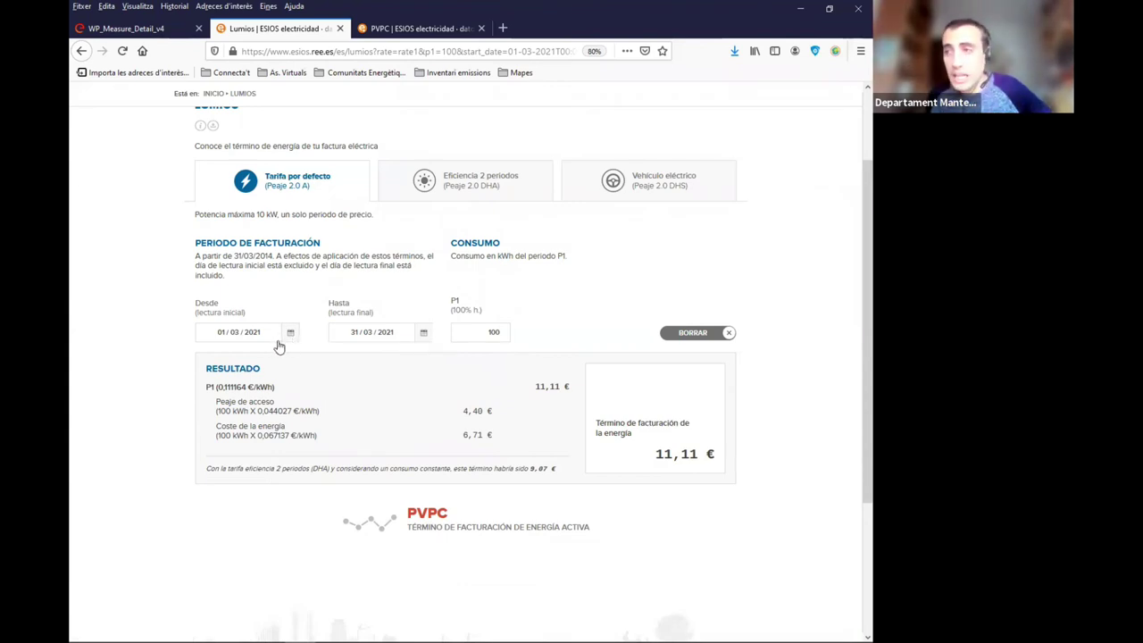
# Choose the Eficiencia 2 periodos tariff (Peaje 2.0 DHA) and set the consumption to 80 kWh for P1 and 220 kWh for P2
pyautogui.click(442, 192)
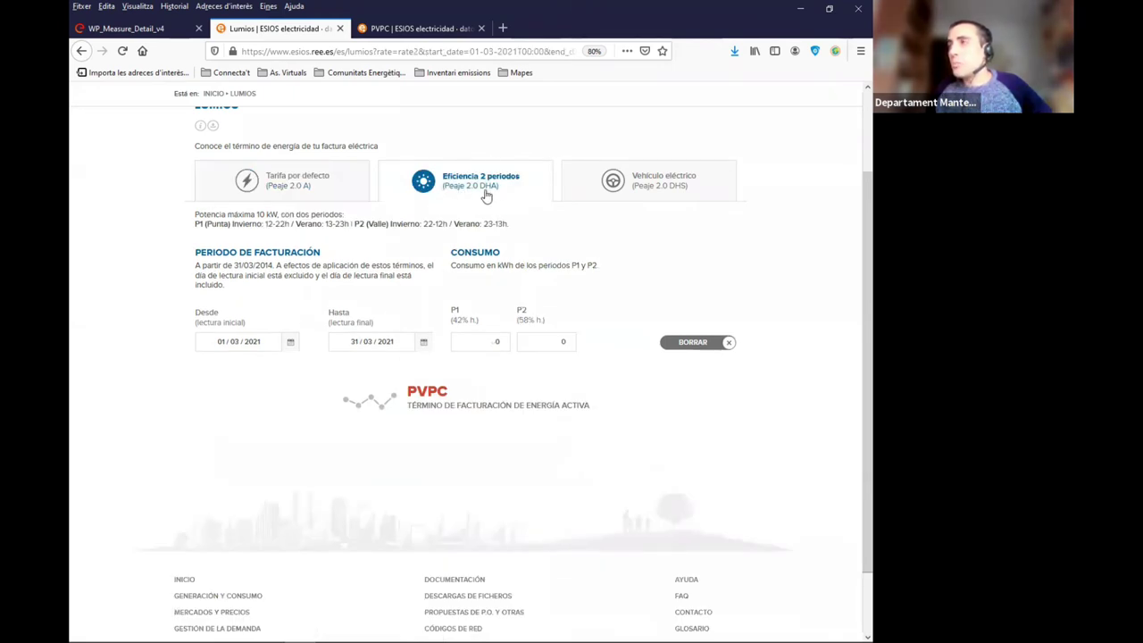
pyautogui.click(498, 341)
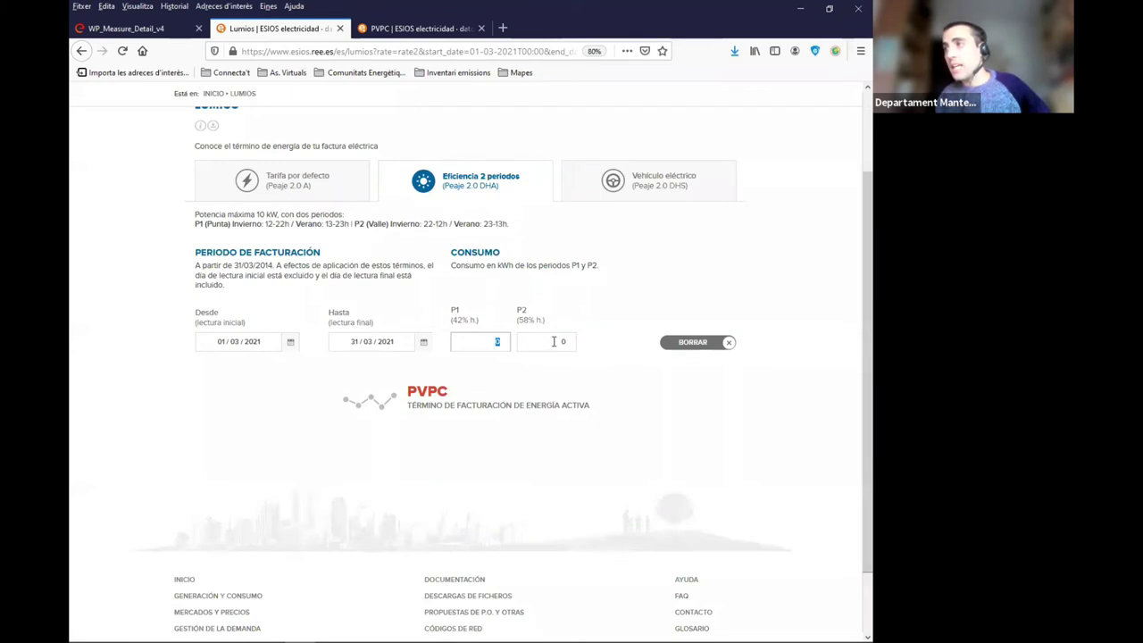
pyautogui.write('2')
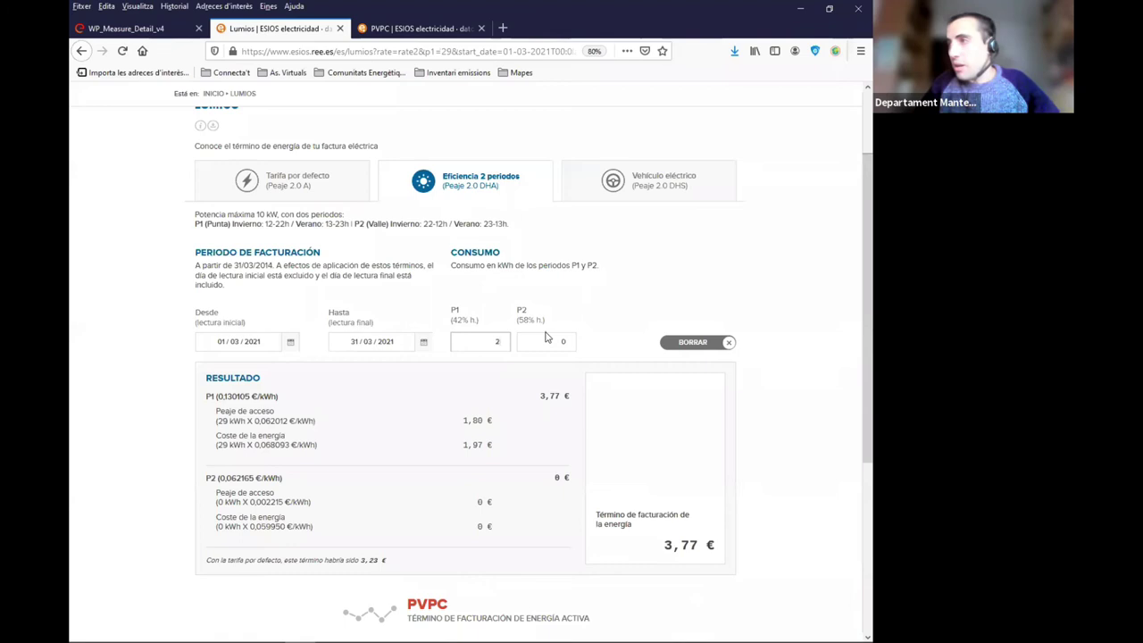
pyautogui.press('BackSpace')
pyautogui.write('80')
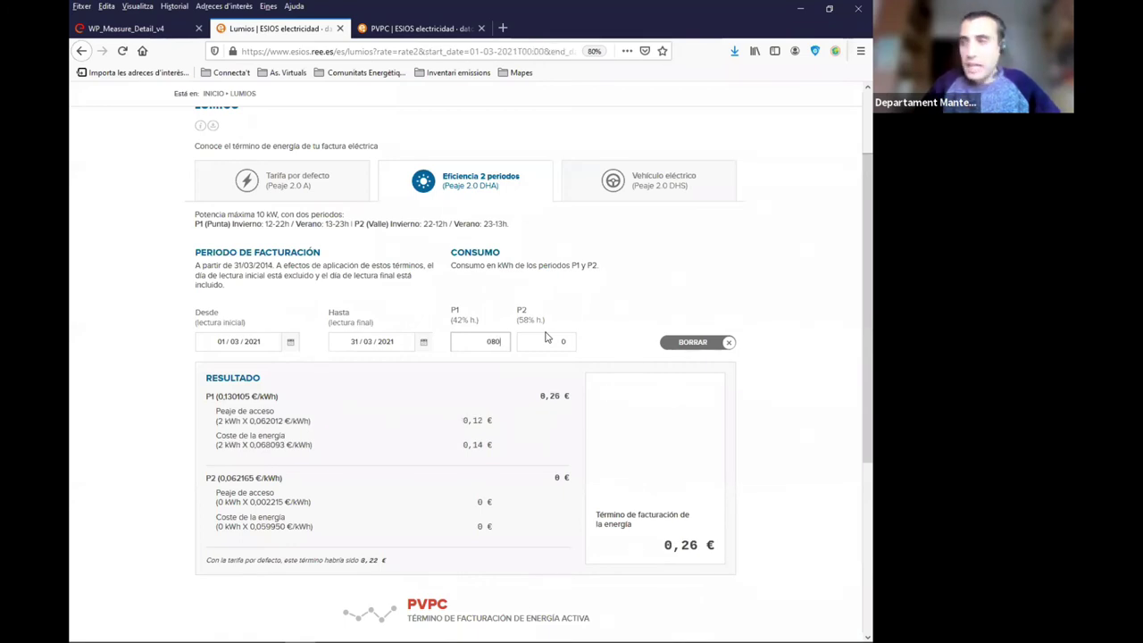
pyautogui.press('Tab')
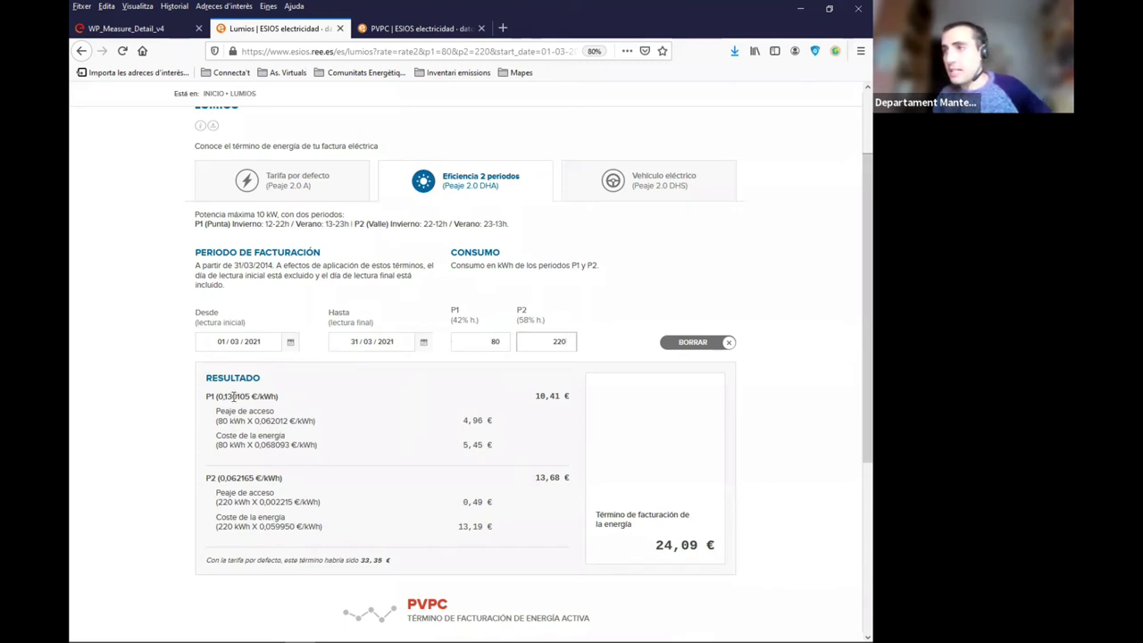
# Examine the P1 and P2 unit prices in the result by highlighting the energy cost rate of each period
pyautogui.moveTo(217, 395)
pyautogui.mouseDown()
pyautogui.moveTo(233, 397)
pyautogui.moveTo(217, 397)
pyautogui.mouseUp()
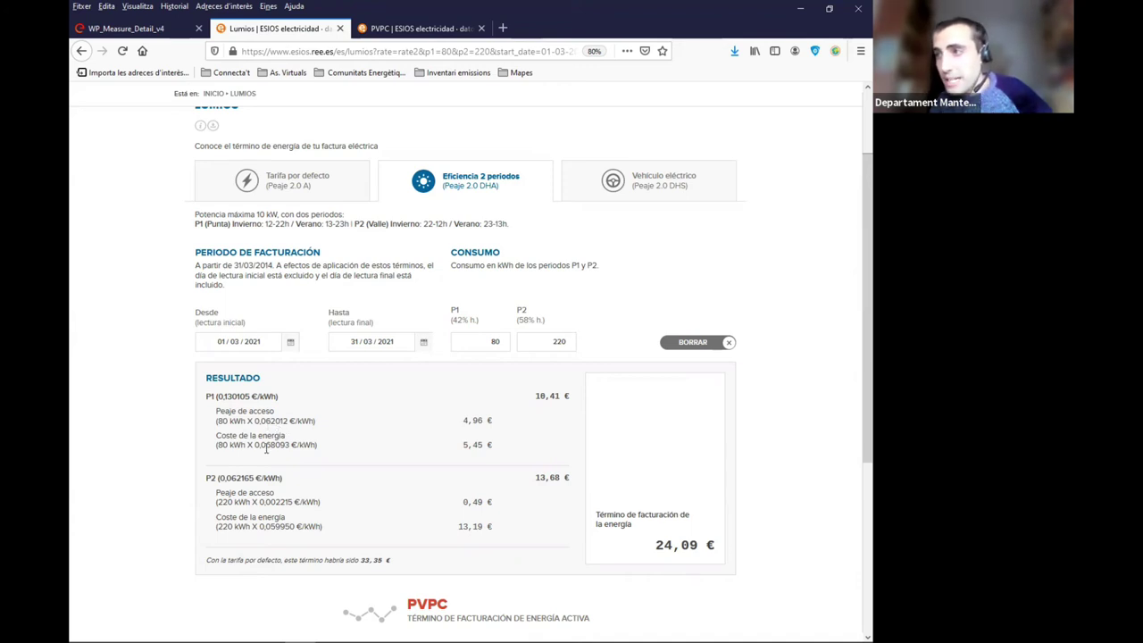
pyautogui.moveTo(256, 445); pyautogui.dragTo(288, 444)
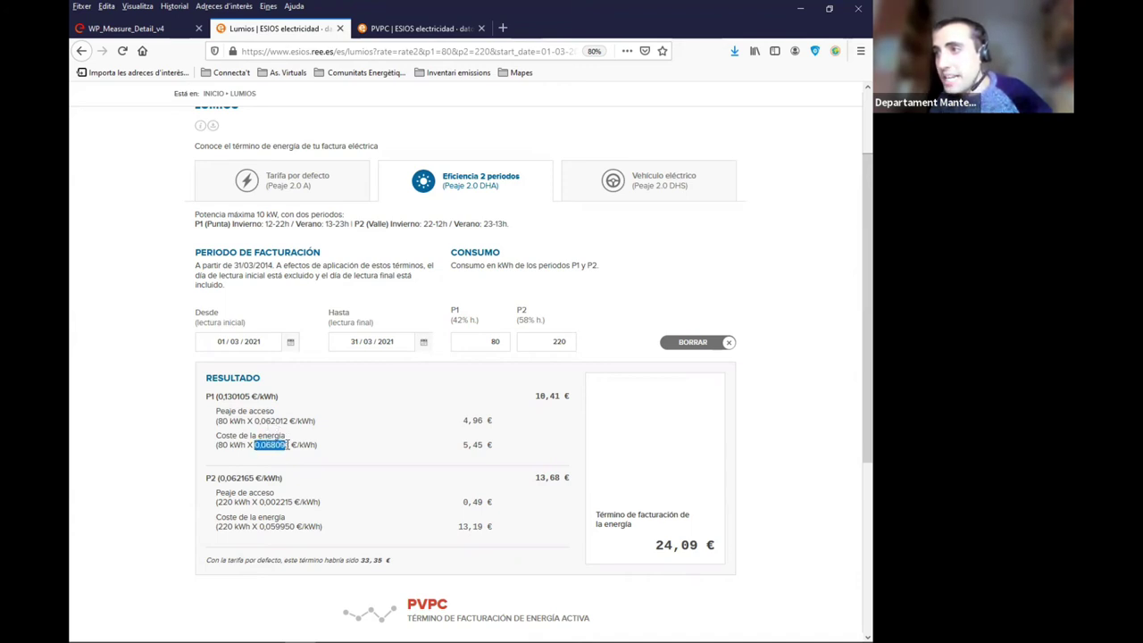
pyautogui.moveTo(260, 527); pyautogui.dragTo(294, 526)
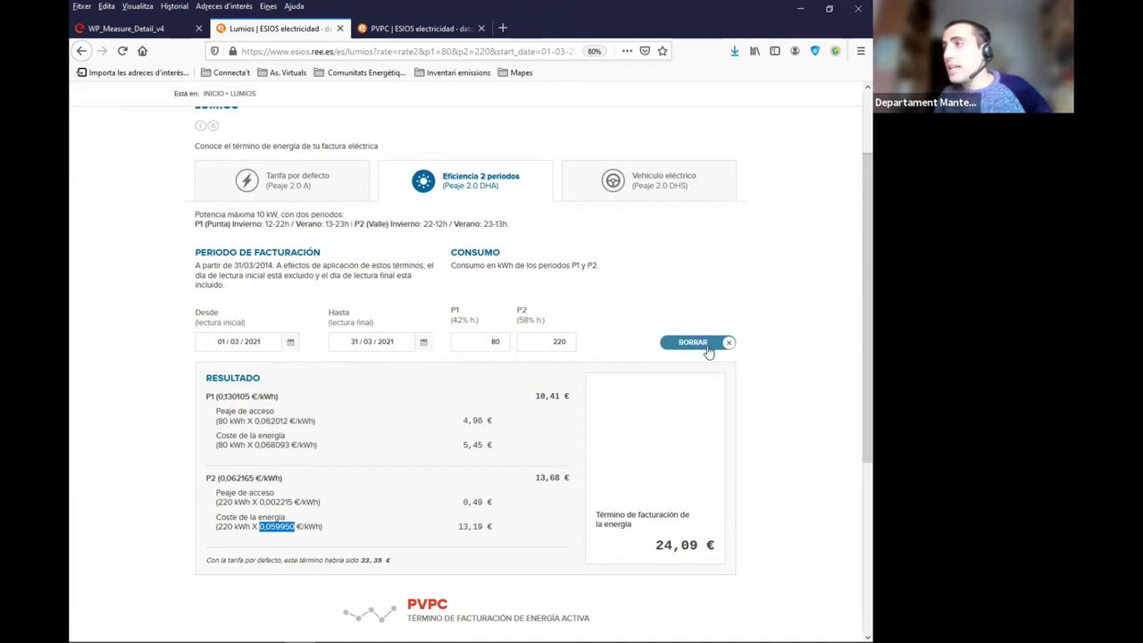
# View the consumption periods of the Vehículo eléctrico tariff (Peaje 2.0 DHS) and return to the Eficiencia 2 periodos tariff
pyautogui.click(635, 193)
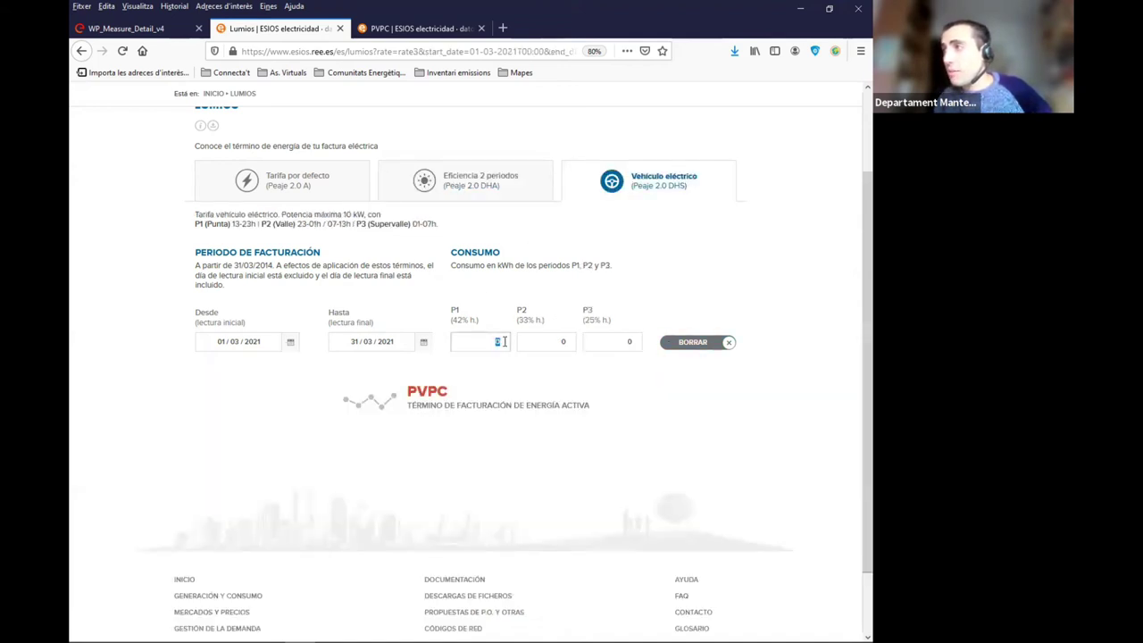
pyautogui.click(563, 341)
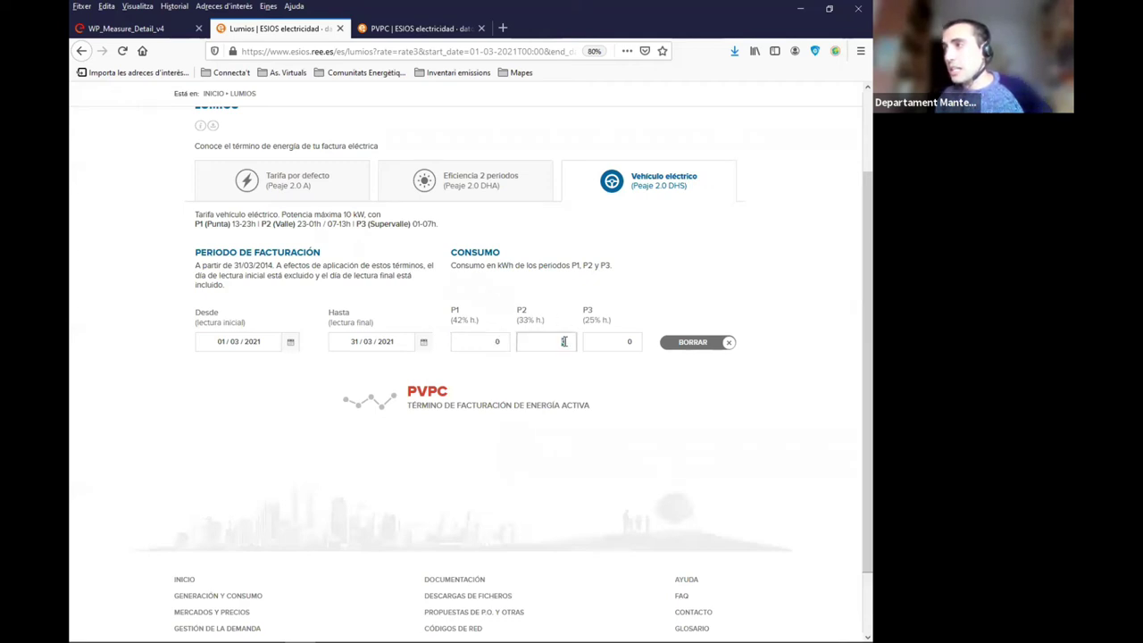
pyautogui.click(465, 195)
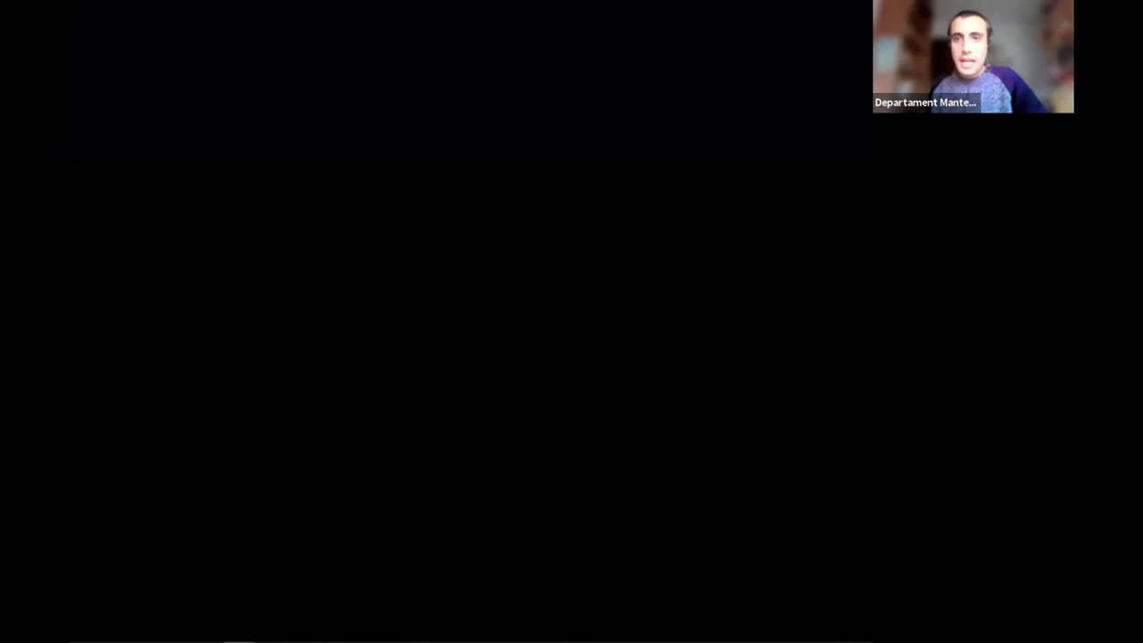
pyautogui.press('Right')
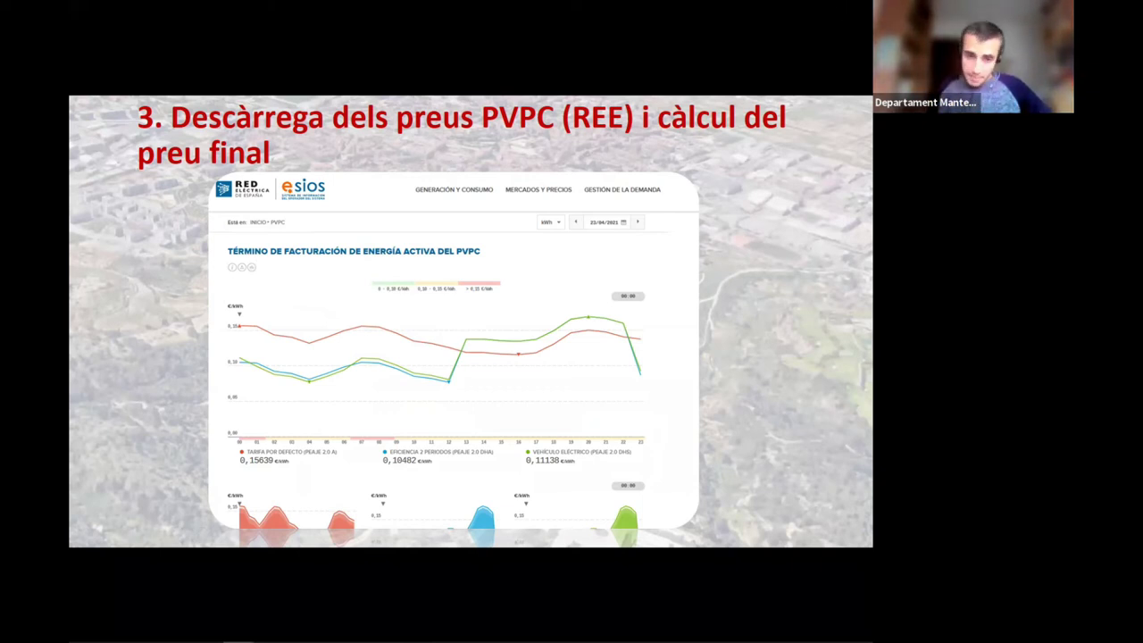
pyautogui.press('Right')
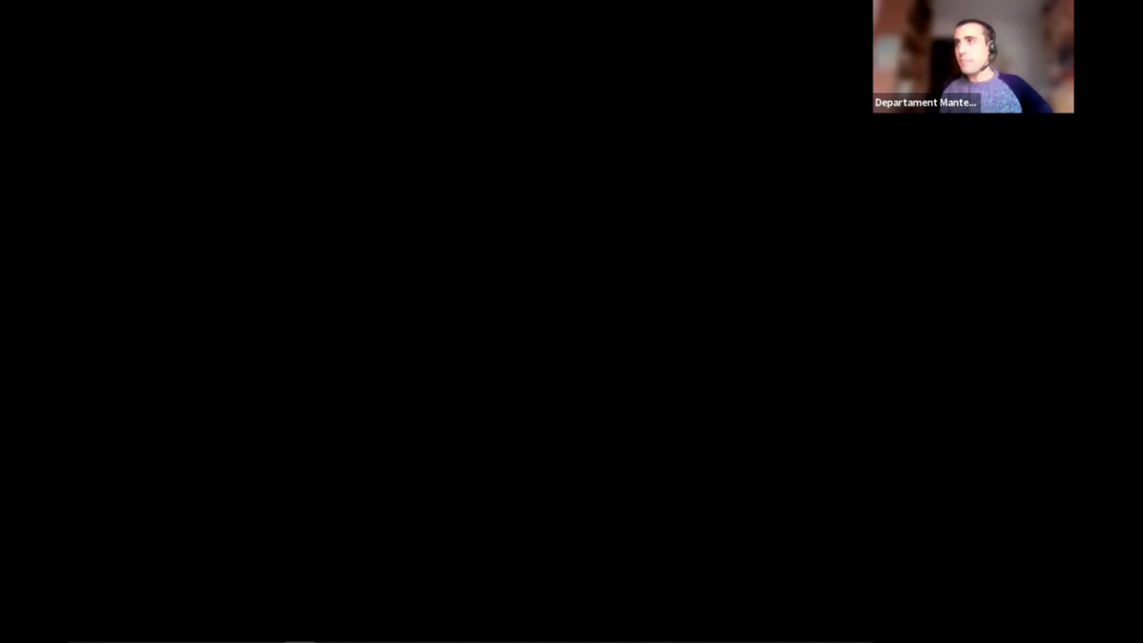
pyautogui.press('Right')
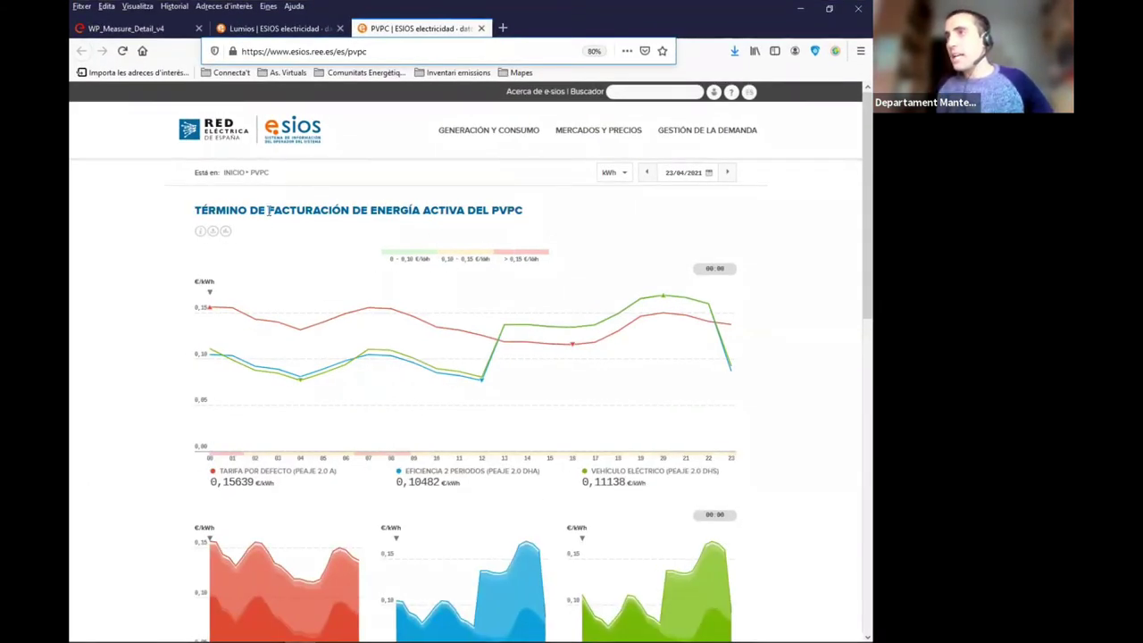
# Look over the PVPC hourly price charts and open their detailed analysis page
pyautogui.scroll(-1, 303, 259)
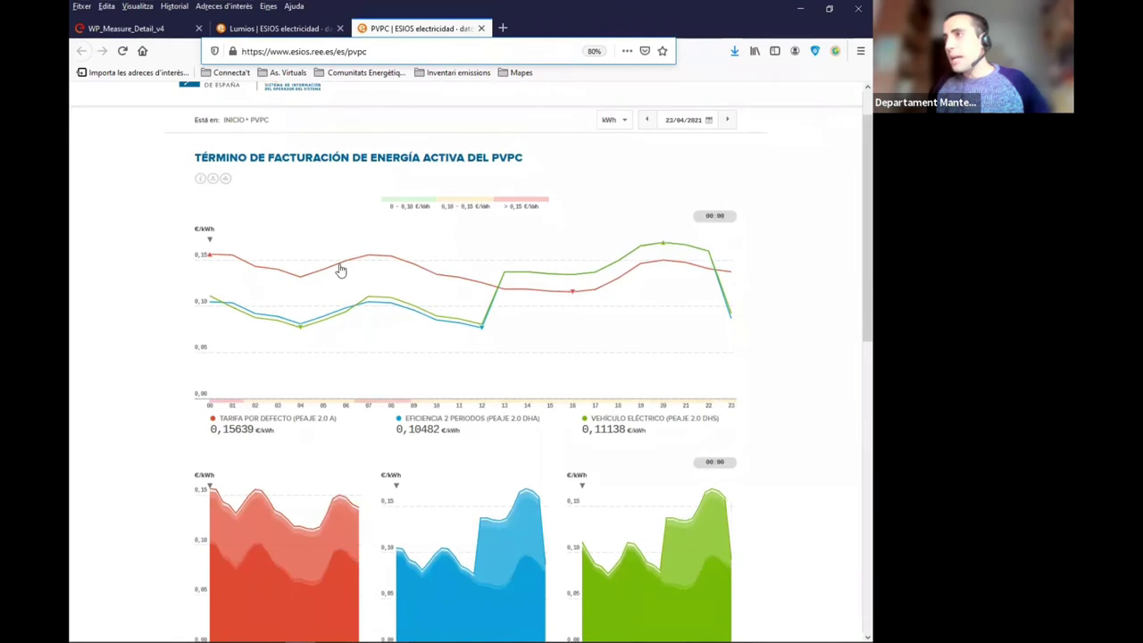
pyautogui.scroll(1, 339, 268)
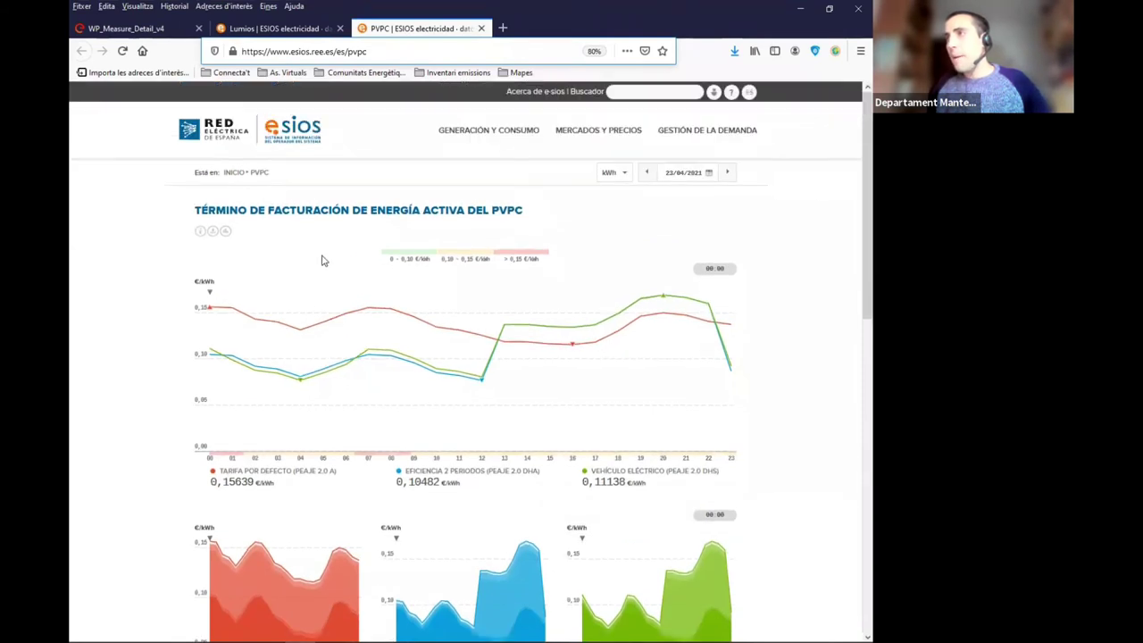
pyautogui.click(226, 233)
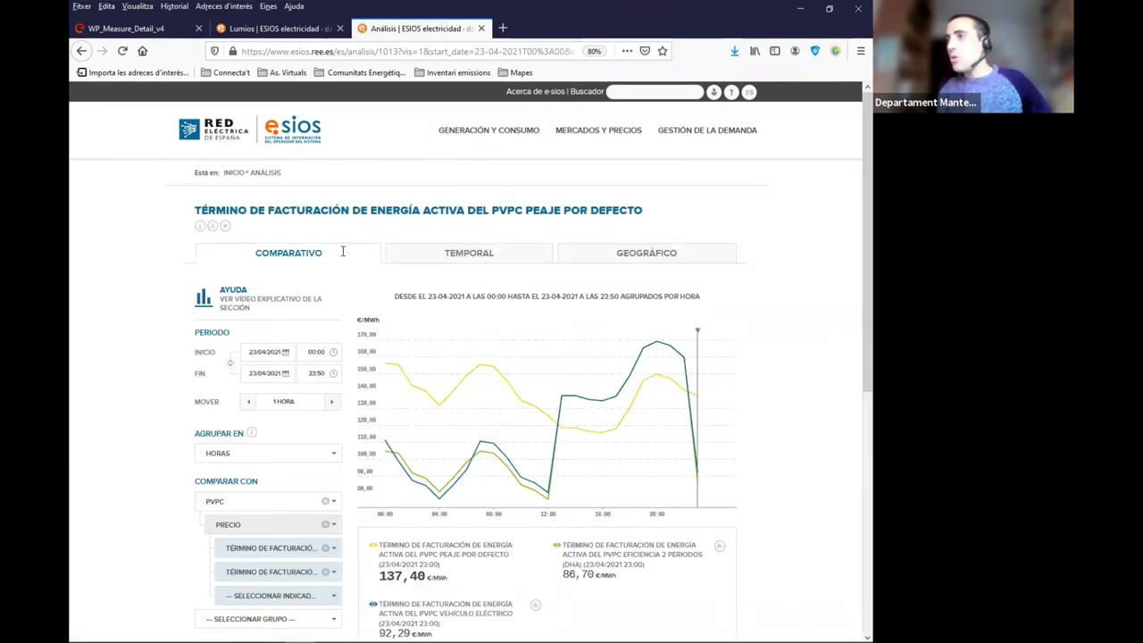
# Set the start date of the comparative analysis period to 01/03/2021
pyautogui.scroll(-1, 323, 312)
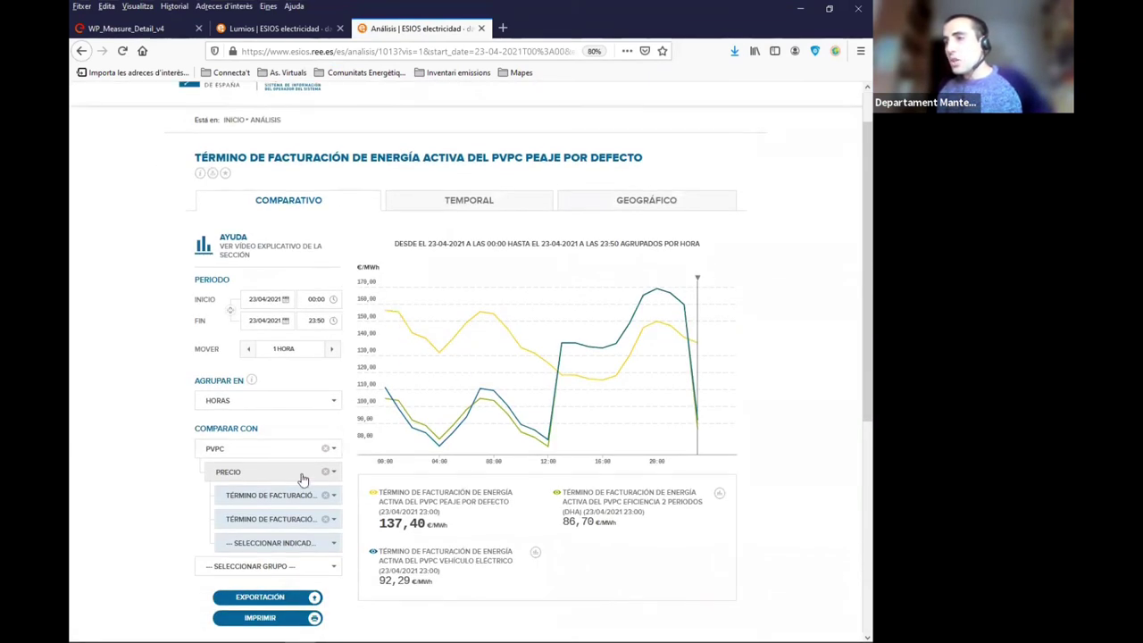
pyautogui.scroll(-1, 268, 500)
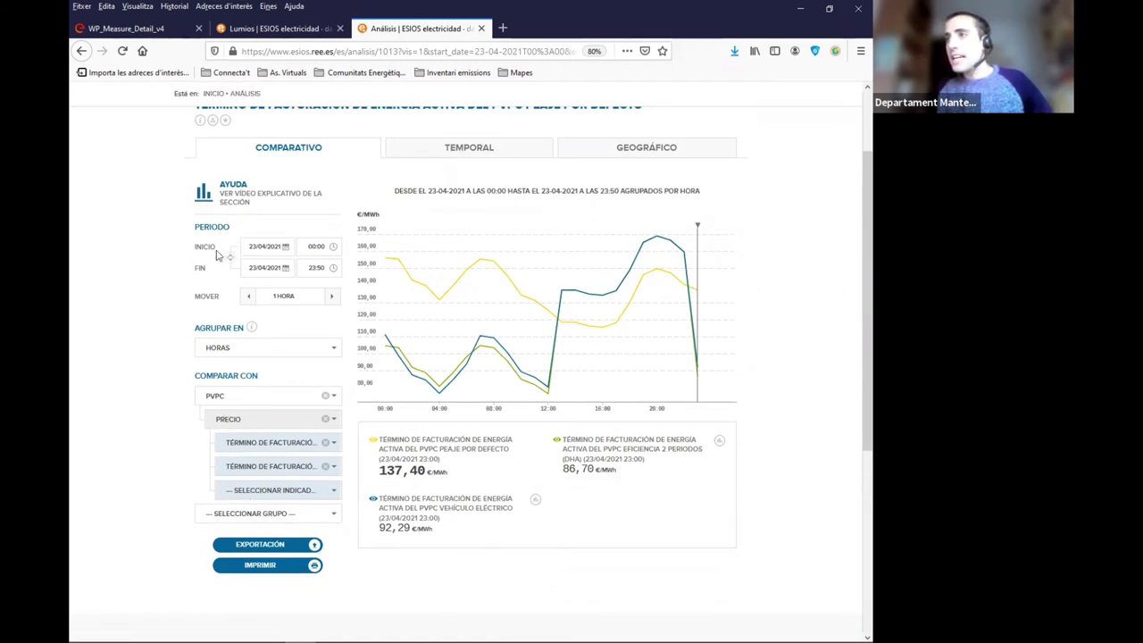
pyautogui.click(288, 248)
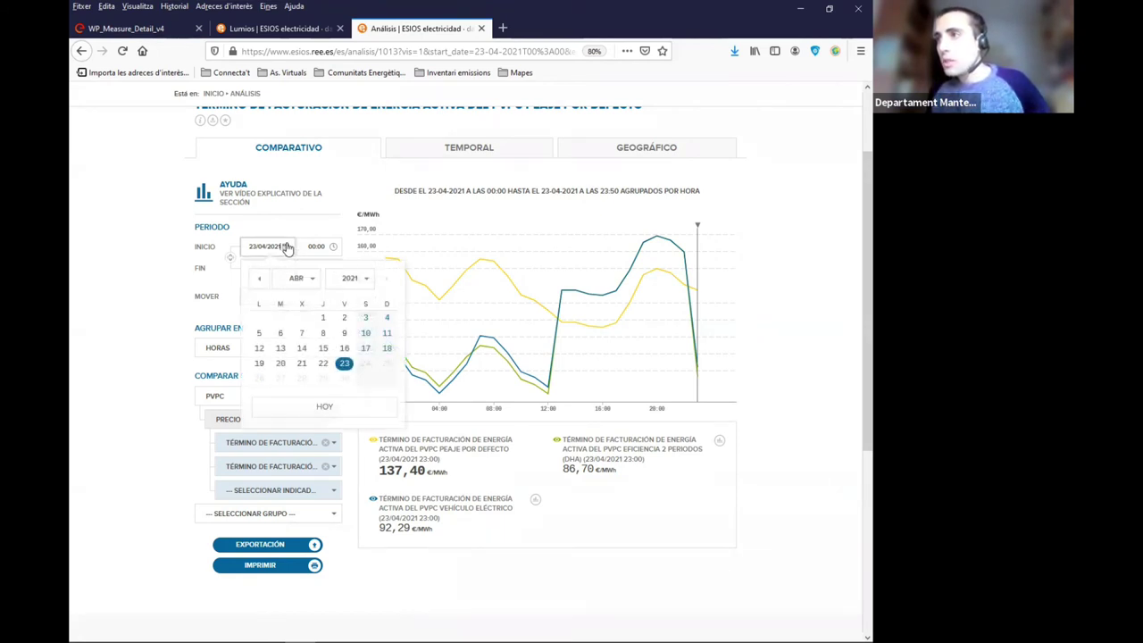
pyautogui.click(307, 280)
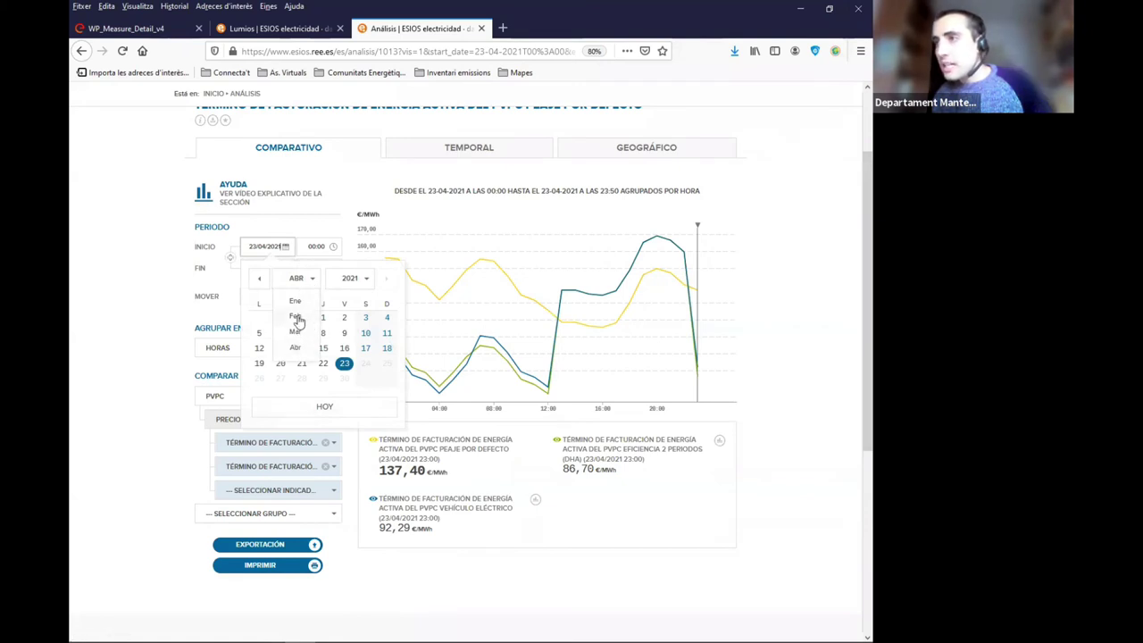
pyautogui.click(295, 332)
pyautogui.click(260, 319)
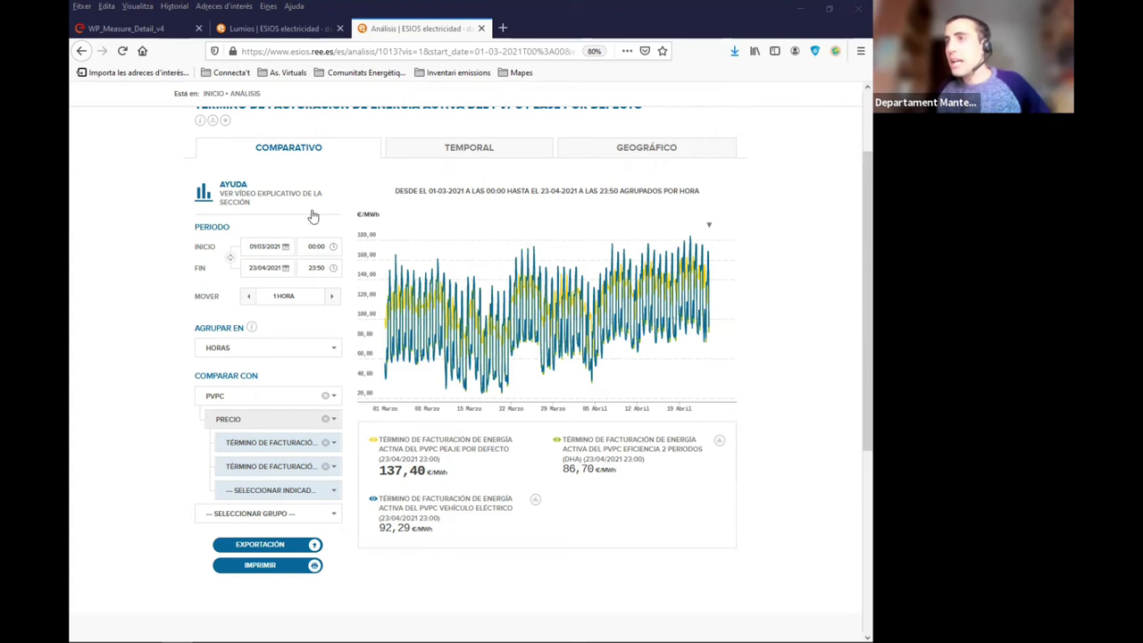
# Set the comparative analysis period to run from 24/02/2021 to 23/03/2021
pyautogui.click(284, 247)
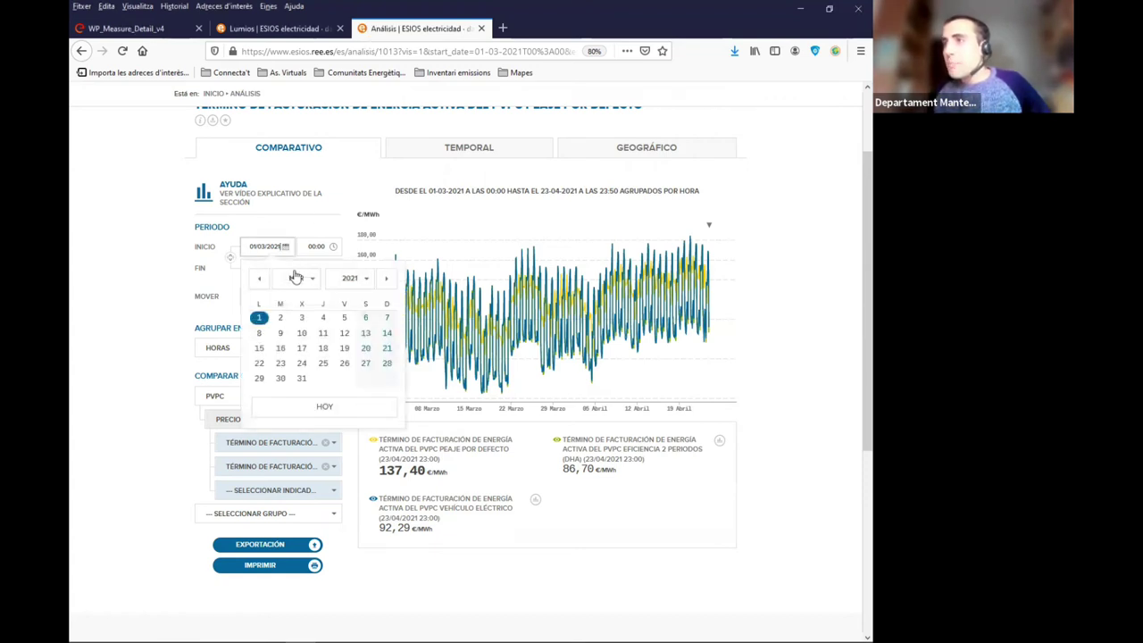
pyautogui.click(316, 283)
pyautogui.click(296, 317)
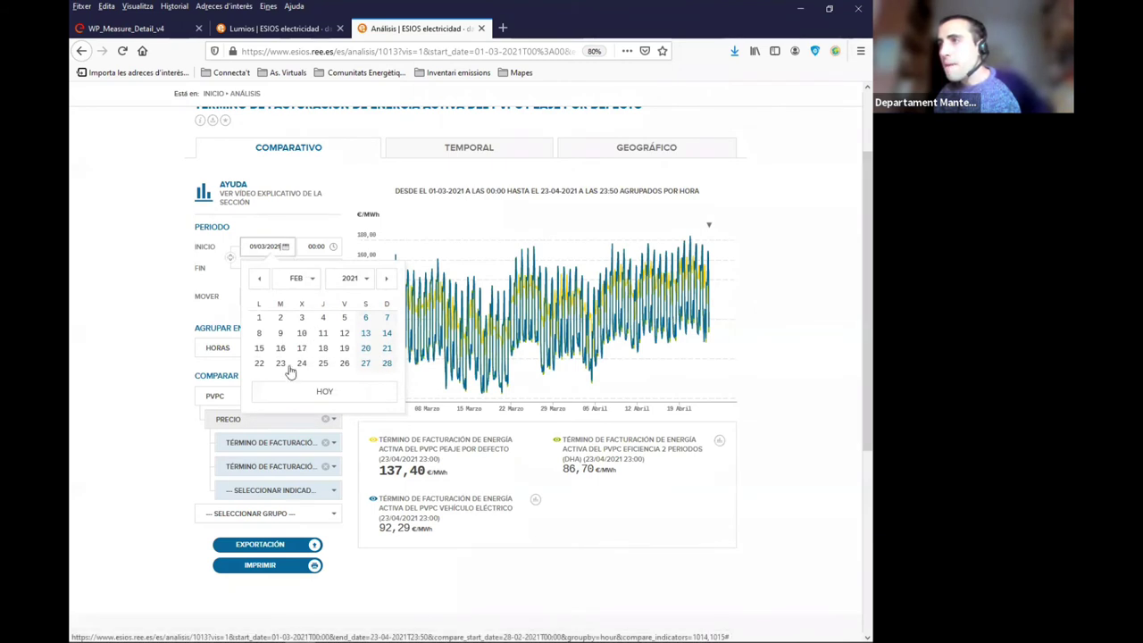
pyautogui.click(298, 364)
pyautogui.click(284, 269)
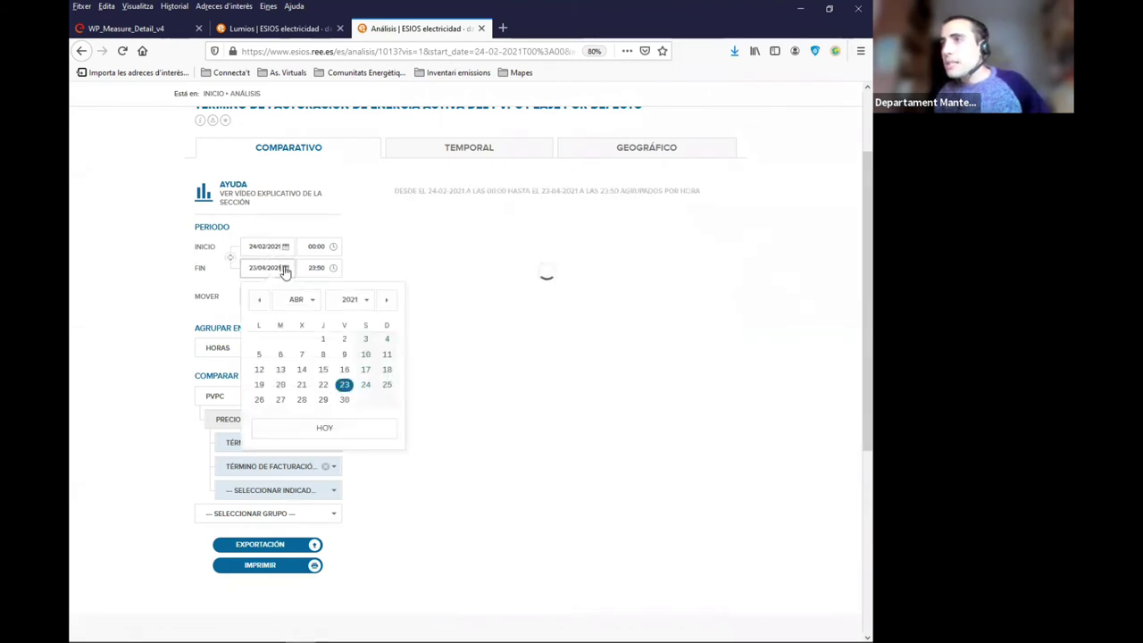
pyautogui.click(315, 301)
pyautogui.click(297, 340)
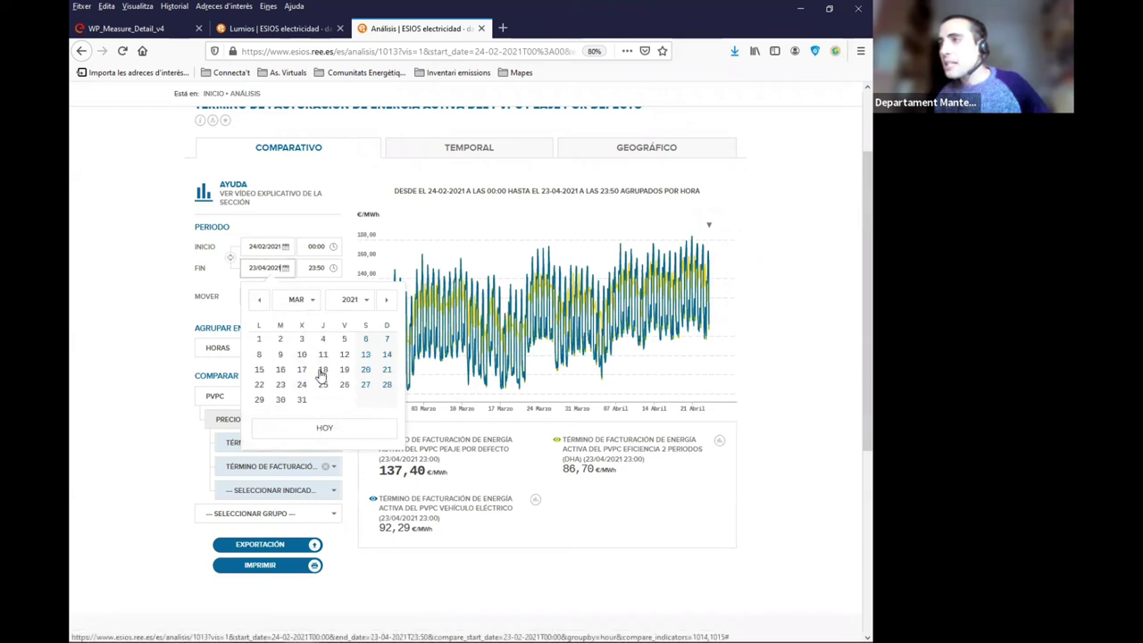
pyautogui.click(279, 385)
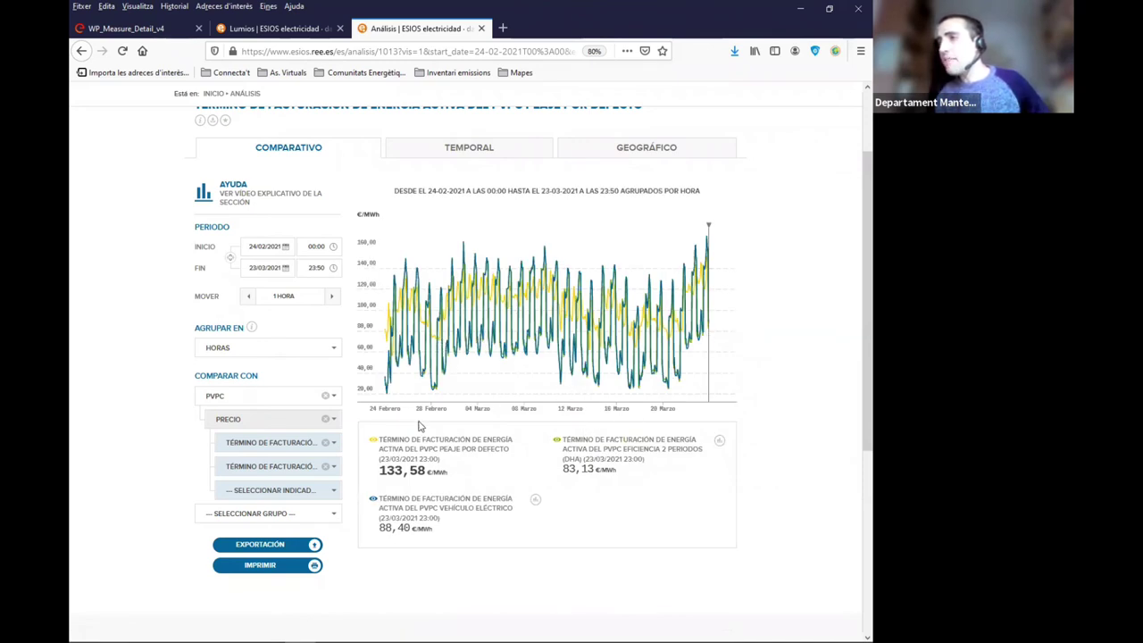
# Export the hourly price data as CSV and open the file in Excel 2016
pyautogui.click(314, 547)
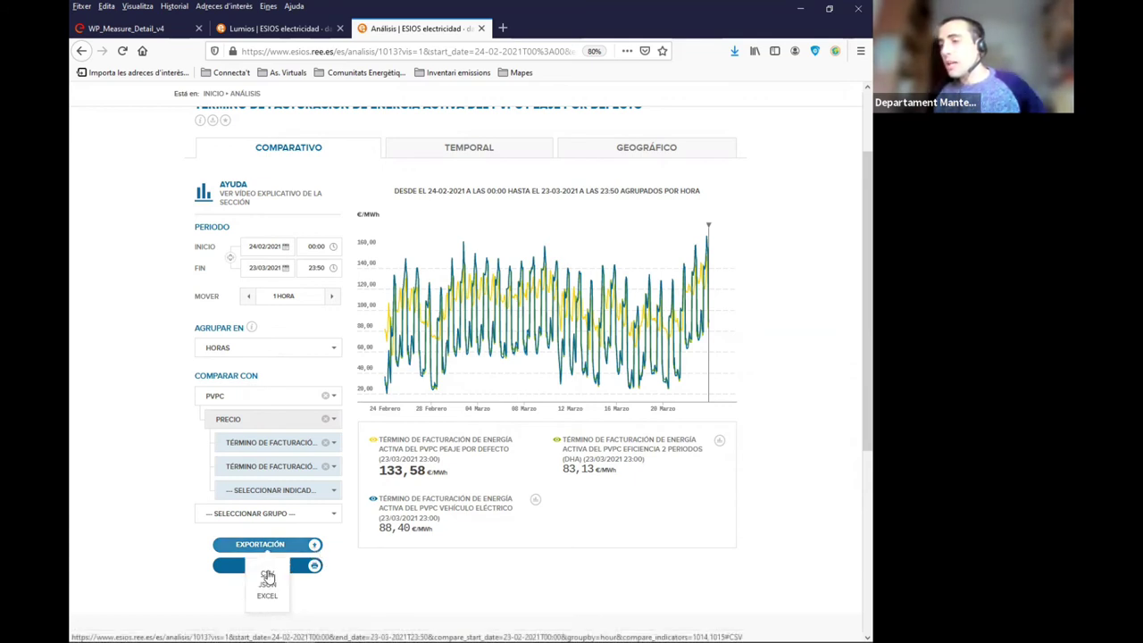
pyautogui.click(267, 578)
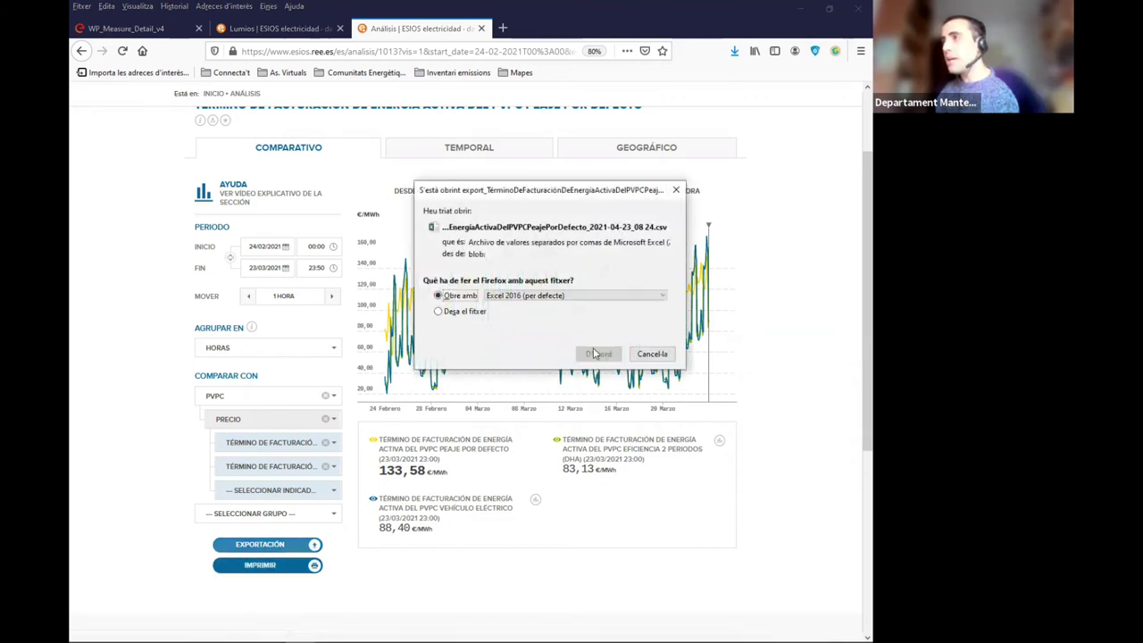
pyautogui.click(599, 353)
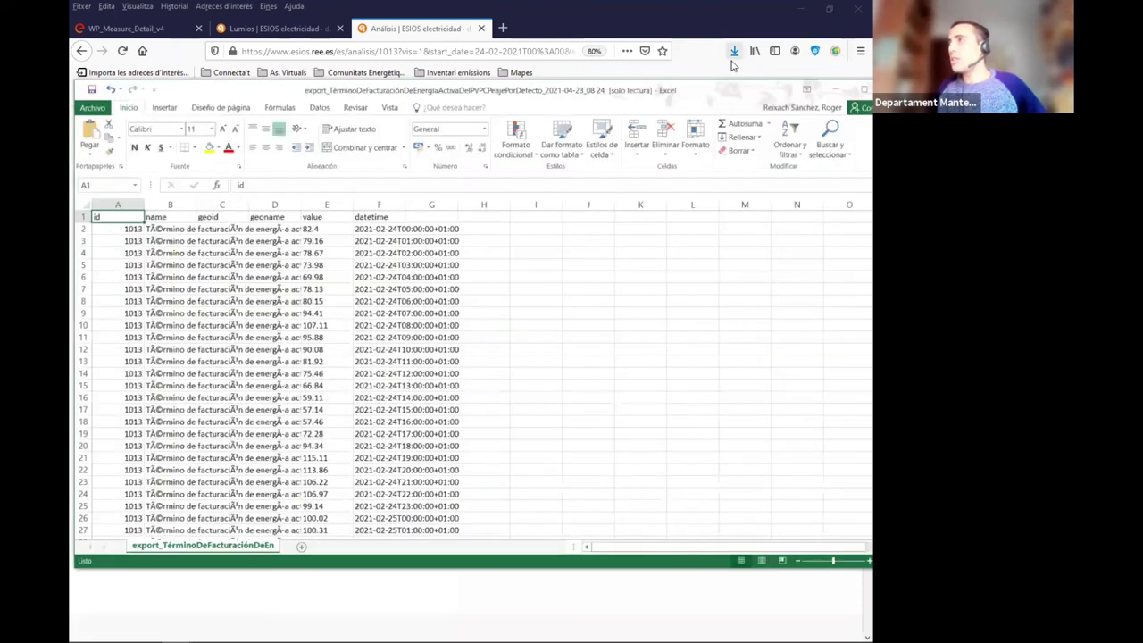
# Widen the name column to show its full text and delete the geoid and geoname columns
pyautogui.click(516, 300)
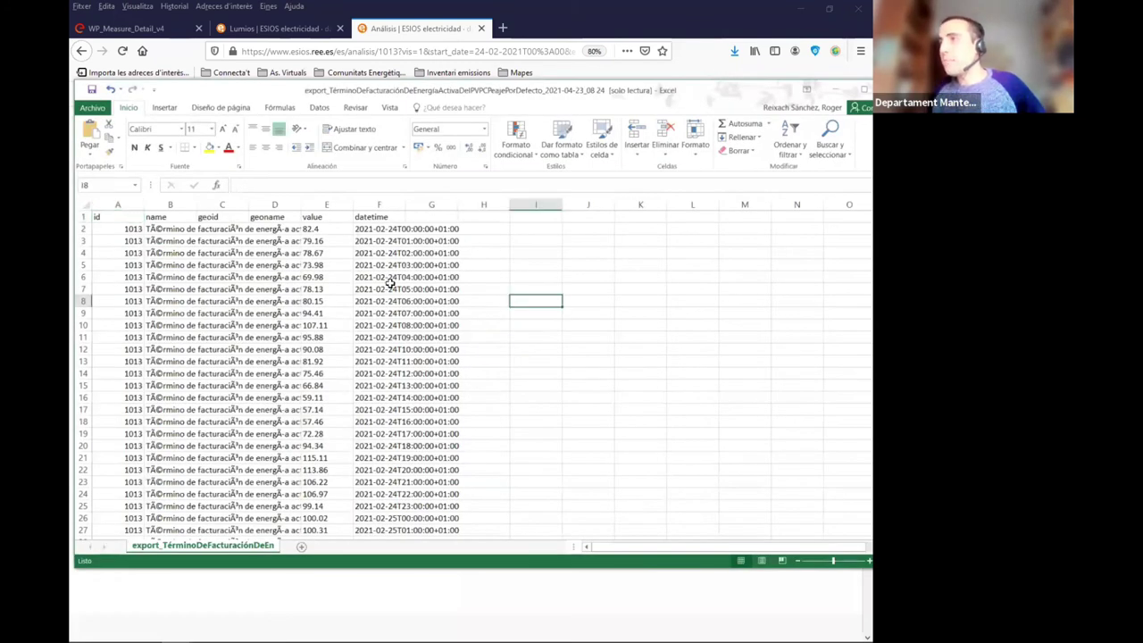
pyautogui.click(308, 264)
pyautogui.click(273, 250)
pyautogui.click(323, 252)
pyautogui.click(277, 228)
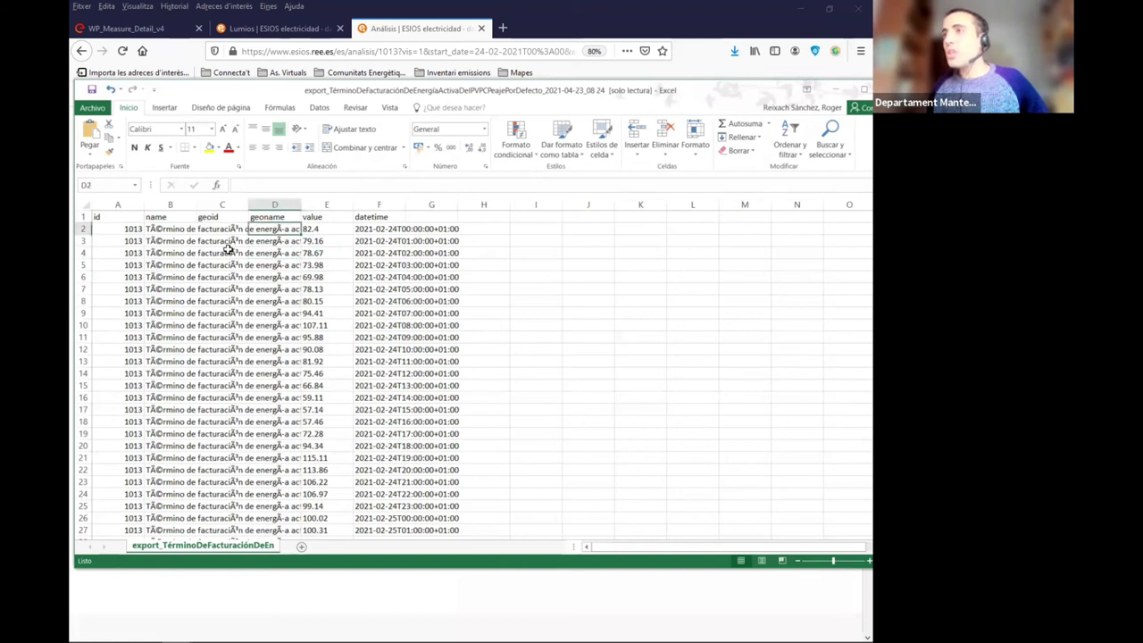
pyautogui.click(238, 205)
pyautogui.moveTo(237, 205); pyautogui.dragTo(265, 201)
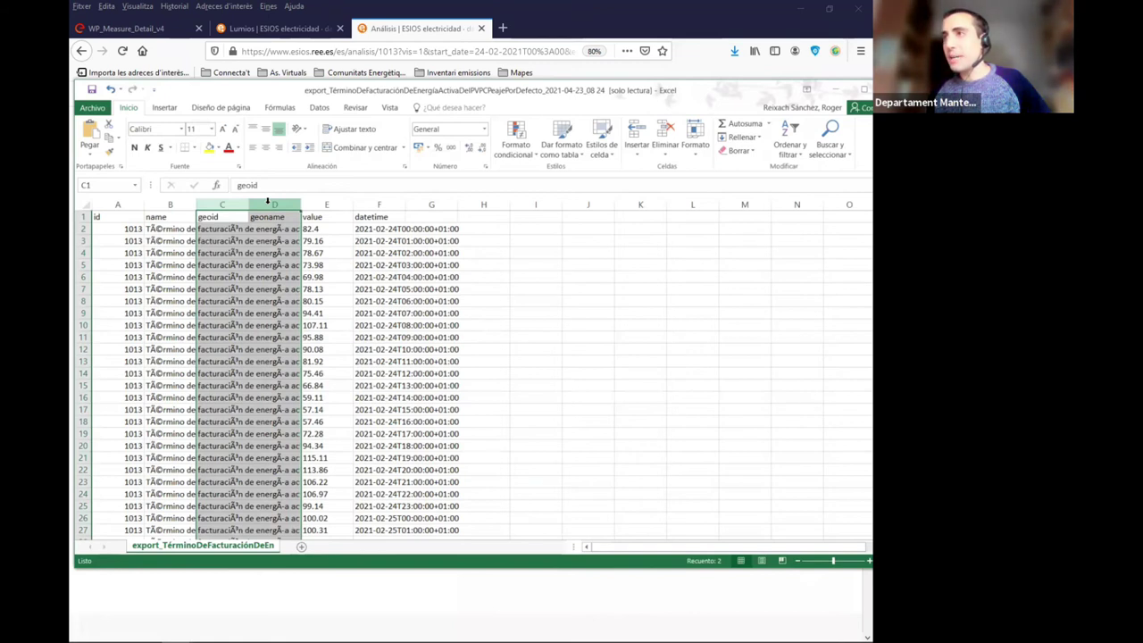
pyautogui.click(205, 251)
pyautogui.moveTo(193, 205); pyautogui.dragTo(503, 205)
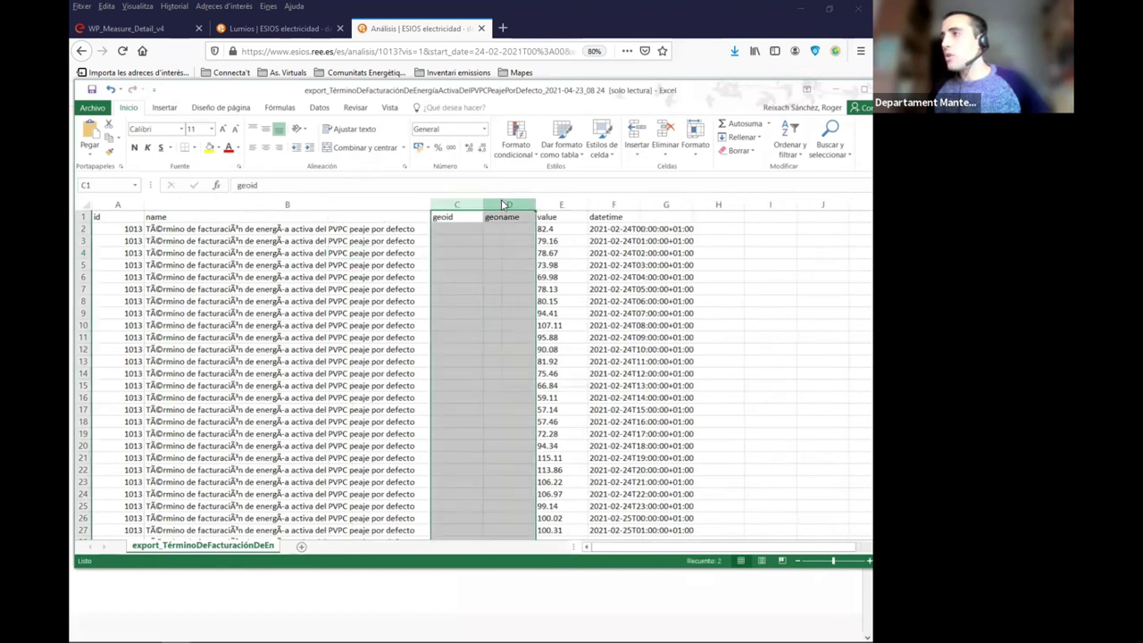
pyautogui.rightClick(504, 206)
pyautogui.click(550, 303)
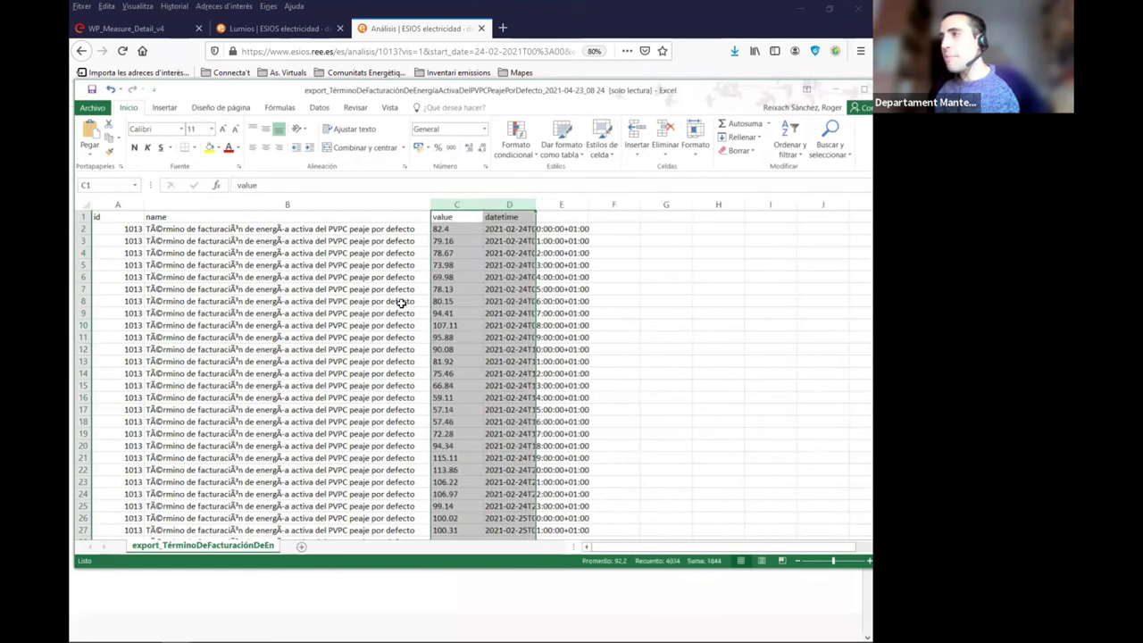
# Replace every decimal point with a comma in all the prices of the value column
pyautogui.click(445, 228)
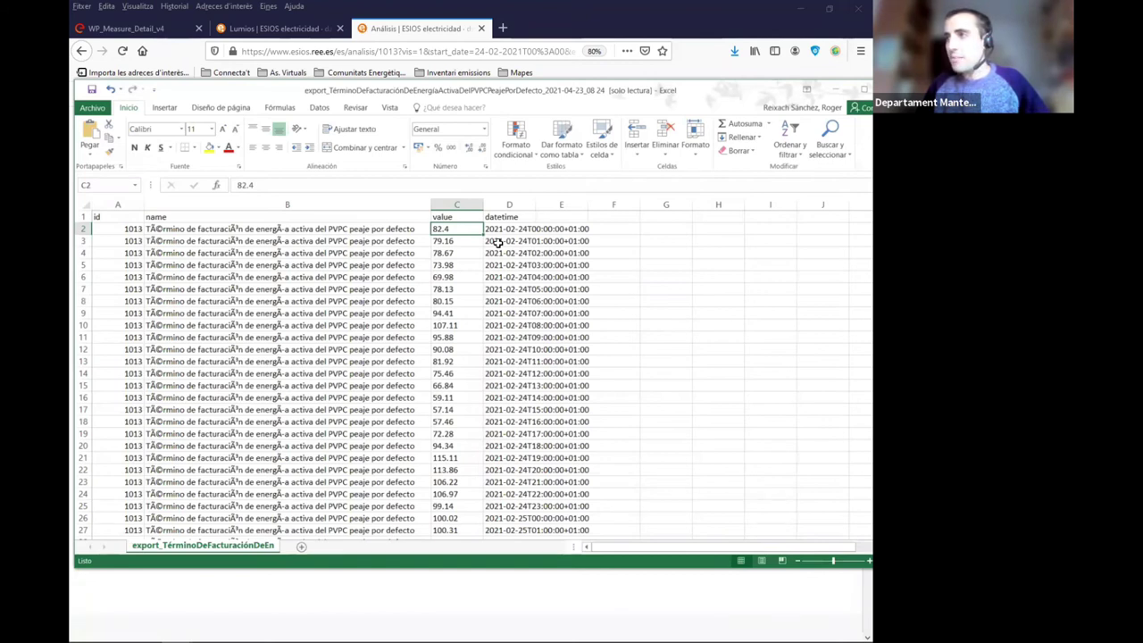
pyautogui.hotkey('ctrl', 'shift', 'Down')
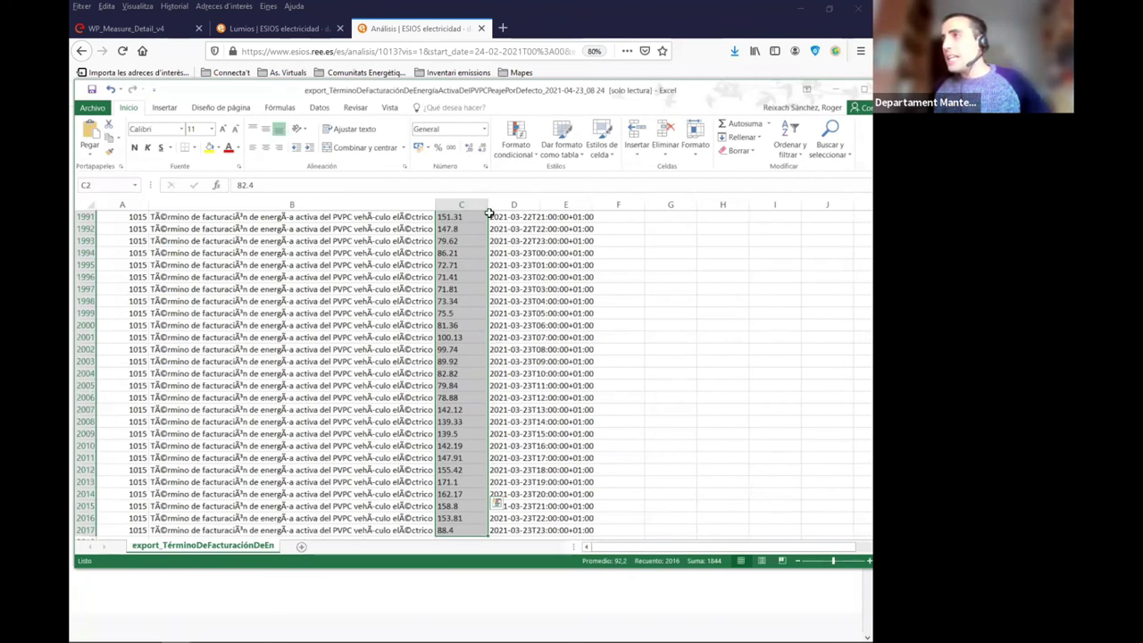
pyautogui.click(830, 148)
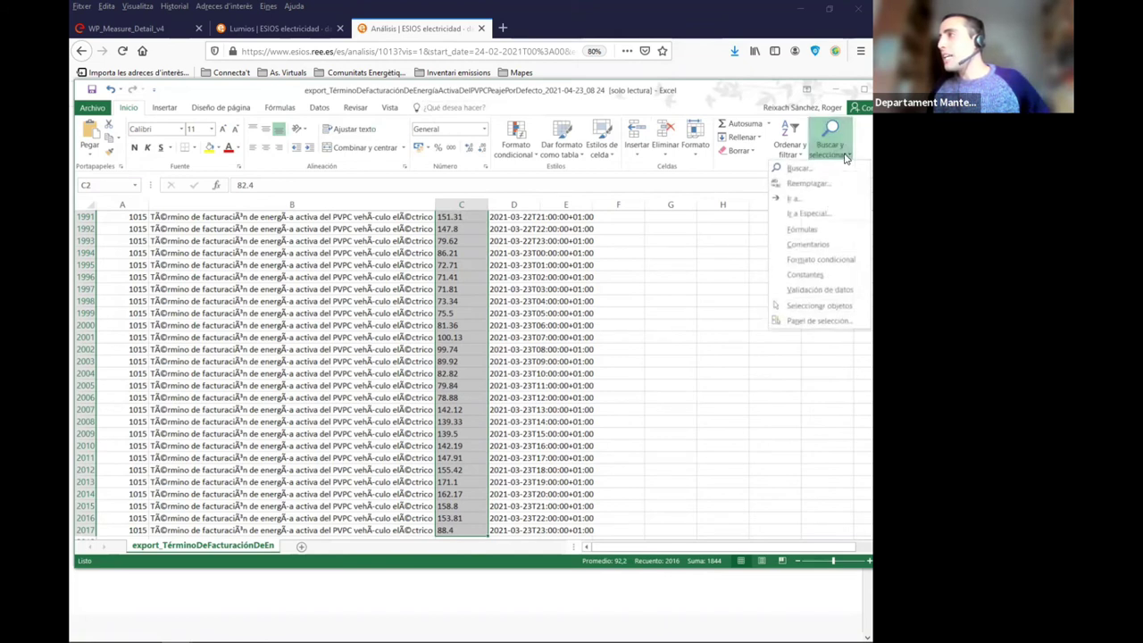
pyautogui.click(808, 184)
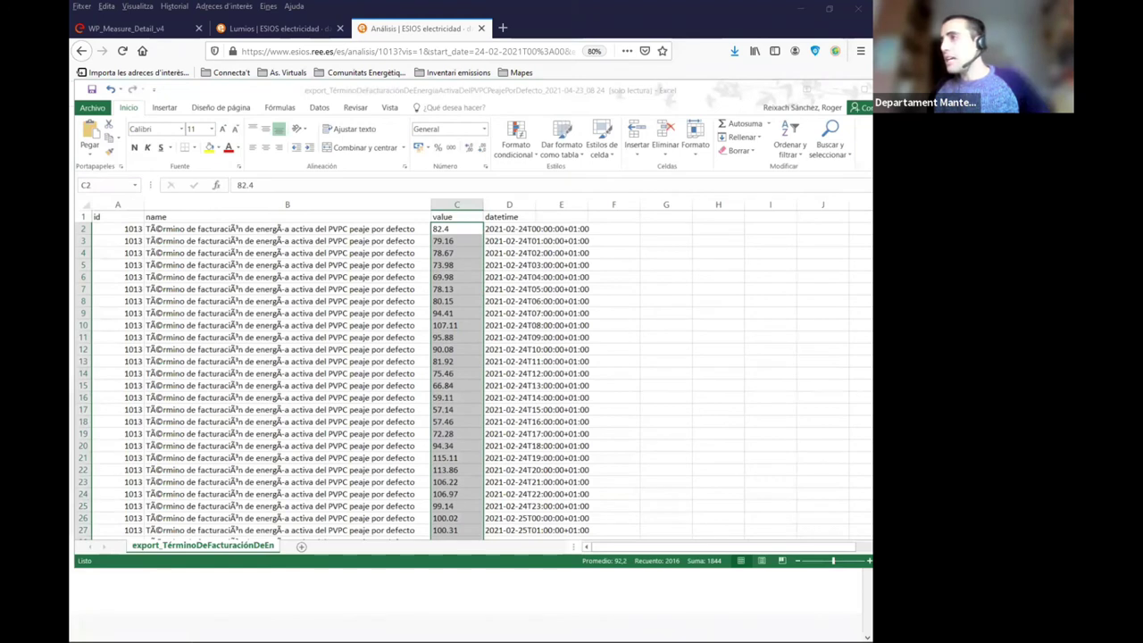
pyautogui.hotkey('ctrl', 'h')
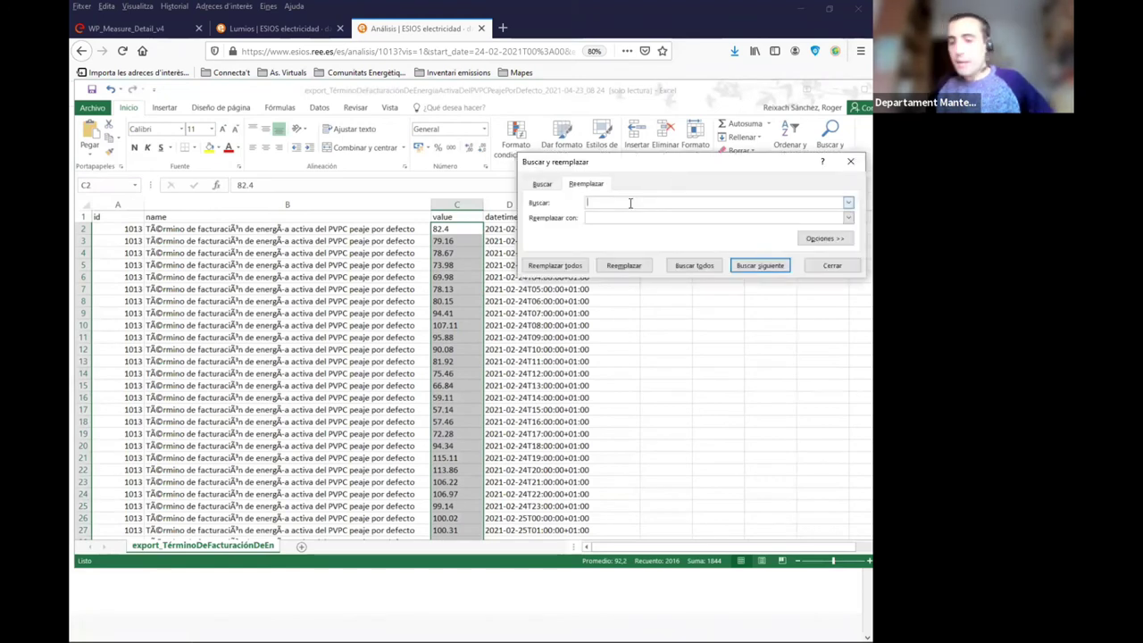
pyautogui.write('.')
pyautogui.click(628, 220)
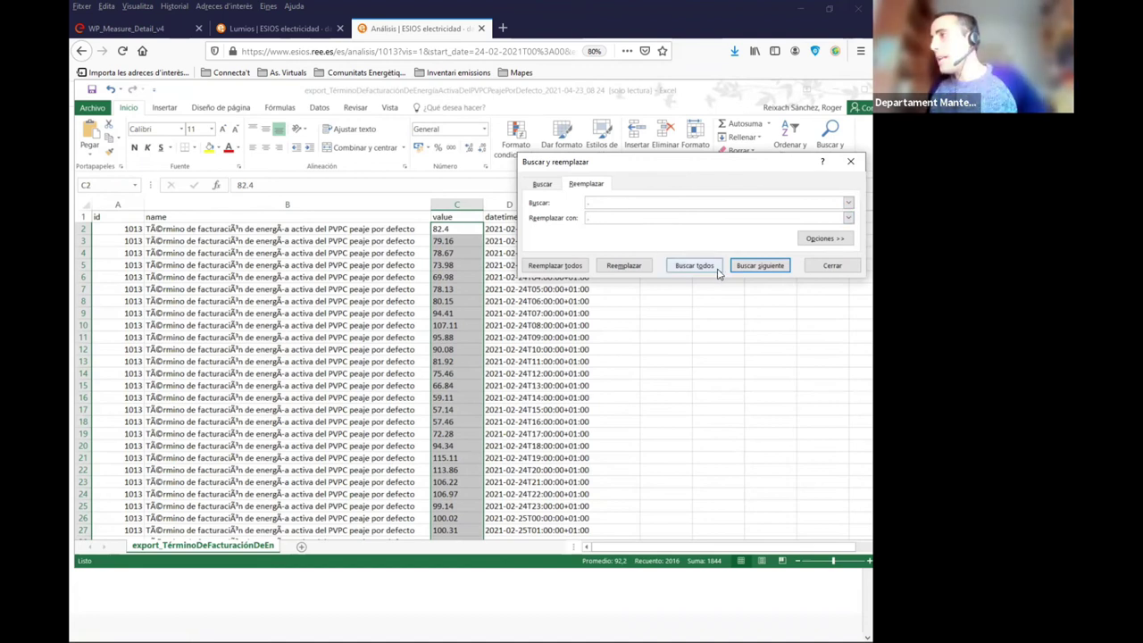
pyautogui.write(',')
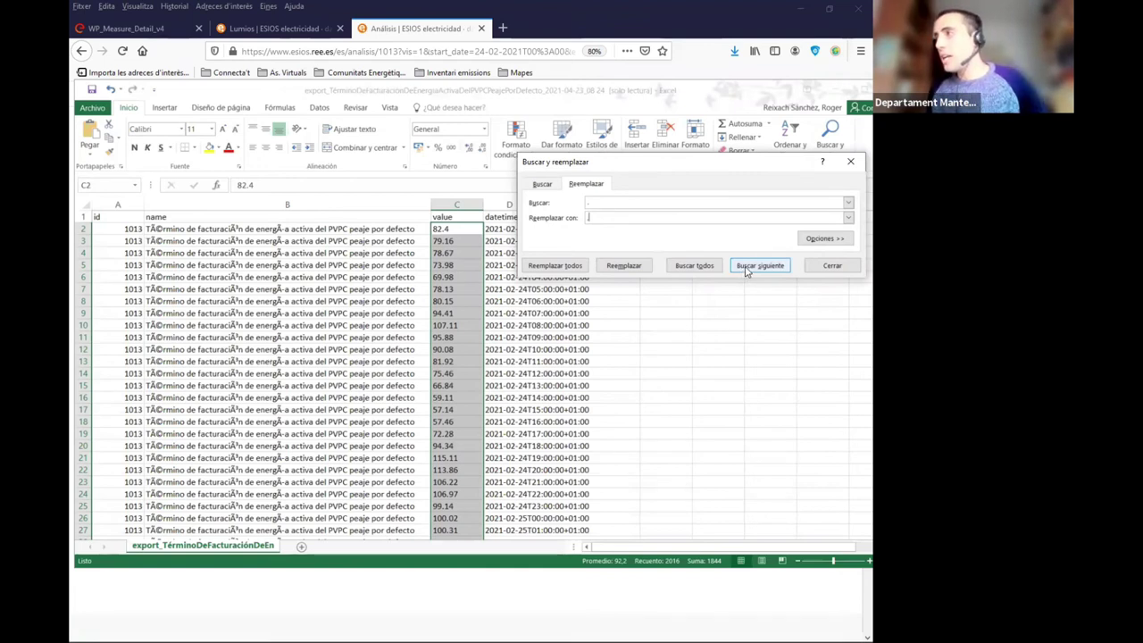
pyautogui.click(624, 265)
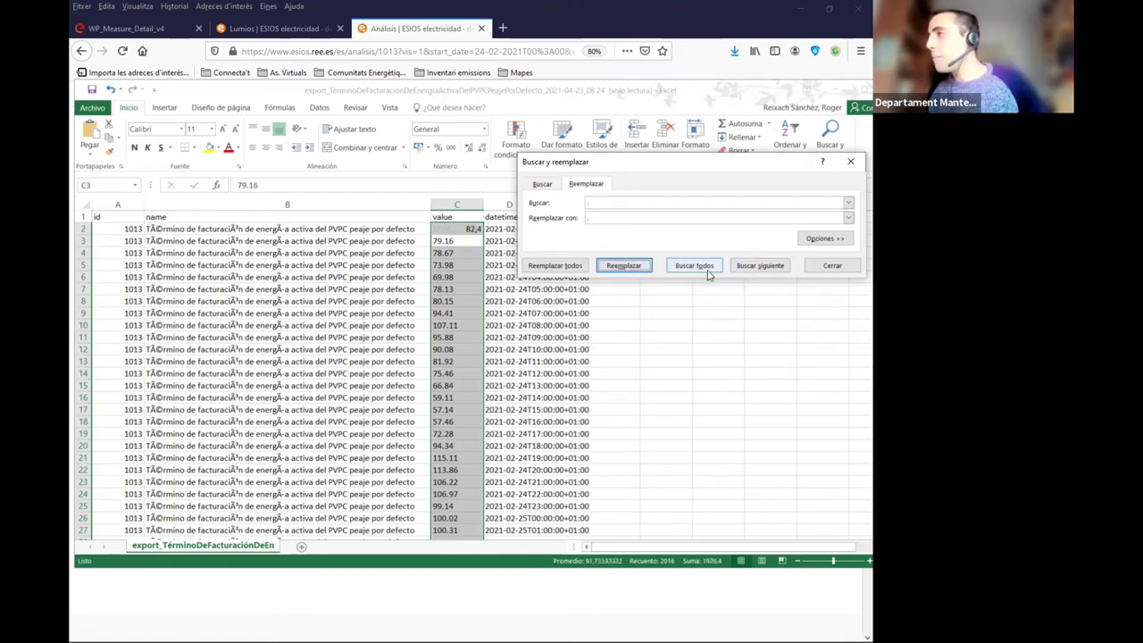
pyautogui.click(634, 267)
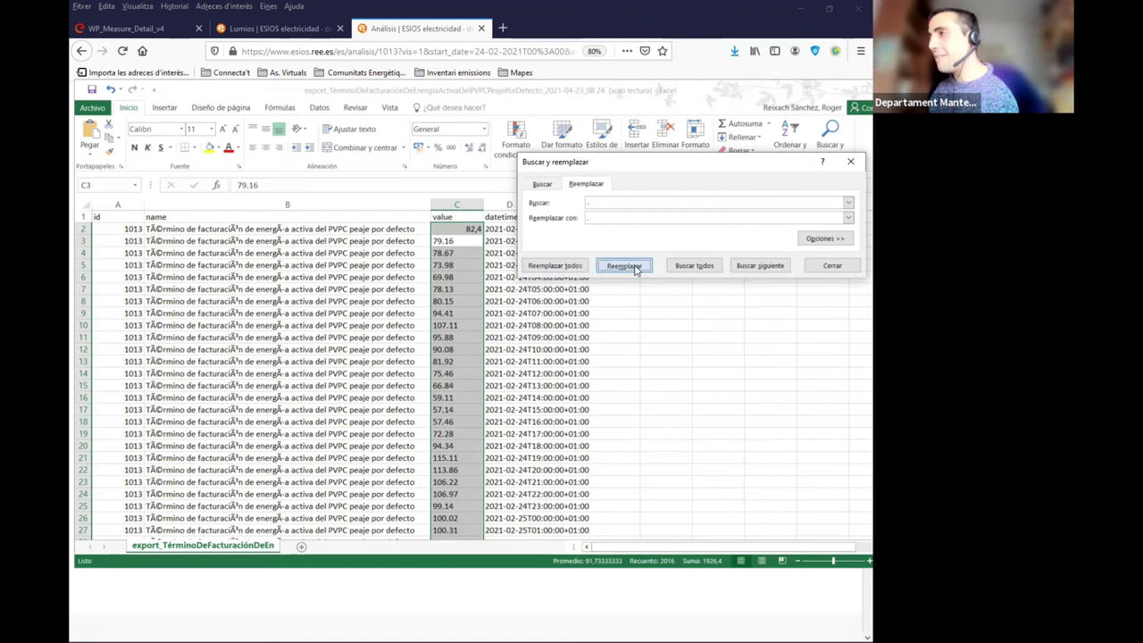
pyautogui.click(575, 266)
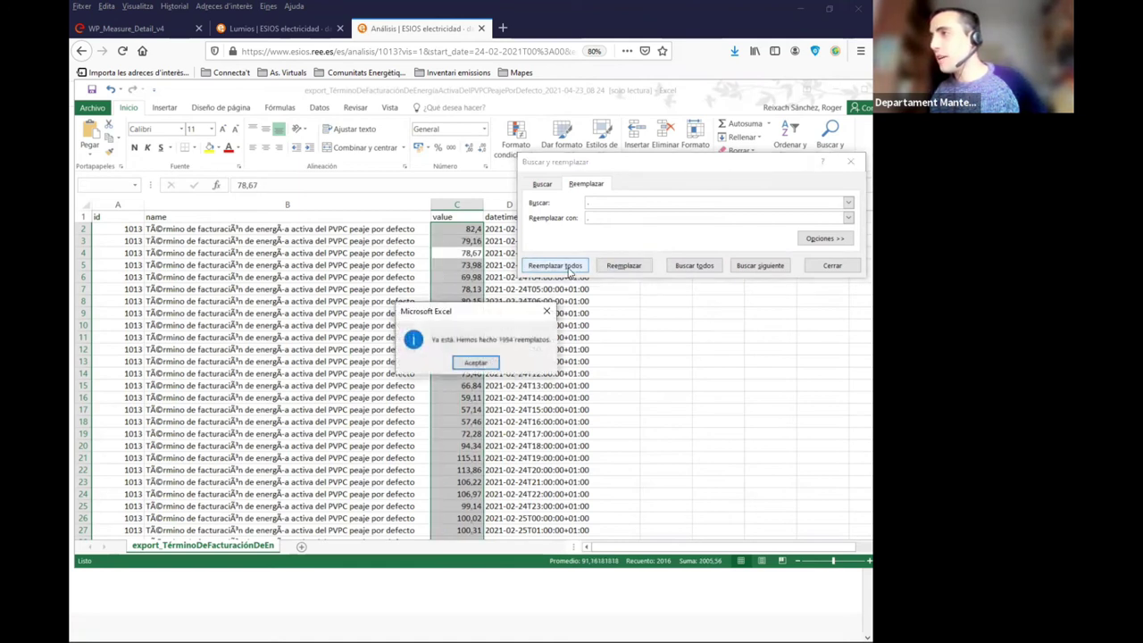
pyautogui.click(482, 366)
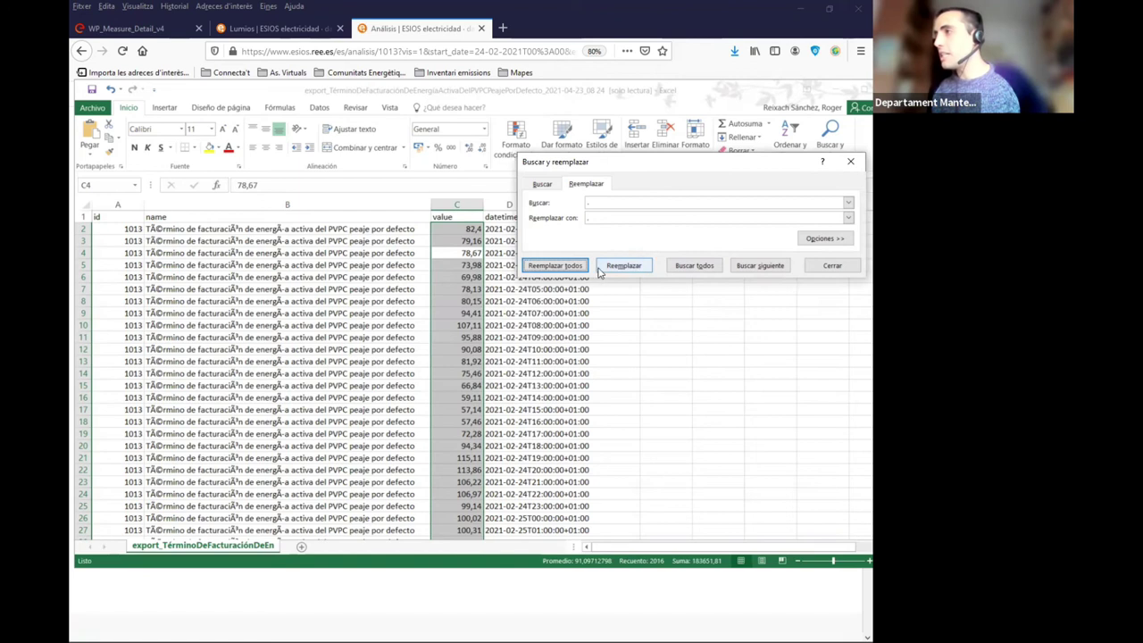
pyautogui.click(817, 265)
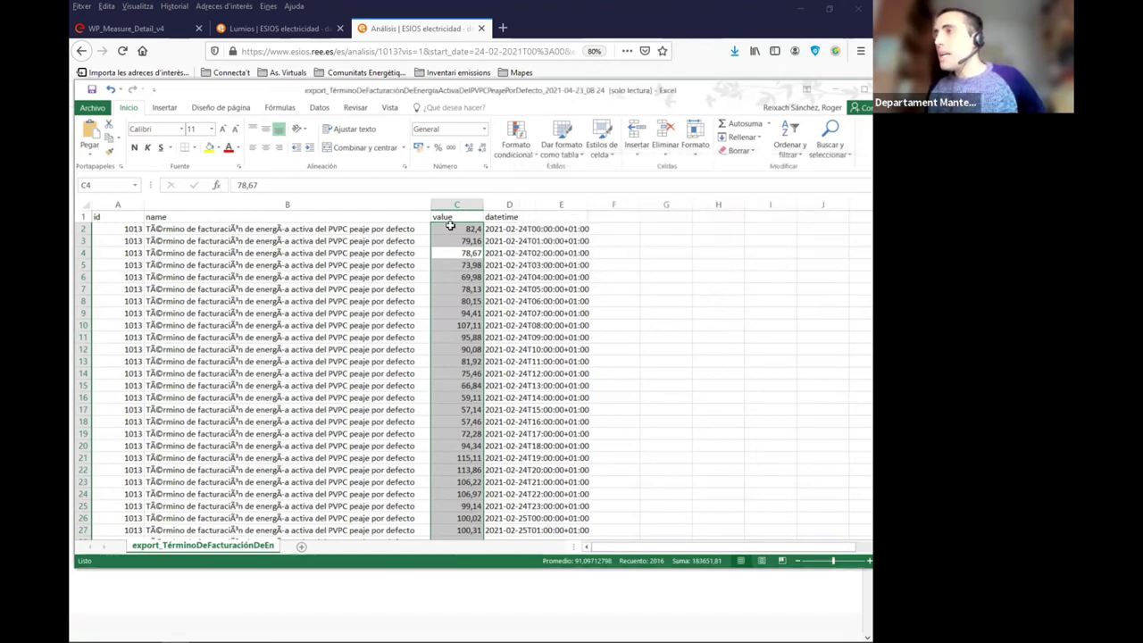
# Widen the id column and convert the data range A1:D2017 into a table with headers
pyautogui.press('Left')
pyautogui.moveTo(145, 203); pyautogui.dragTo(177, 204)
pyautogui.click(149, 216)
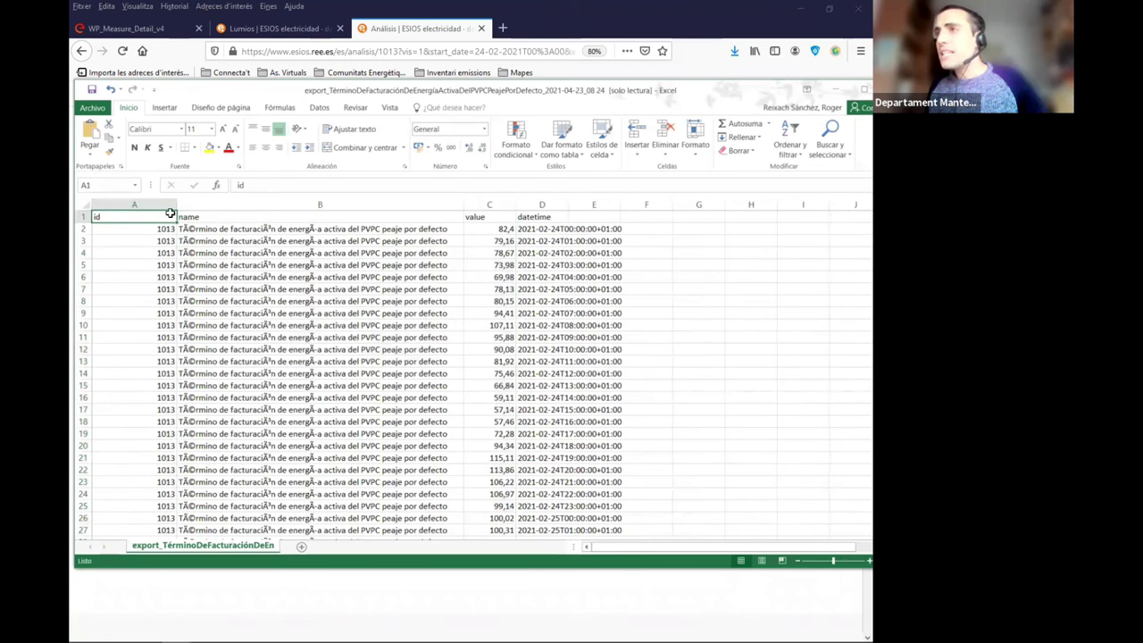
pyautogui.hotkey('ctrl', 'shift', 'Right')
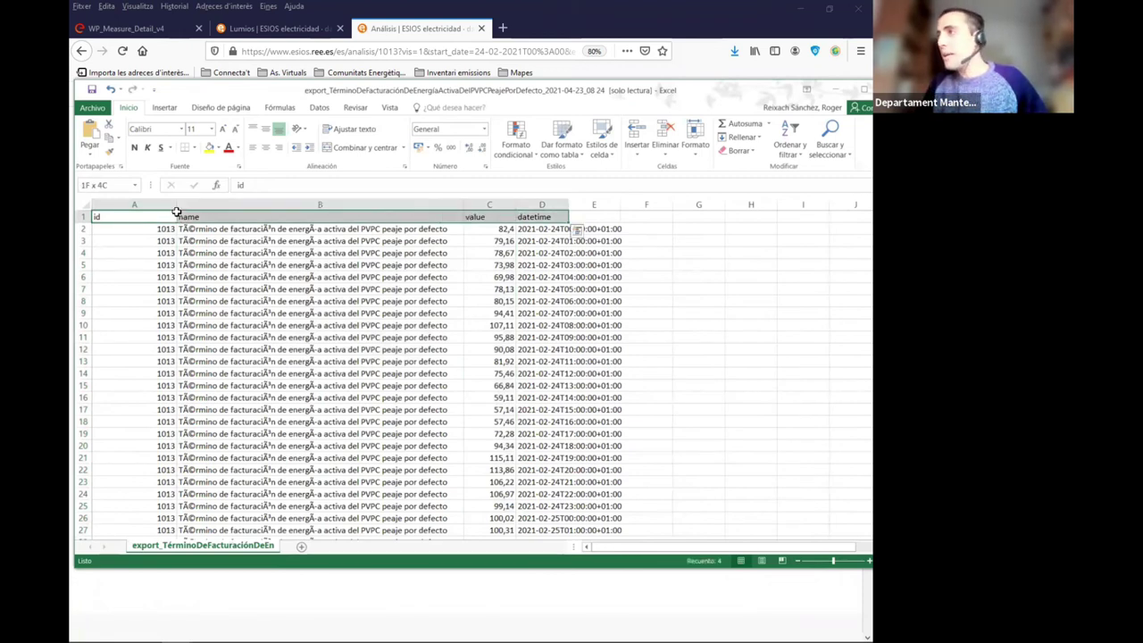
pyautogui.hotkey('ctrl', 'shift', 'Down')
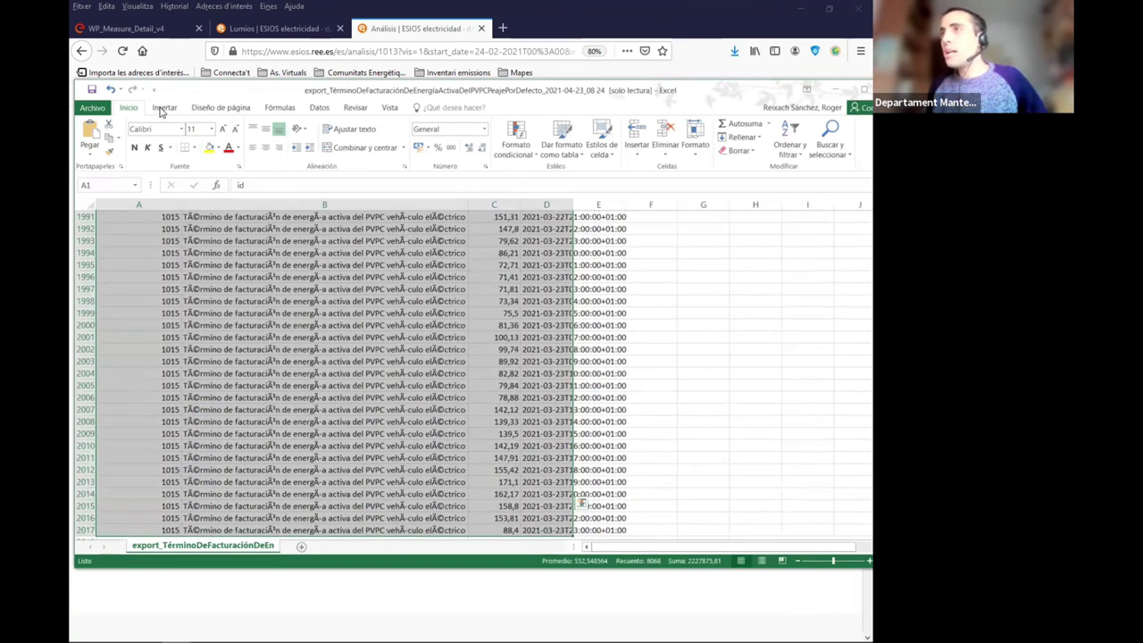
pyautogui.click(163, 108)
pyautogui.click(181, 136)
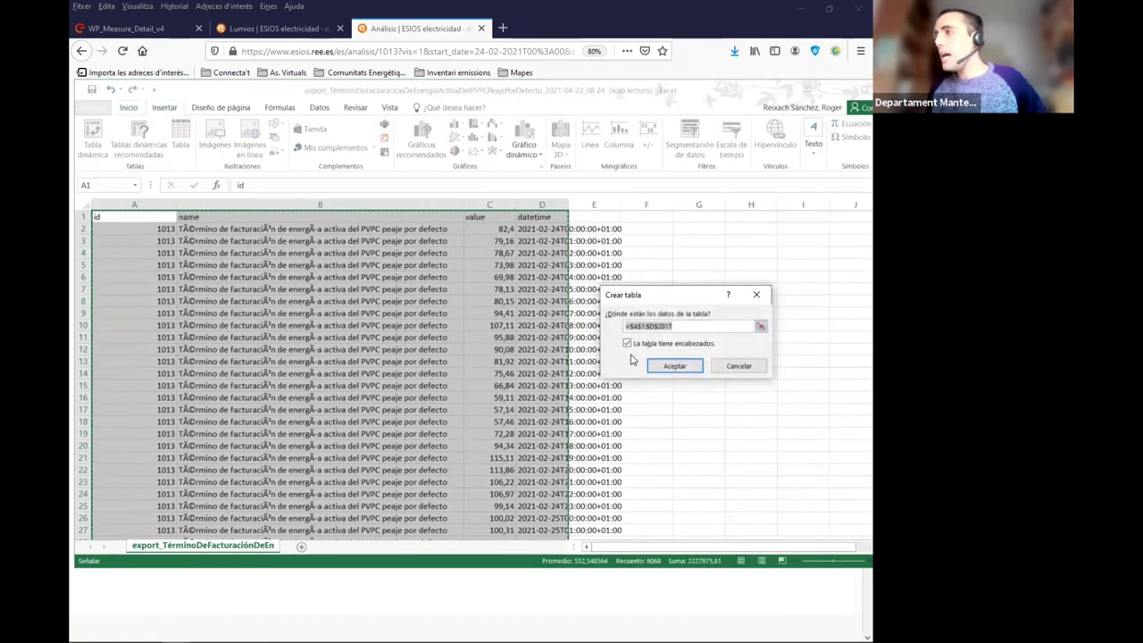
pyautogui.click(681, 368)
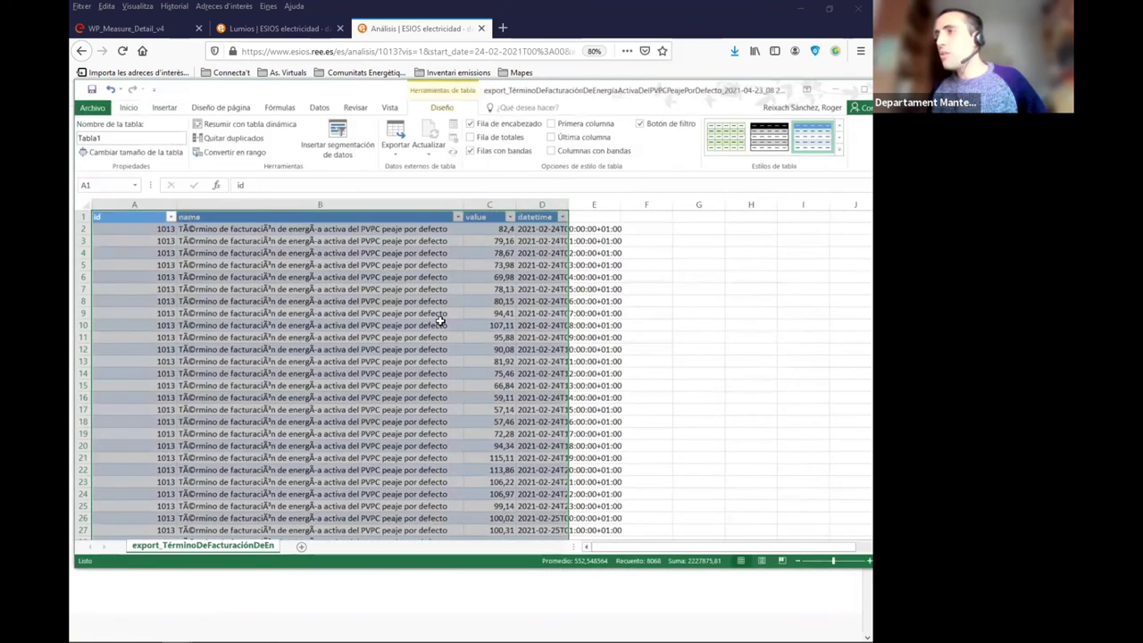
# Filter the name column to only the PVPC eficiencia 2 periodos (DHA) rows and widen it to fit the text
pyautogui.click(439, 322)
pyautogui.click(457, 217)
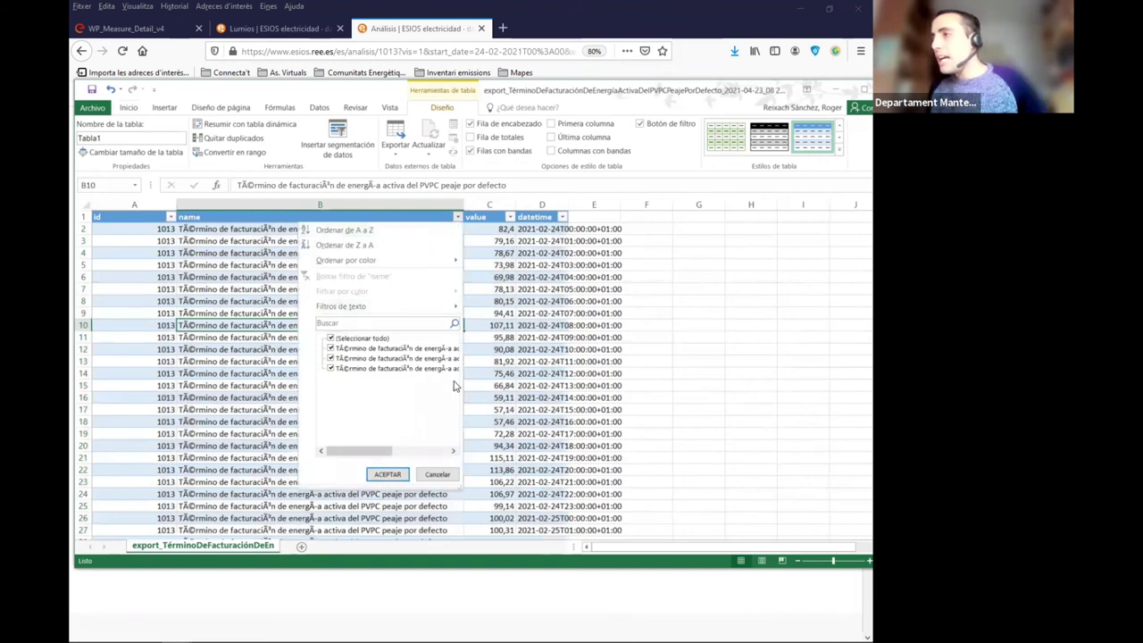
pyautogui.moveTo(386, 451); pyautogui.dragTo(441, 456)
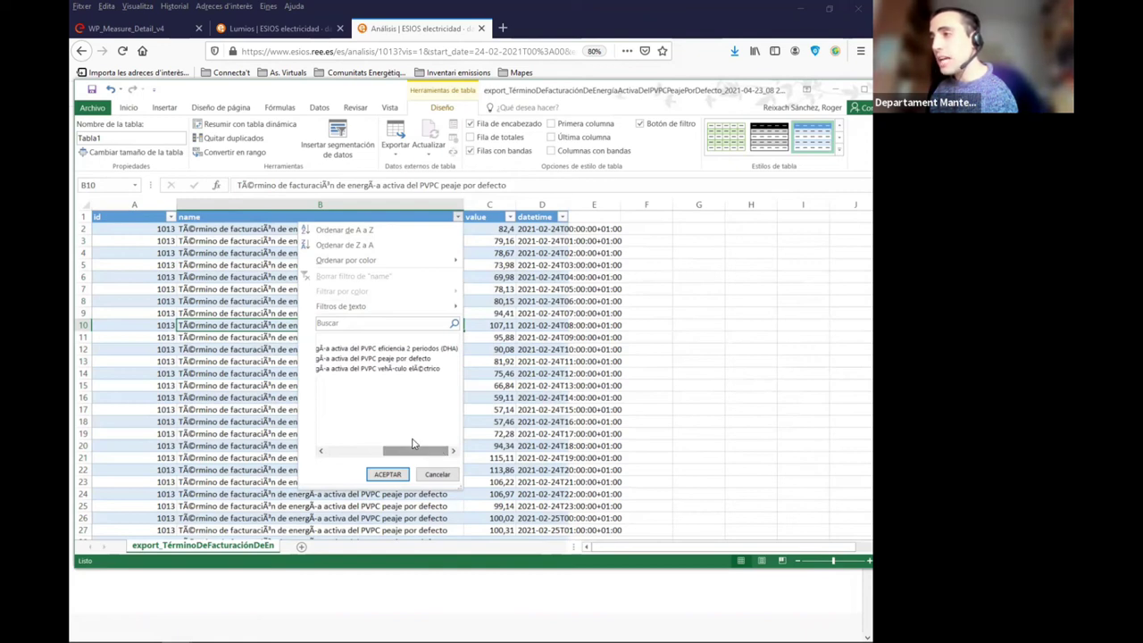
pyautogui.moveTo(418, 452); pyautogui.dragTo(360, 452)
pyautogui.click(330, 358)
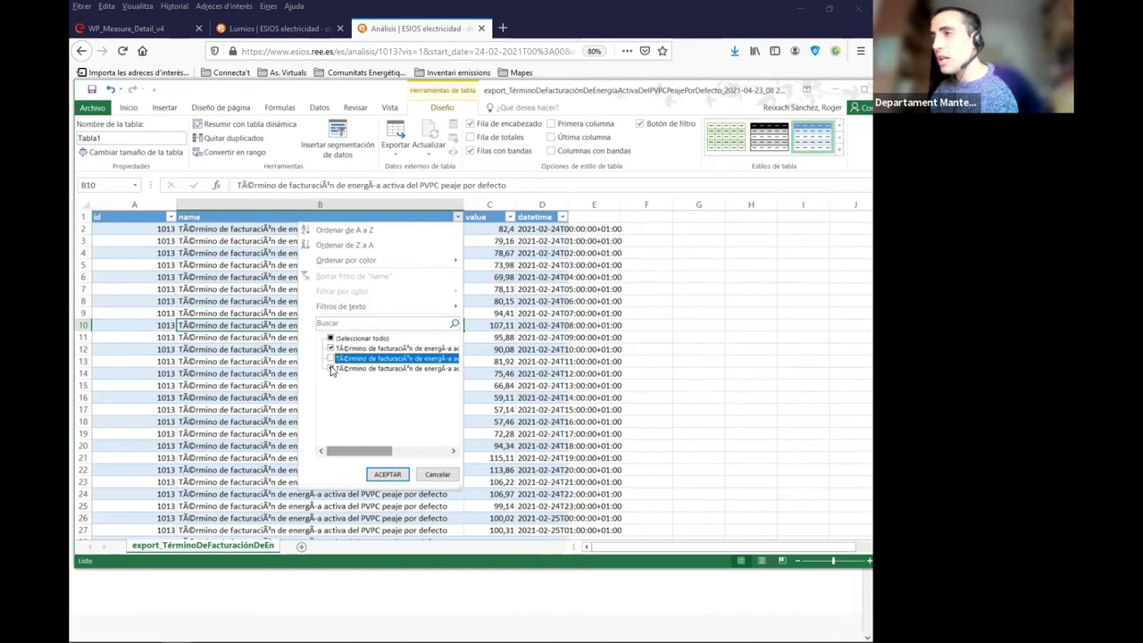
pyautogui.click(331, 369)
pyautogui.click(387, 474)
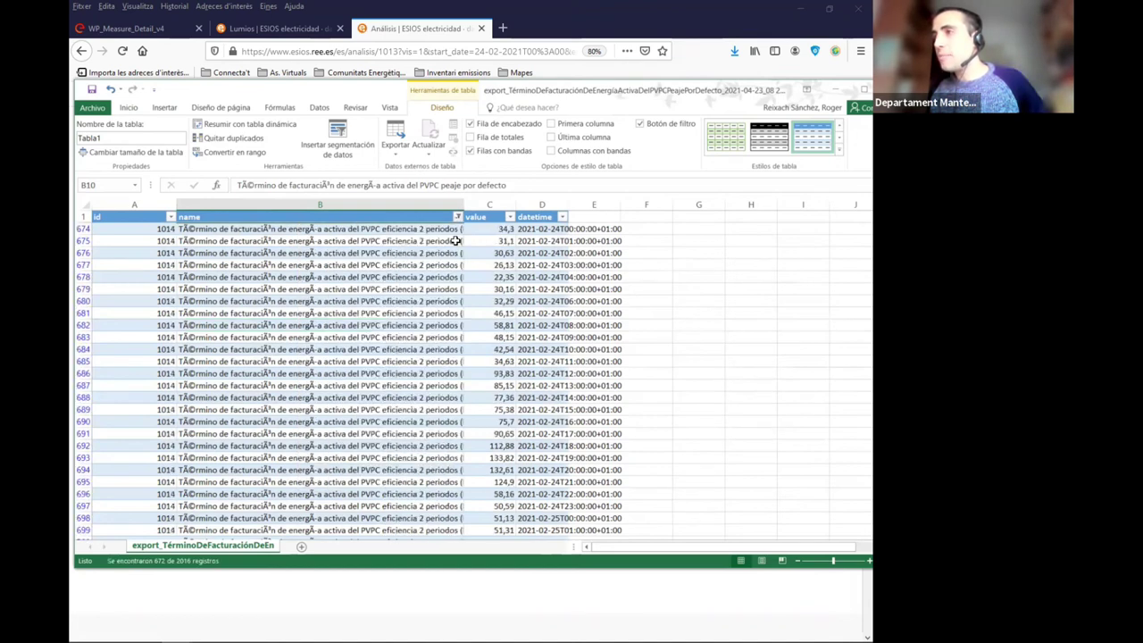
pyautogui.click(436, 264)
pyautogui.moveTo(460, 202); pyautogui.dragTo(512, 206)
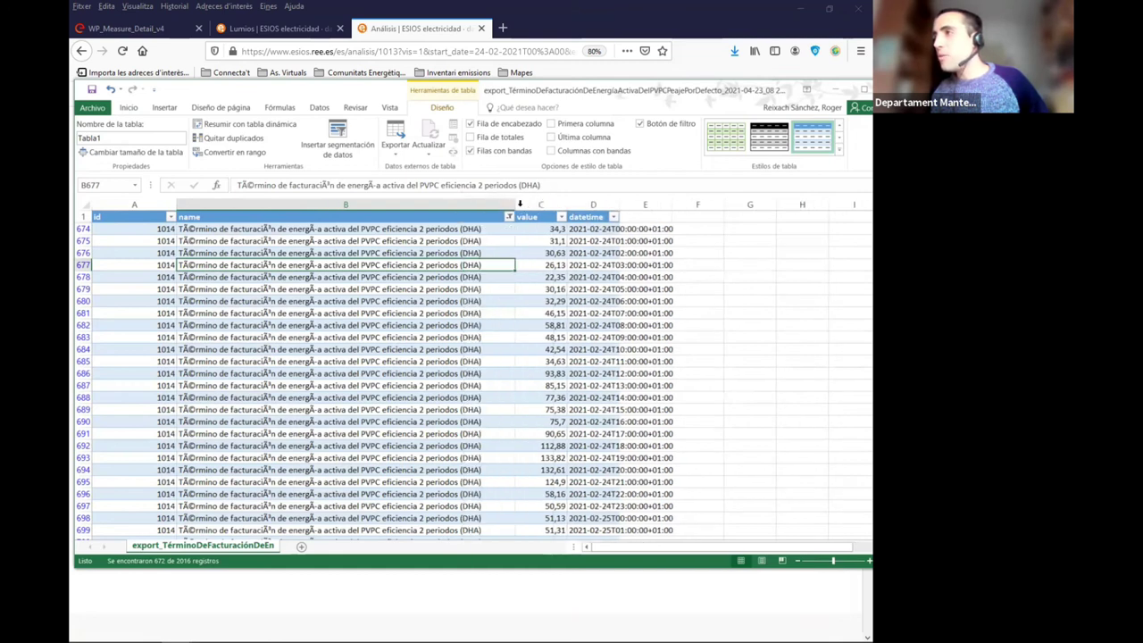
pyautogui.click(539, 265)
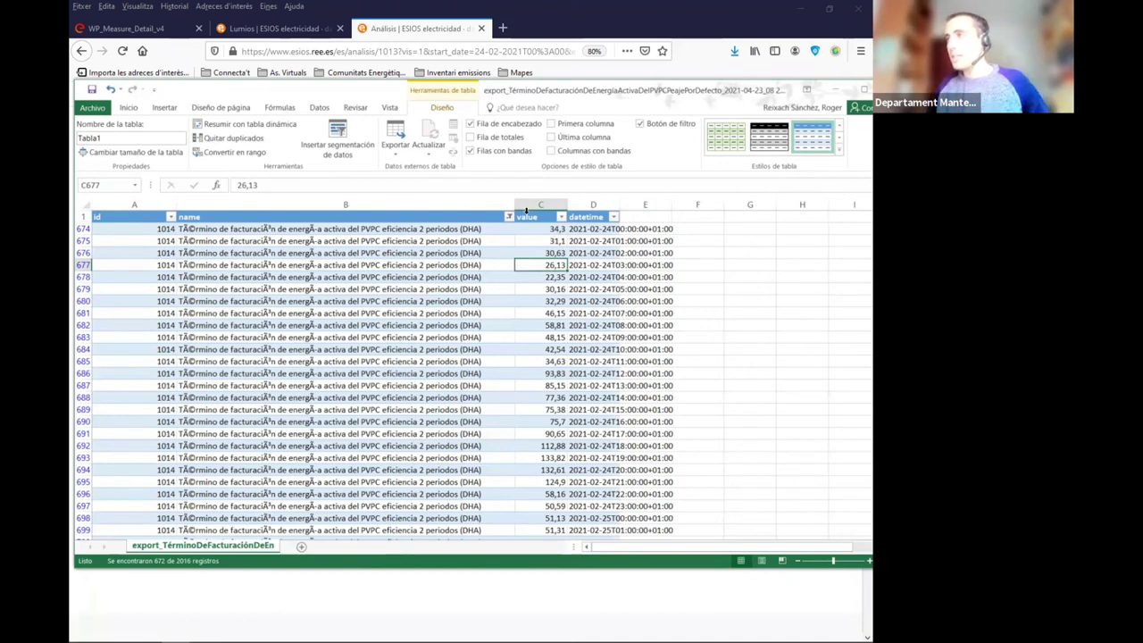
pyautogui.click(165, 215)
pyautogui.hotkey('ctrl', 'a')
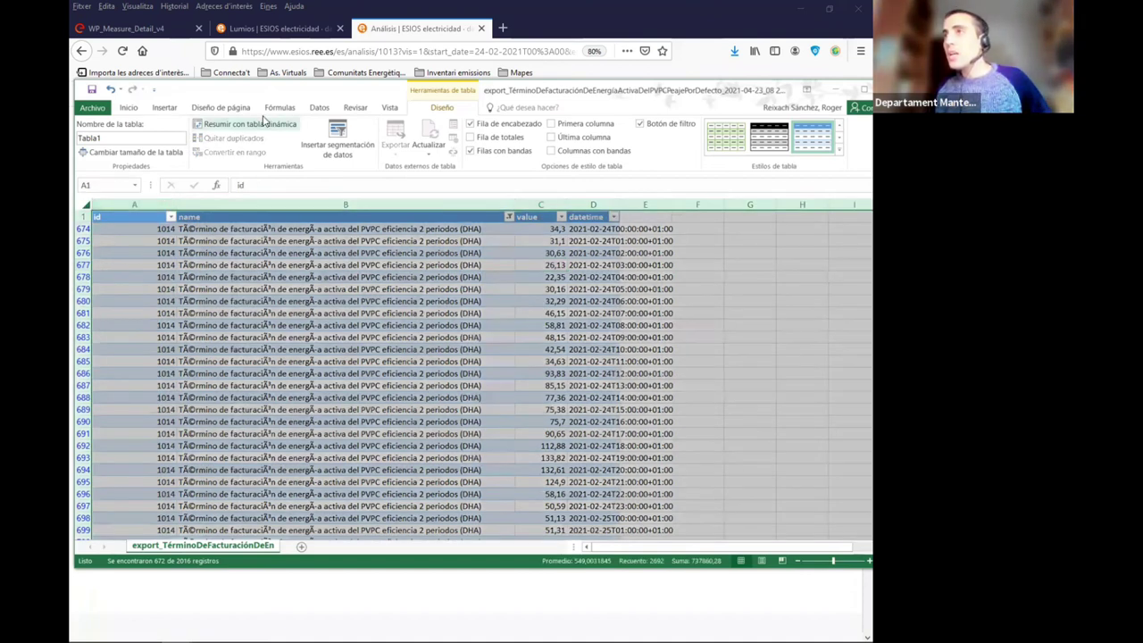
pyautogui.click(131, 108)
pyautogui.click(265, 130)
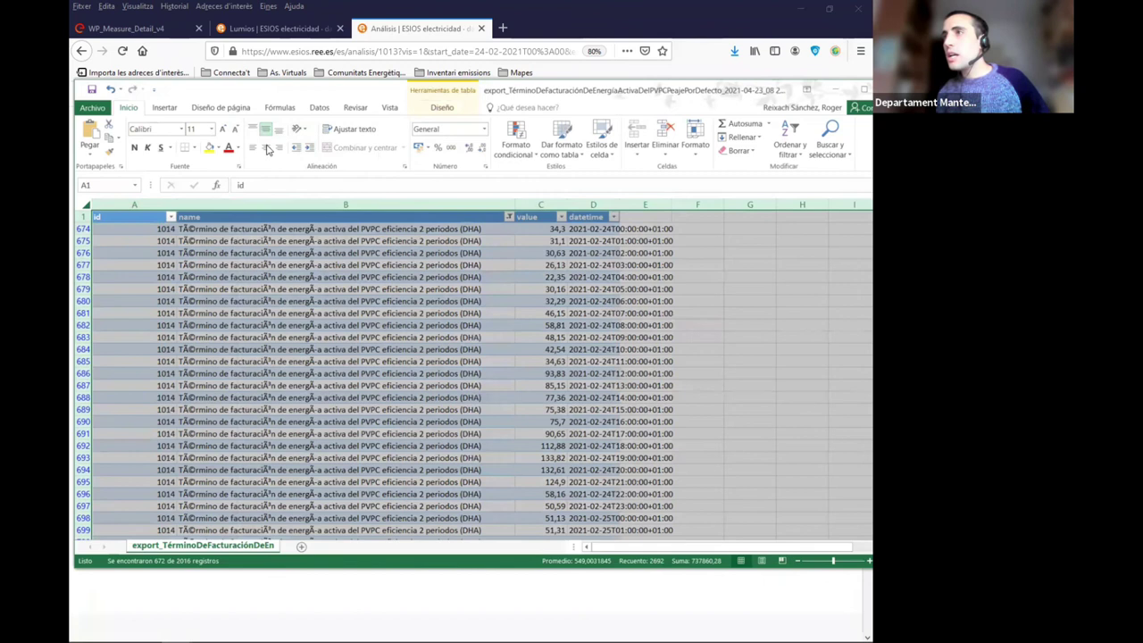
pyautogui.click(359, 277)
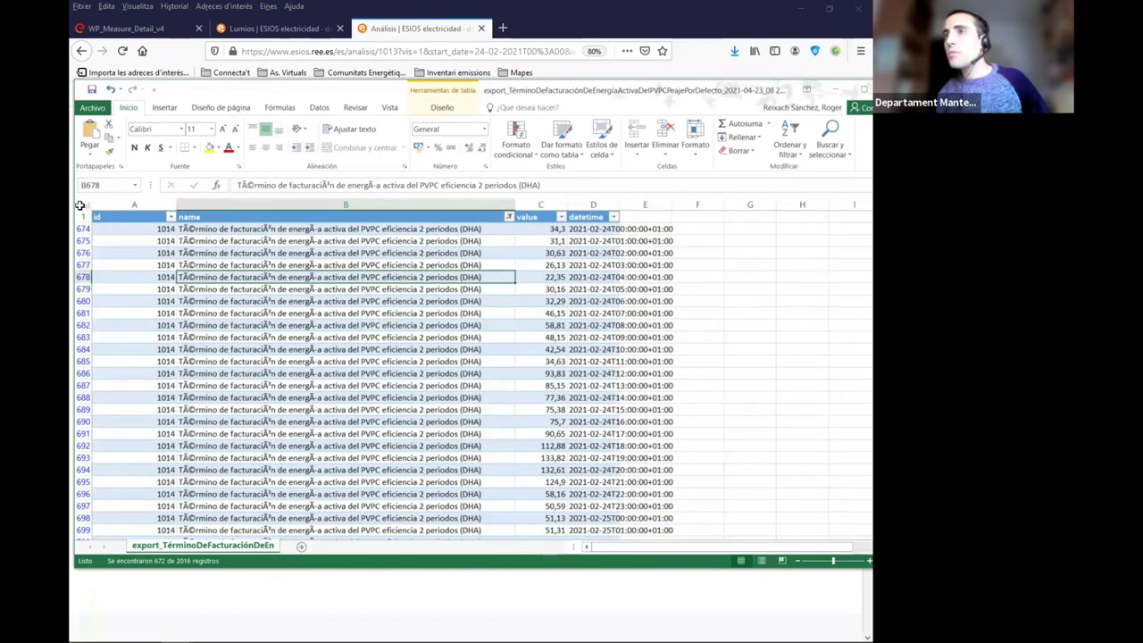
pyautogui.click(81, 205)
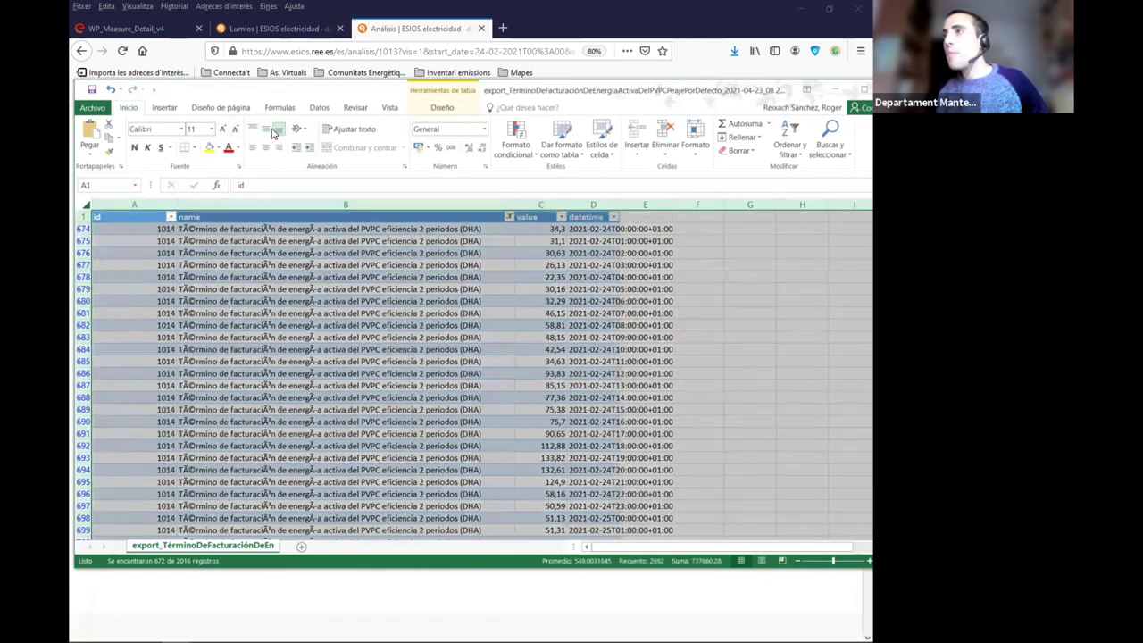
pyautogui.click(543, 230)
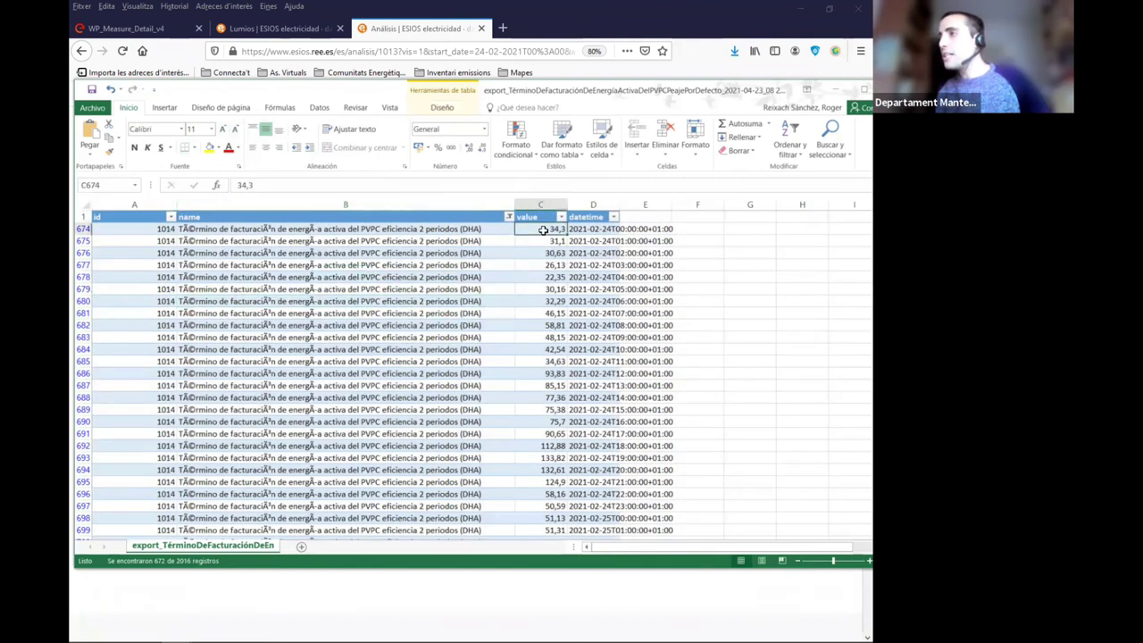
# Widen the value column slightly and the datetime column enough to show its full timestamps
pyautogui.scroll(-20, 543, 239)
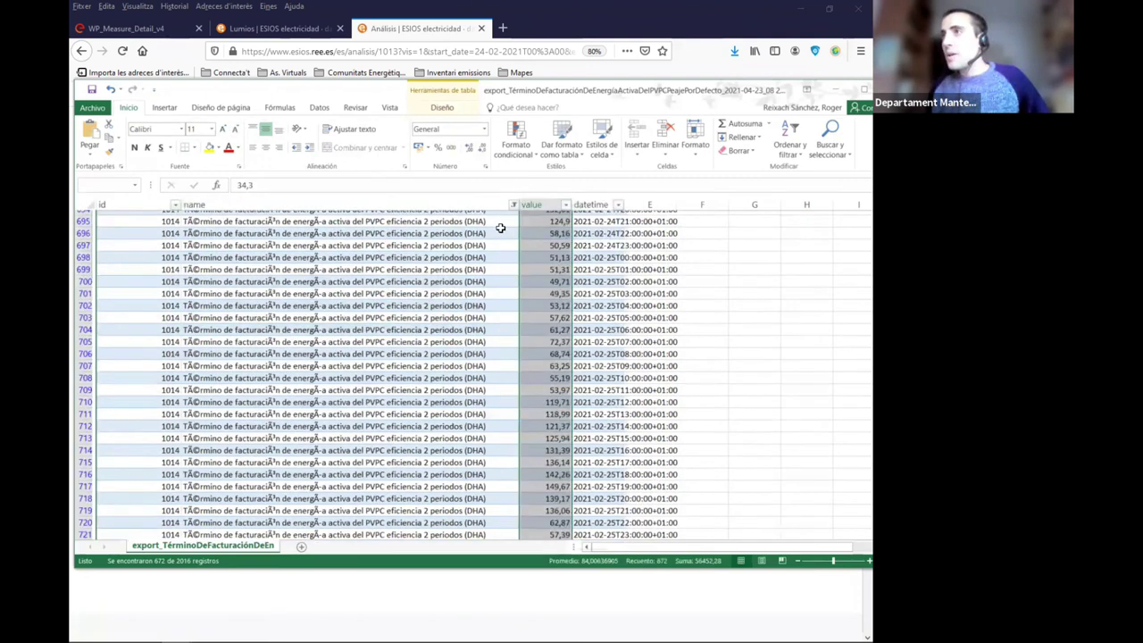
pyautogui.click(459, 294)
pyautogui.click(559, 289)
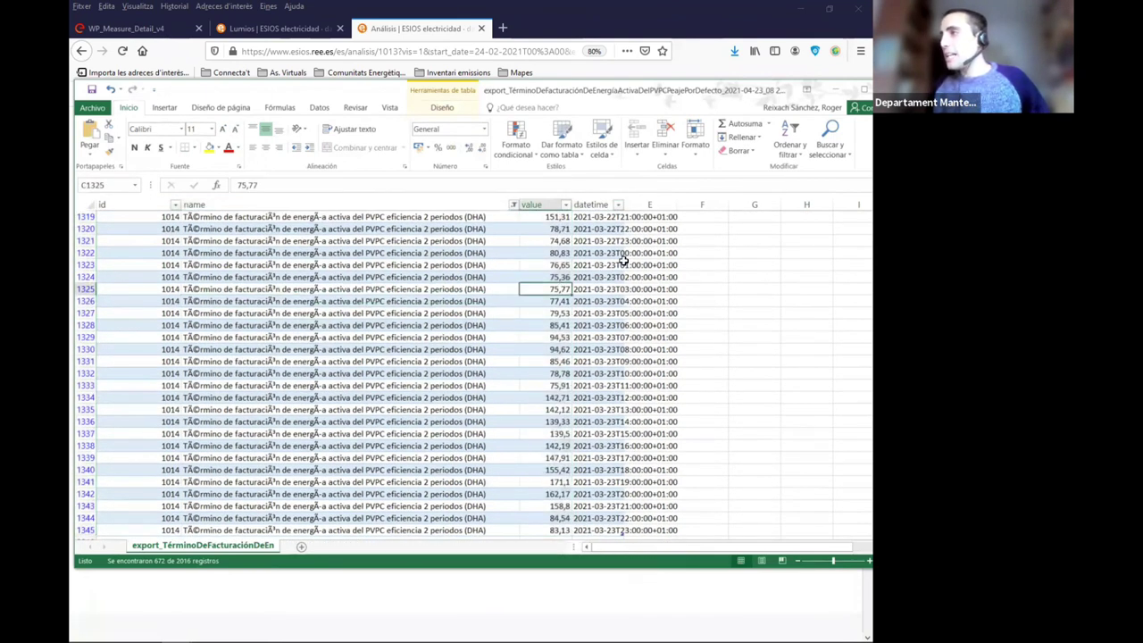
pyautogui.moveTo(572, 205); pyautogui.dragTo(582, 205)
pyautogui.click(568, 255)
pyautogui.scroll(20, 568, 256)
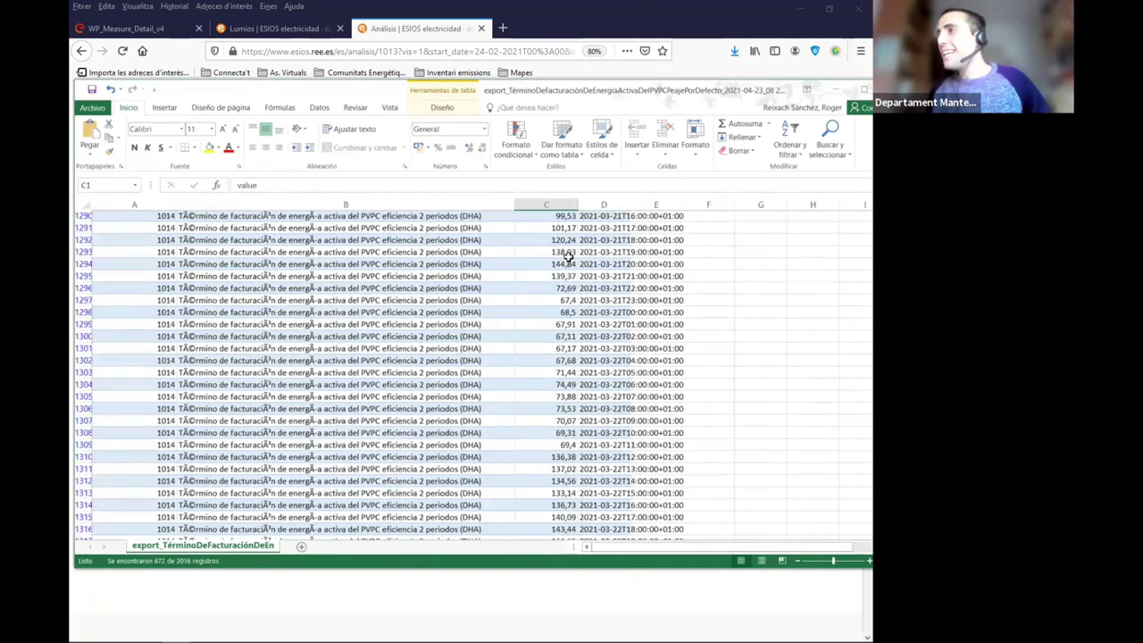
pyautogui.click(722, 253)
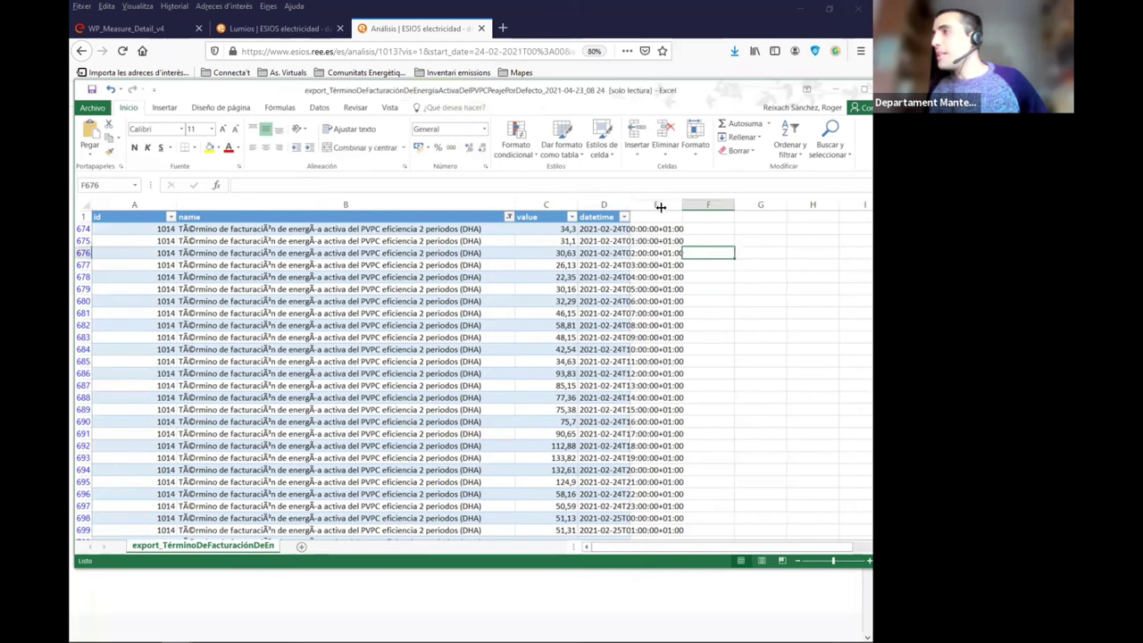
pyautogui.moveTo(712, 207); pyautogui.dragTo(711, 207)
pyautogui.click(569, 253)
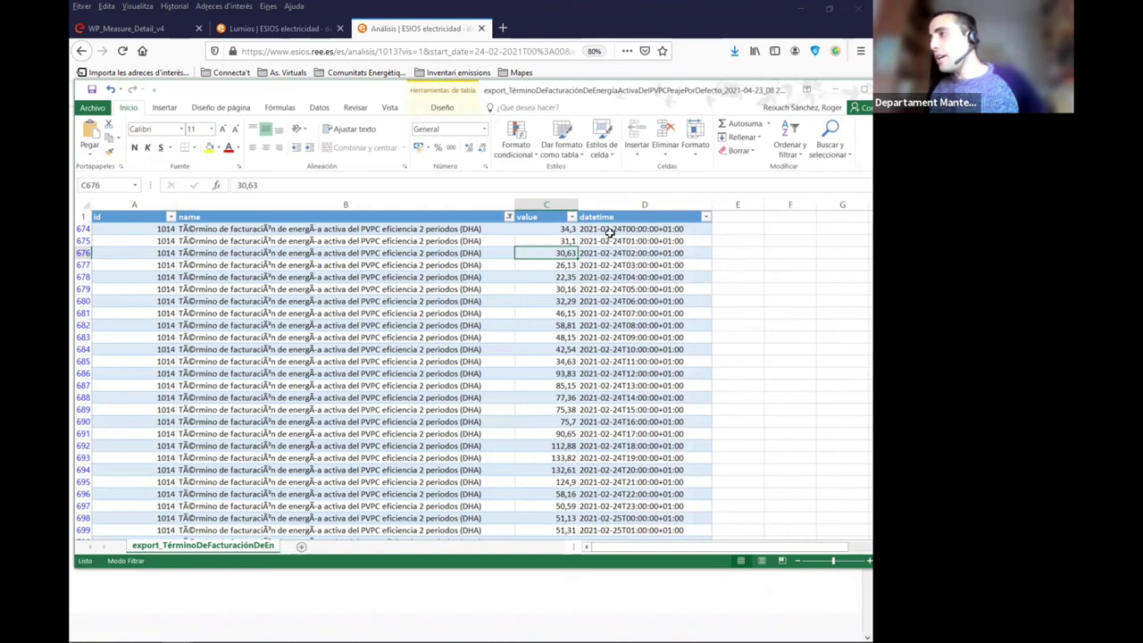
# Insert a new table column between value and datetime and title it "Preu (€/kWh)"
pyautogui.click(605, 229)
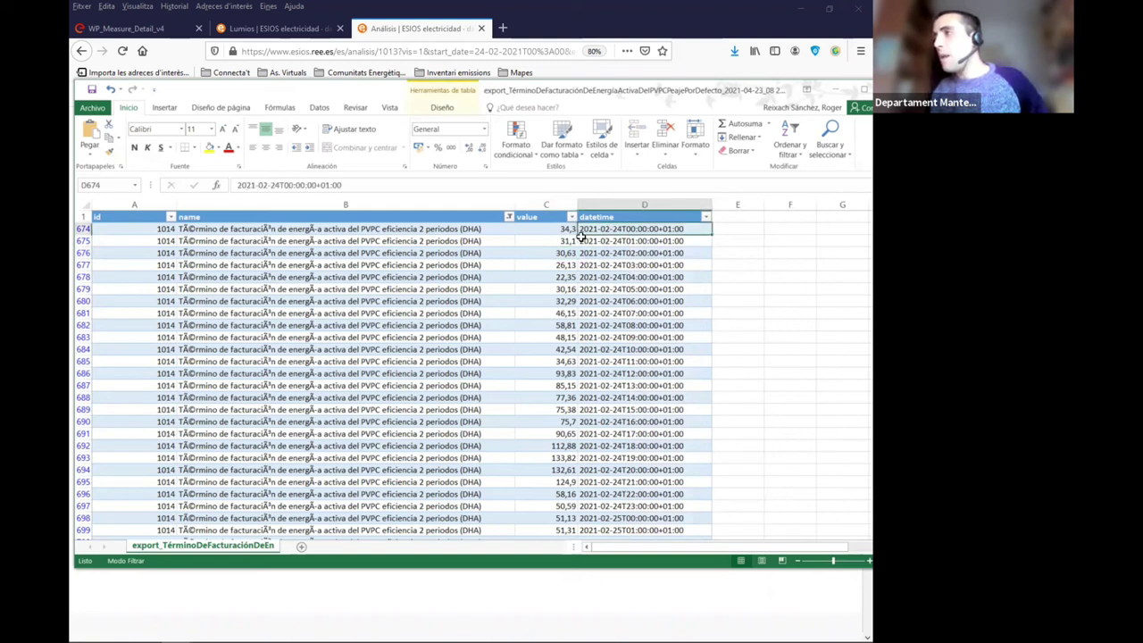
pyautogui.click(588, 205)
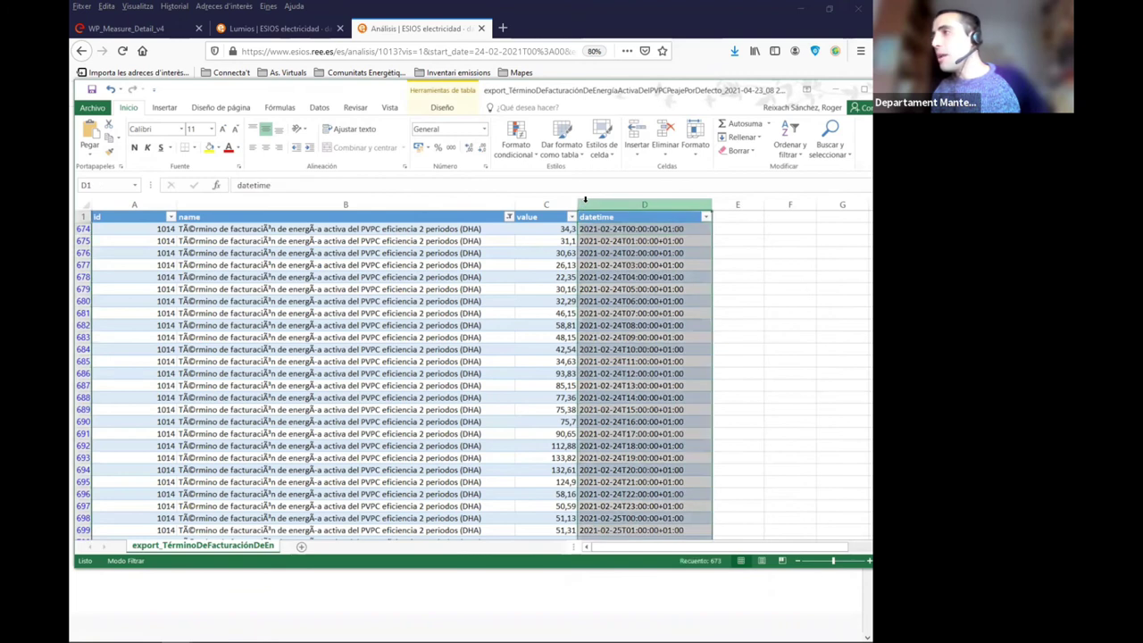
pyautogui.rightClick(587, 205)
pyautogui.click(622, 291)
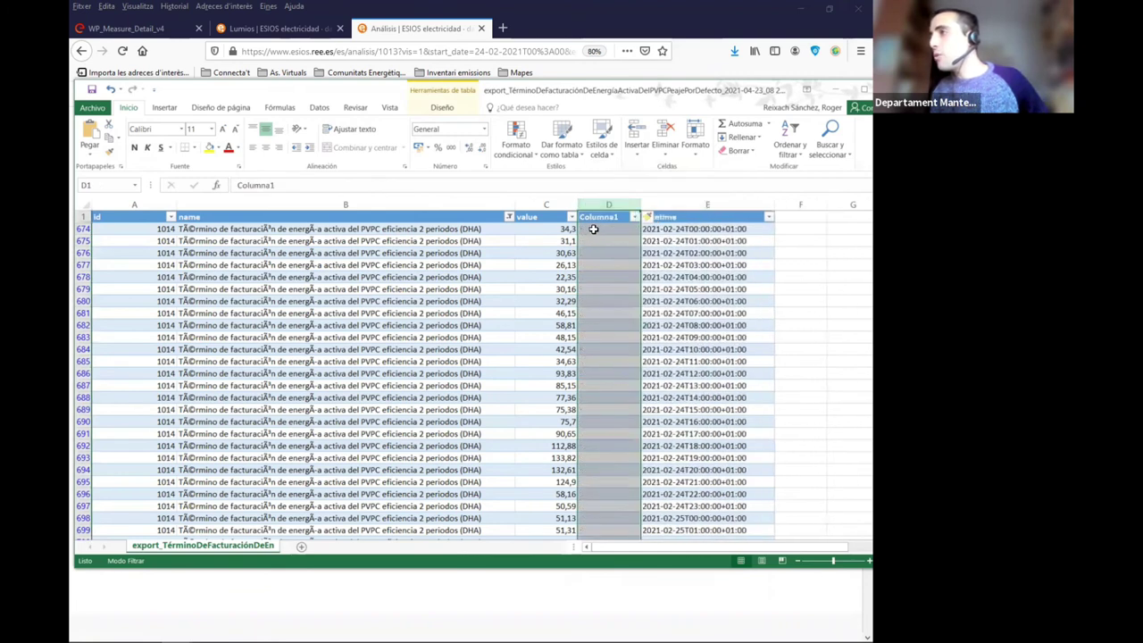
pyautogui.click(592, 228)
pyautogui.click(594, 217)
pyautogui.doubleClick(594, 217)
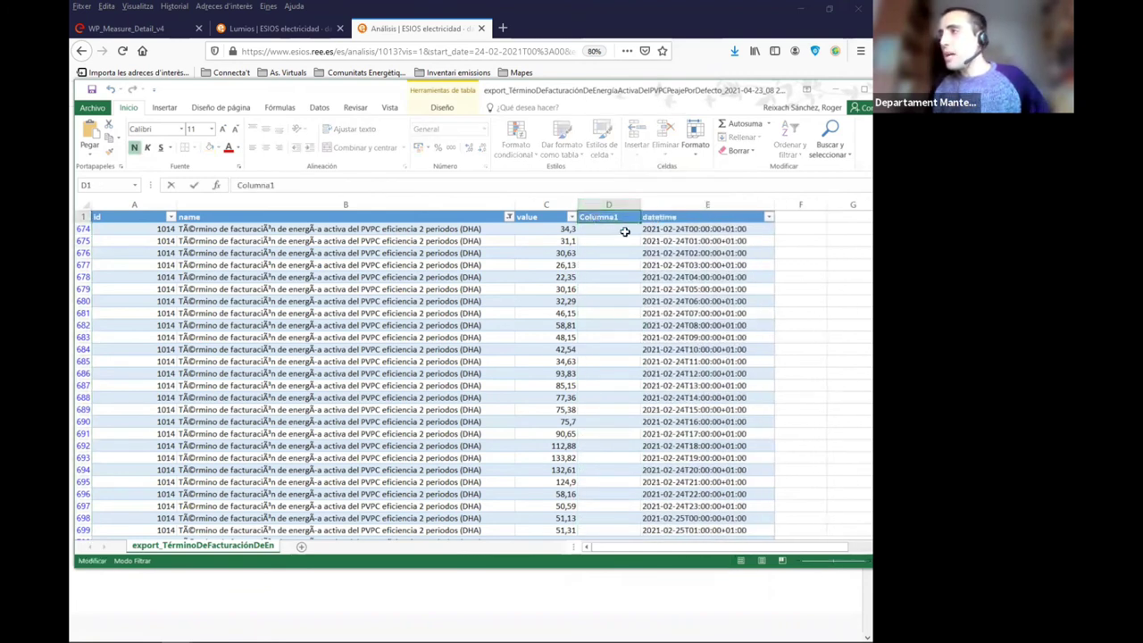
pyautogui.write('Preu (€/kWh')
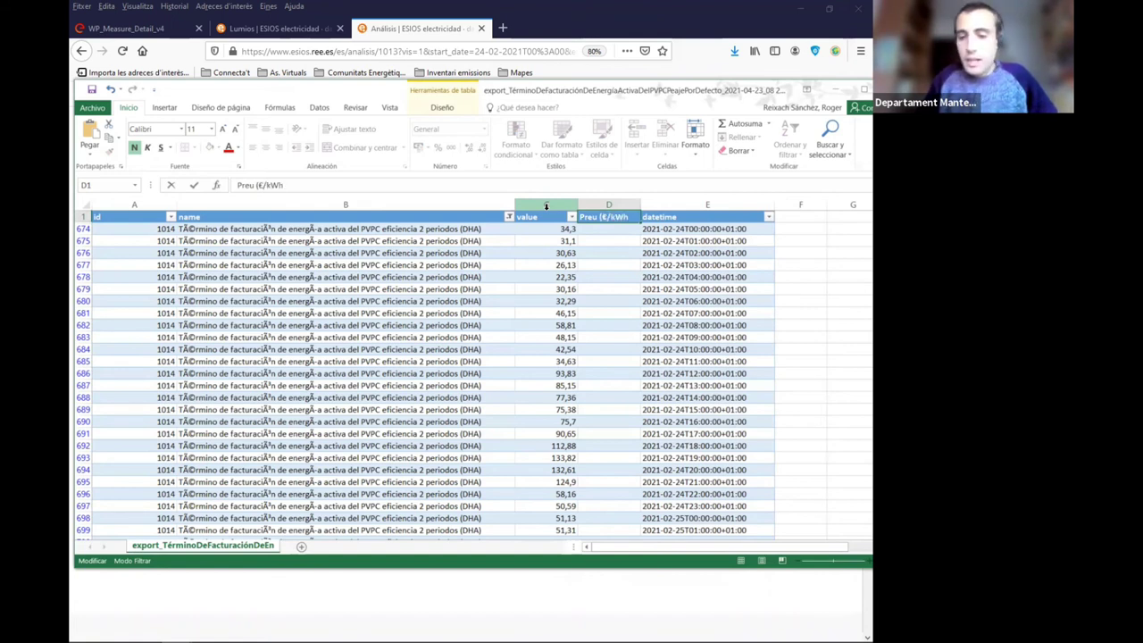
pyautogui.press('Return')
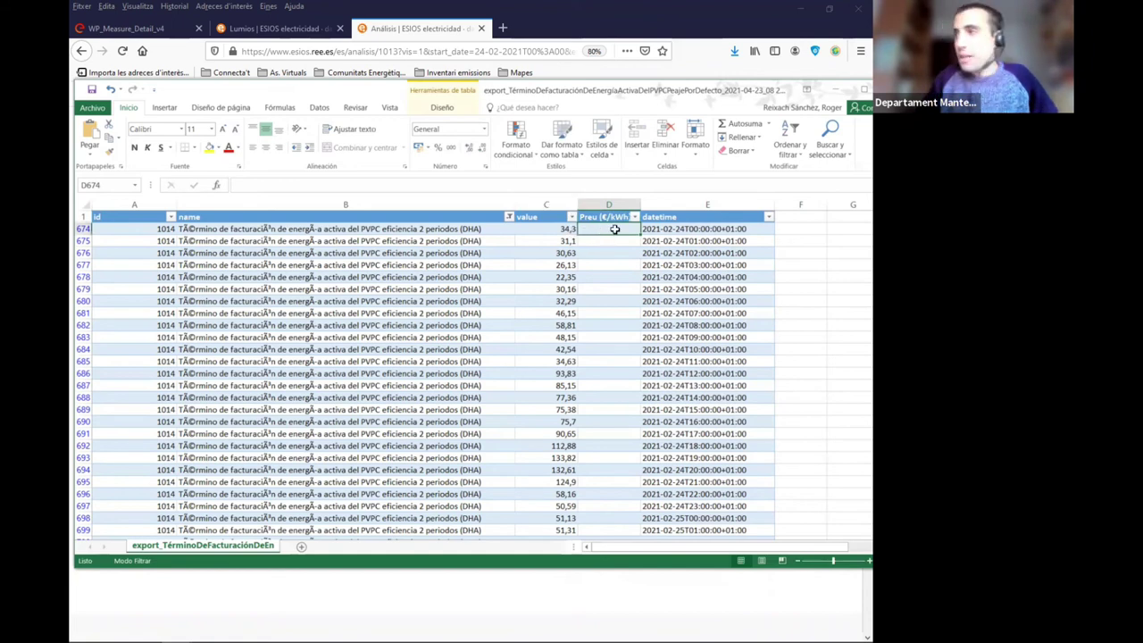
pyautogui.write('=')
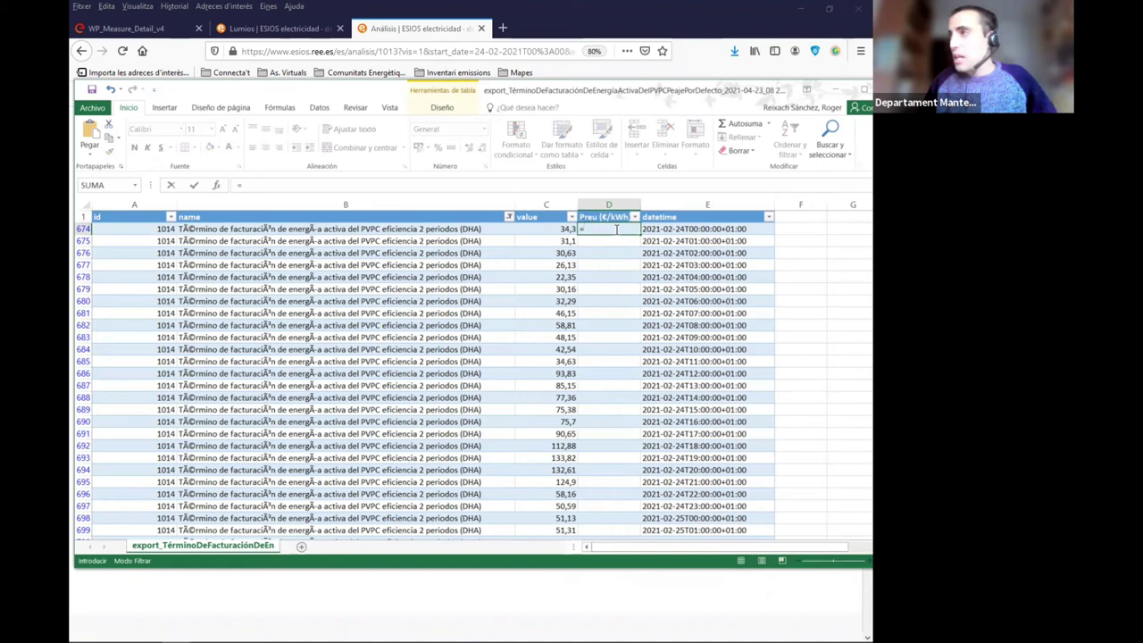
pyautogui.press('Left')
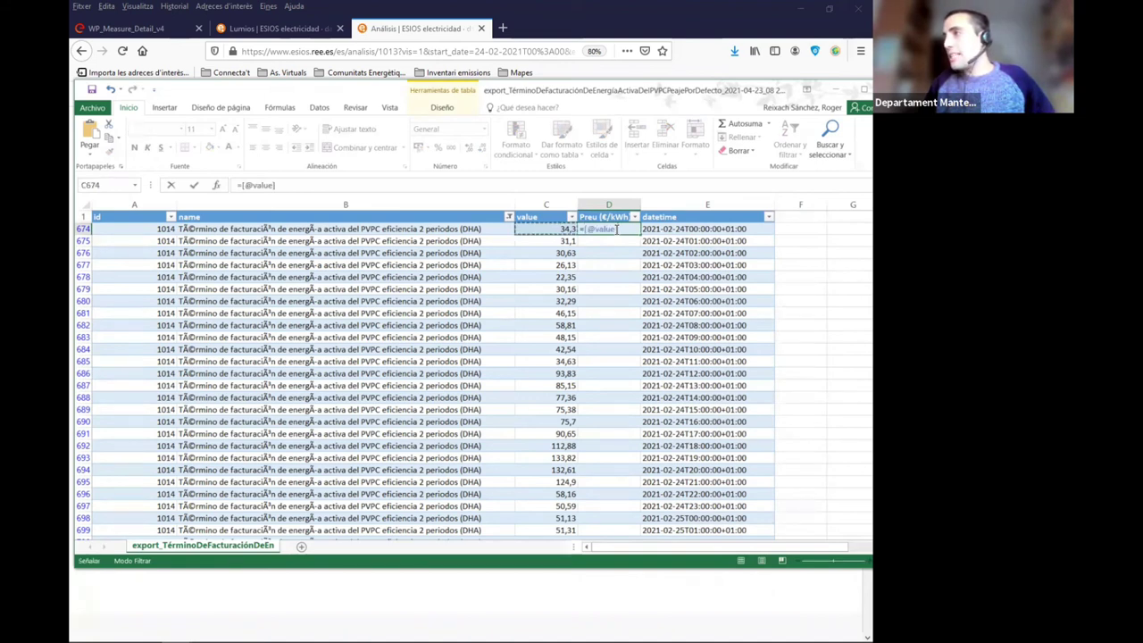
pyautogui.write('/1000')
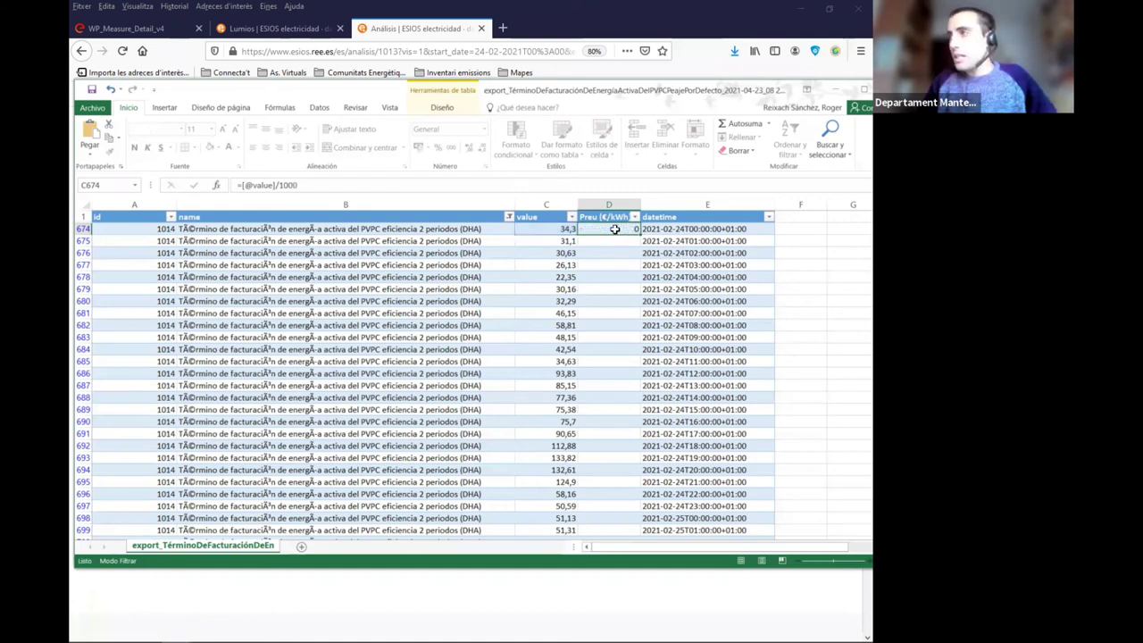
pyautogui.press('Return')
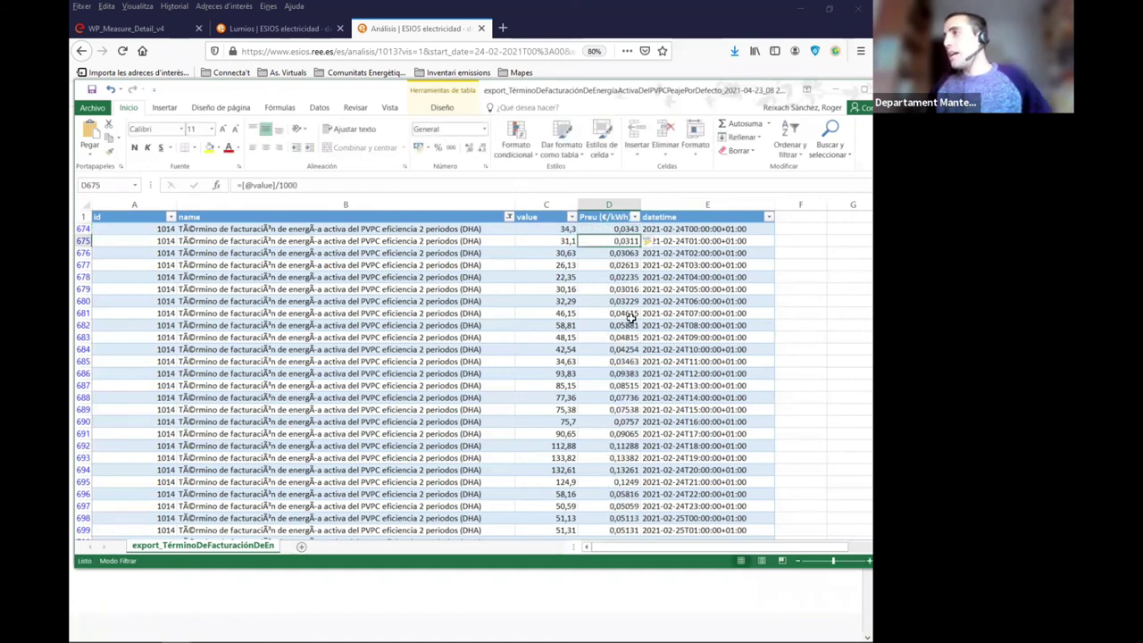
pyautogui.click(617, 287)
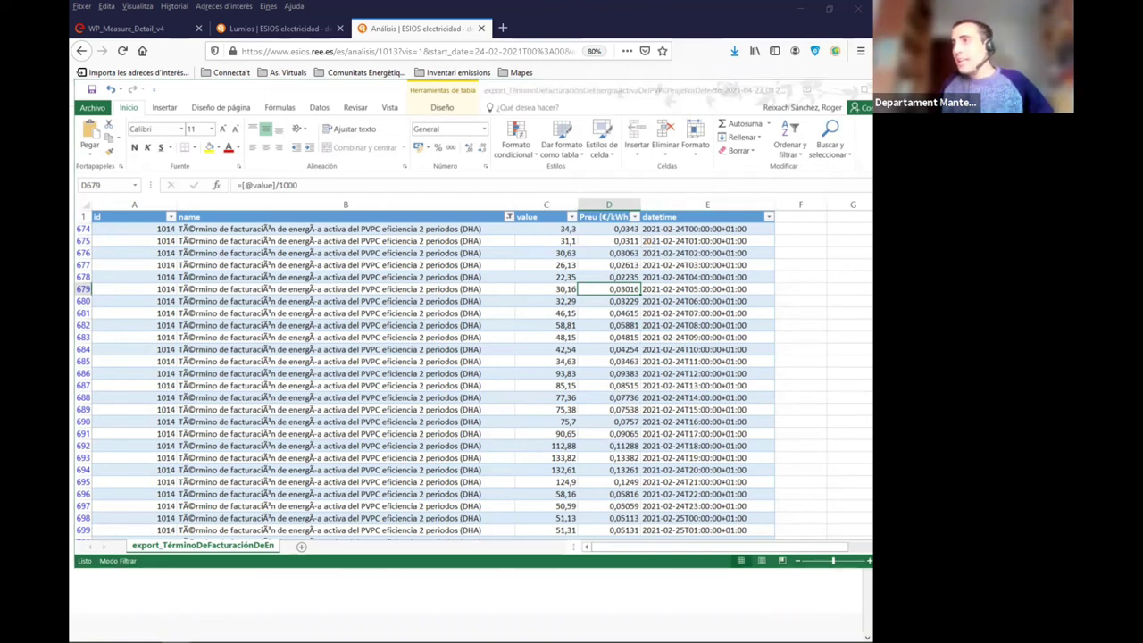
# Switch to the hourly consumption workbook and delete its REAL/ESTIMADO column
pyautogui.click(390, 428)
pyautogui.hotkey('ctrl', 'Up')
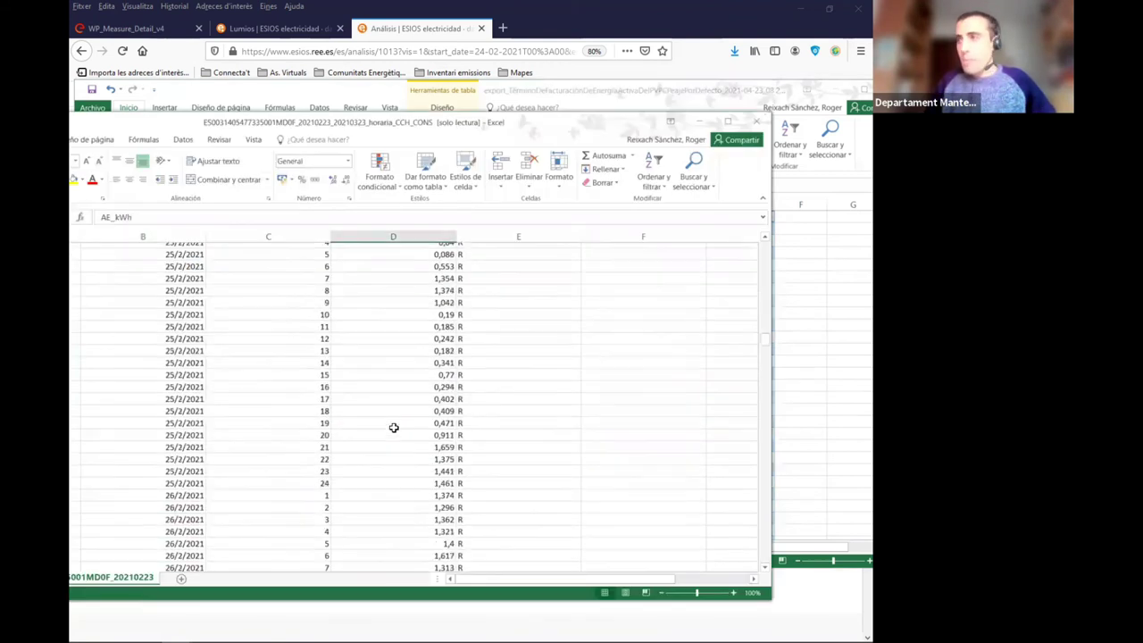
pyautogui.click(445, 380)
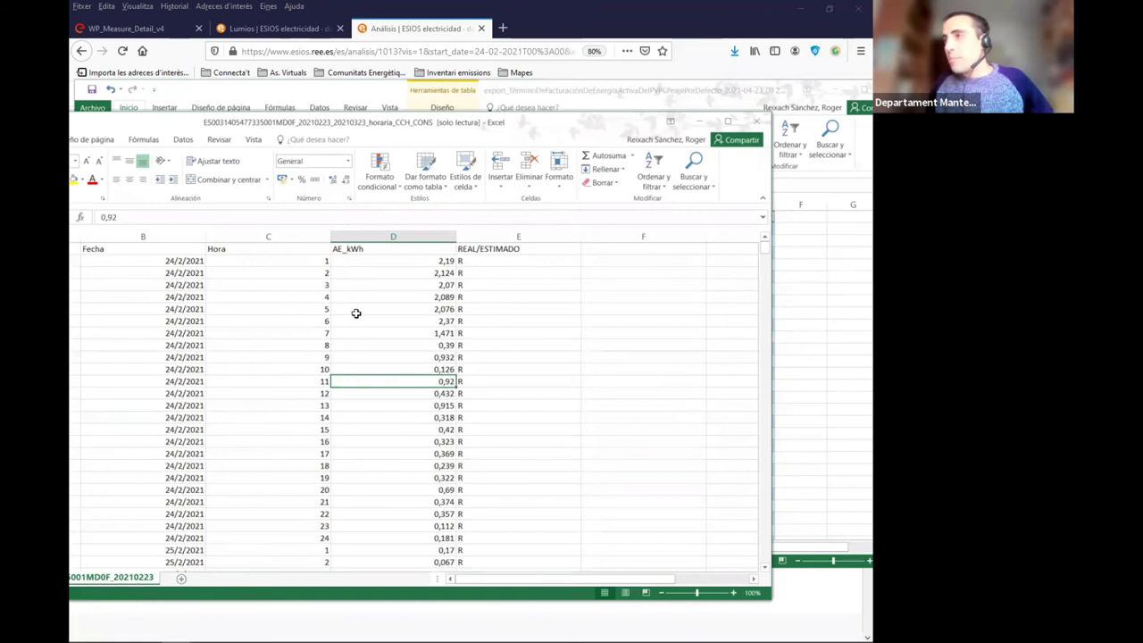
pyautogui.click(471, 260)
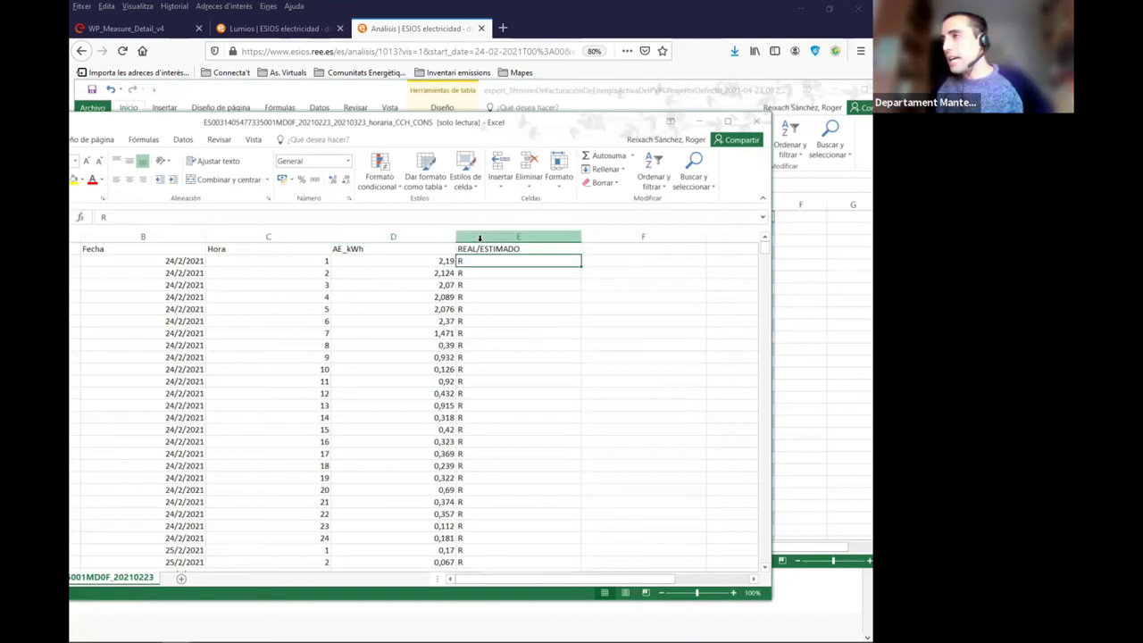
pyautogui.click(479, 237)
pyautogui.rightClick(479, 242)
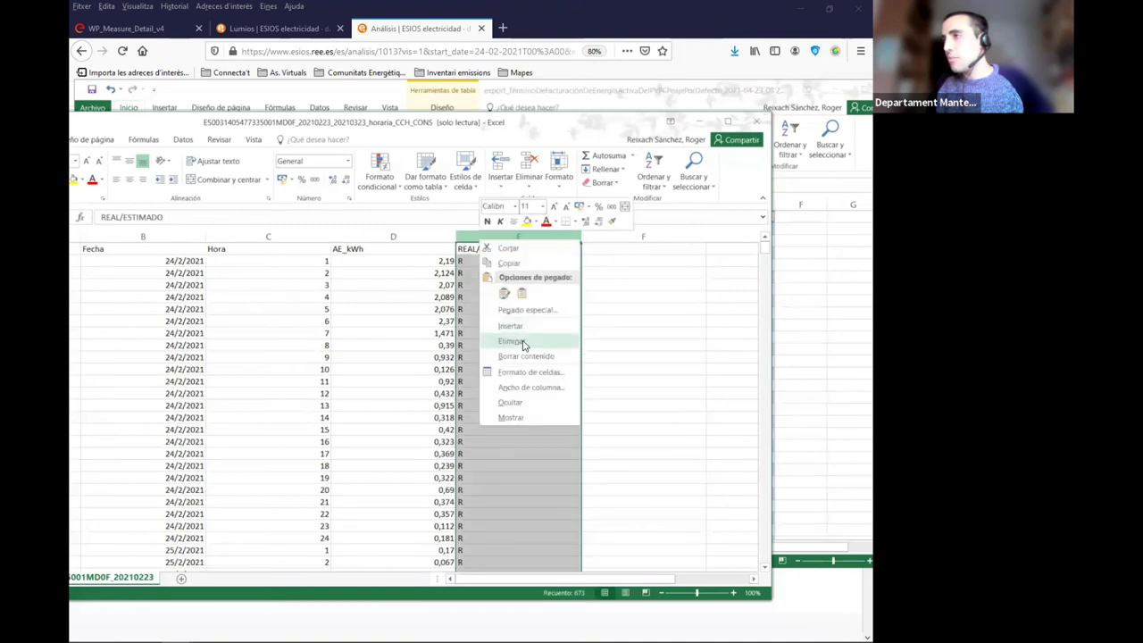
pyautogui.click(516, 342)
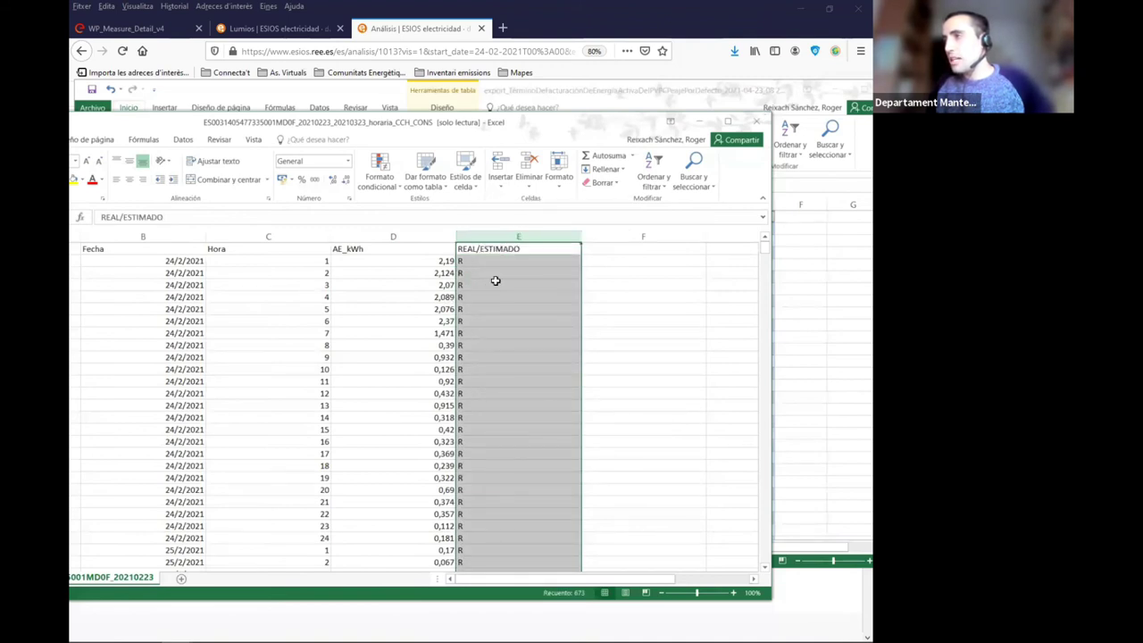
pyautogui.scroll(-3, 505, 375)
pyautogui.click(509, 380)
pyautogui.hotkey('ctrl', 'Up')
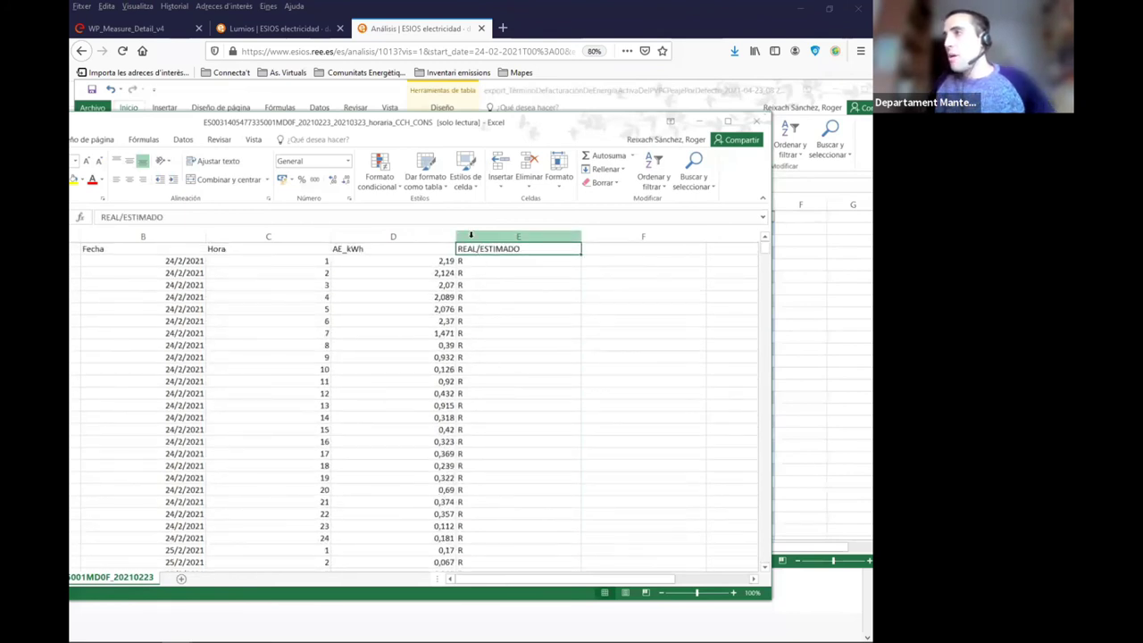
pyautogui.rightClick(477, 236)
pyautogui.click(512, 344)
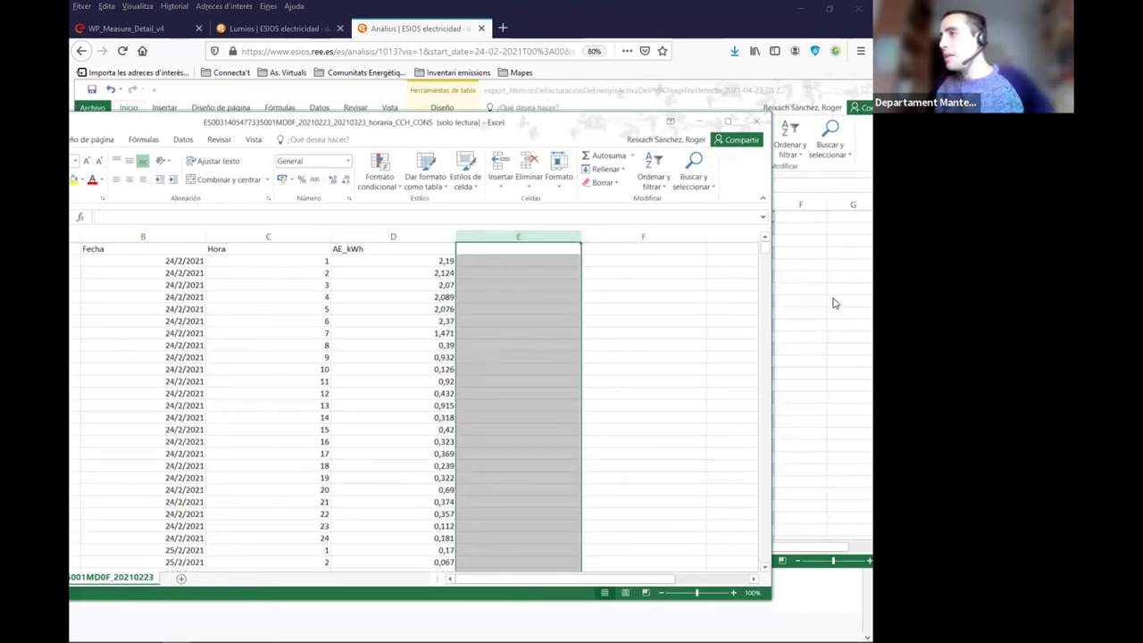
# Switch back to the price workbook and copy the filtered Preu (€/kWh) column including its header
pyautogui.hotkey('alt', 'Tab')
pyautogui.click(605, 217)
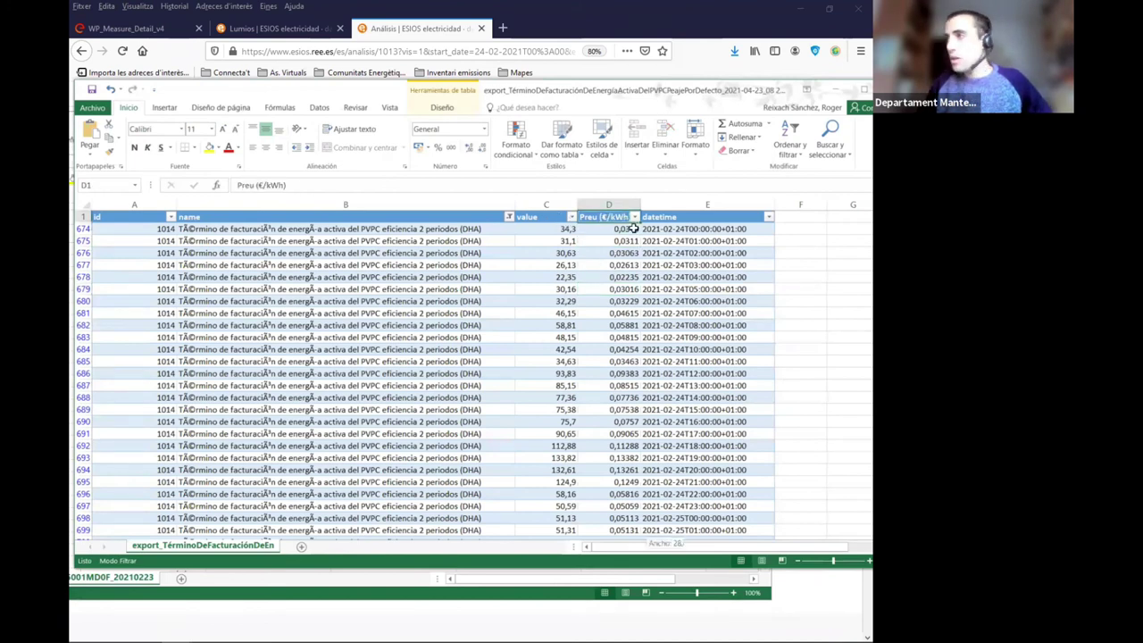
pyautogui.hotkey('ctrl', 'shift', 'Down')
pyautogui.scroll(-1, 620, 394)
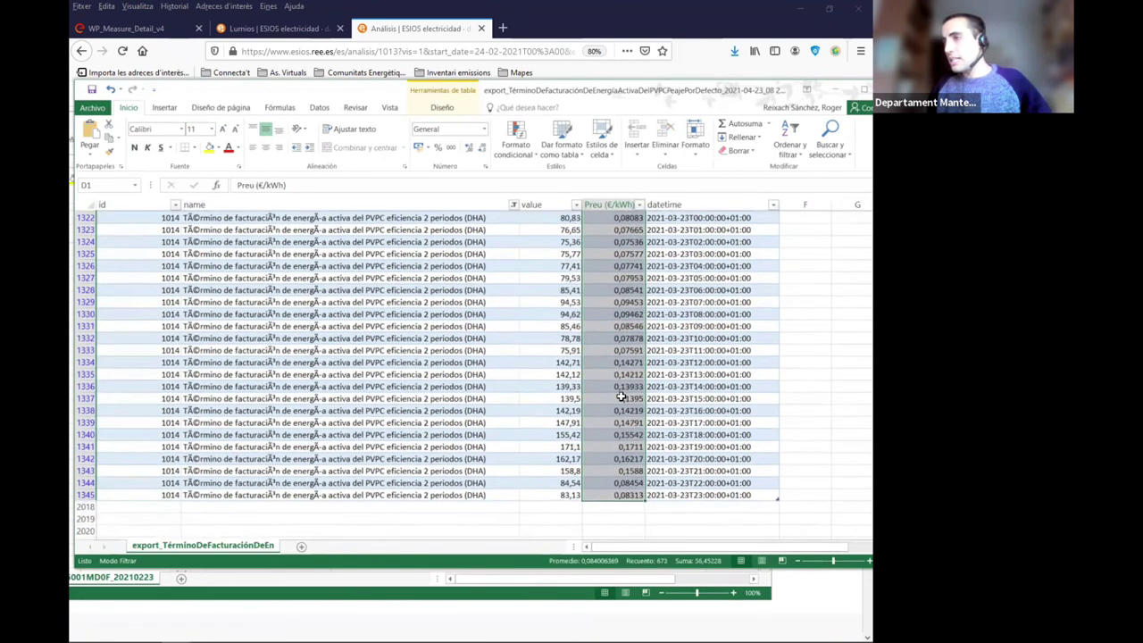
pyautogui.hotkey('ctrl', 'c')
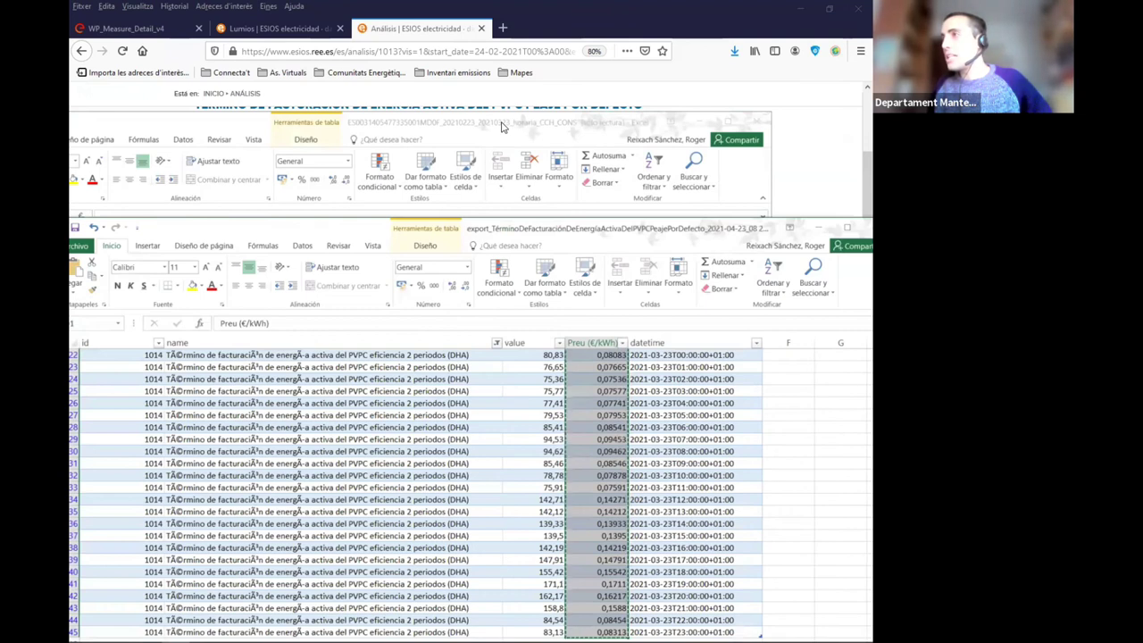
# Paste the copied prices into the consumption workbook from cell E1, beside AE_kWh, and check their alignment at the last row
pyautogui.click(502, 127)
pyautogui.click(518, 237)
pyautogui.click(538, 299)
pyautogui.click(514, 248)
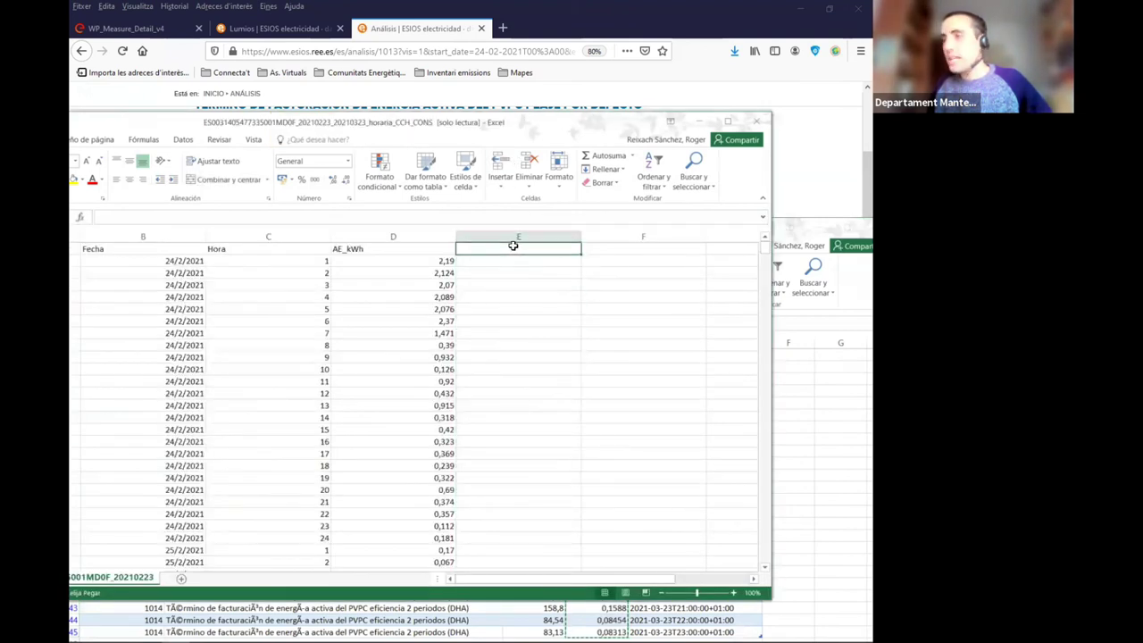
pyautogui.hotkey('ctrl', 'v')
pyautogui.click(541, 296)
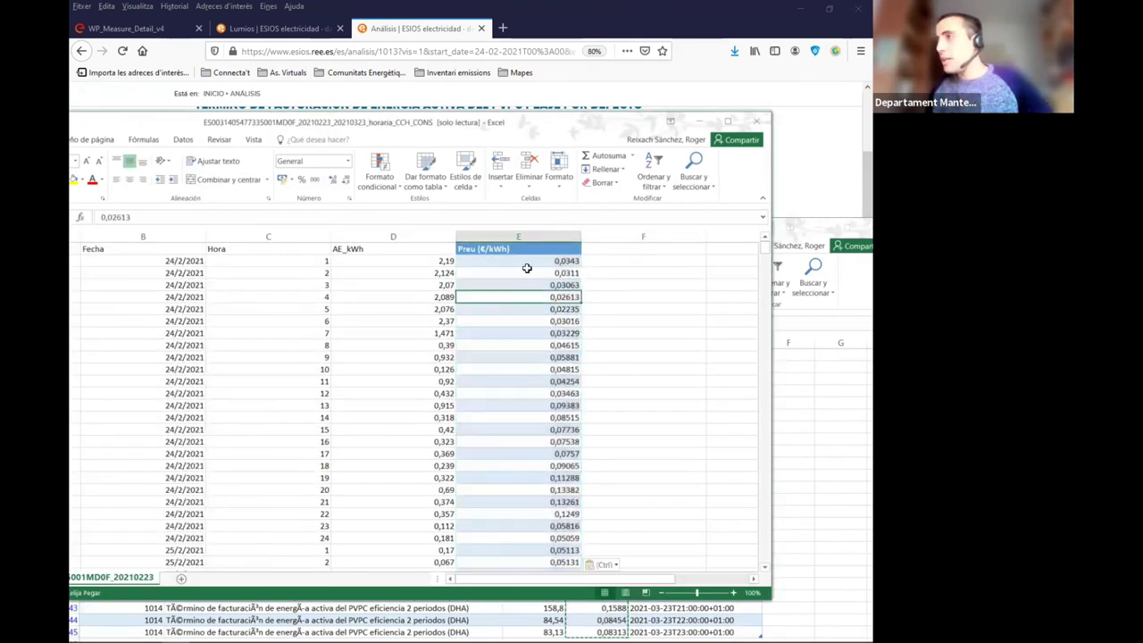
pyautogui.hotkey('ctrl', 'Down')
pyautogui.scroll(-2, 529, 265)
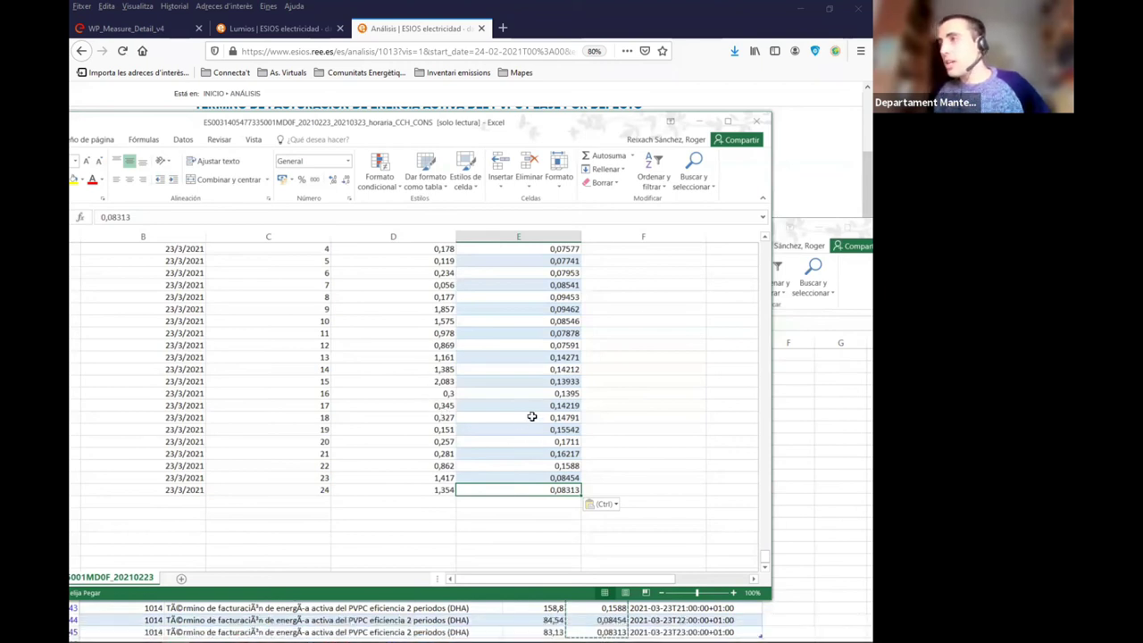
# Review the pasted prices from the last row up to the header row and select the empty cell F1
pyautogui.press('Up')
pyautogui.press('Up')
pyautogui.press('Up')
pyautogui.press('Up')
pyautogui.press('Up')
pyautogui.press('Up')
pyautogui.press('Up')
pyautogui.press('Up')
pyautogui.press('Up')
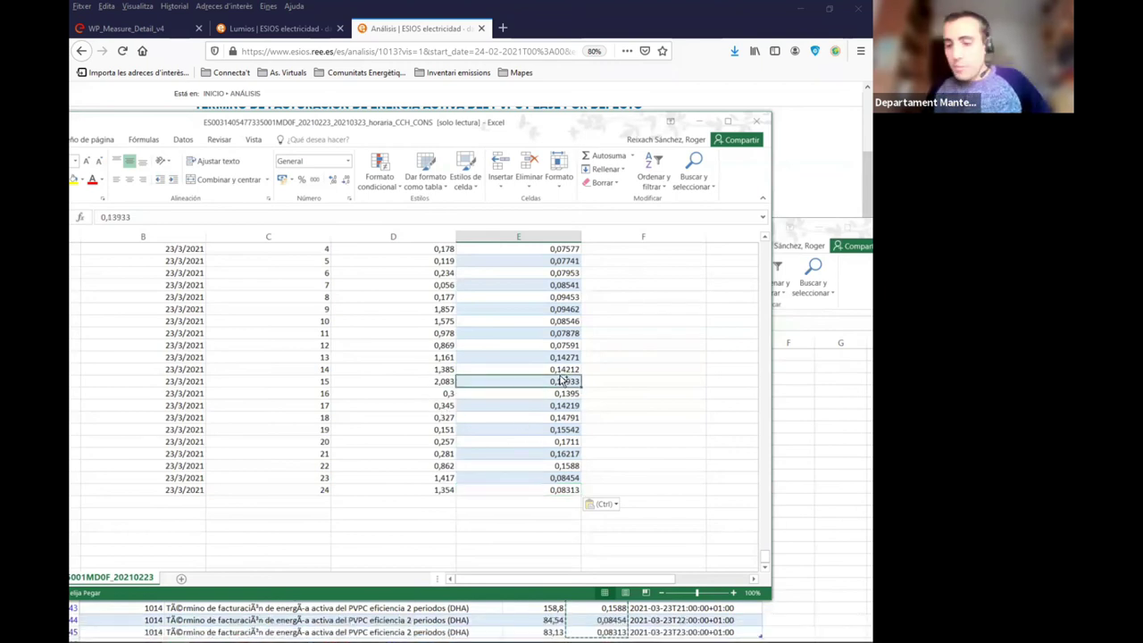
pyautogui.hotkey('ctrl', 'Up')
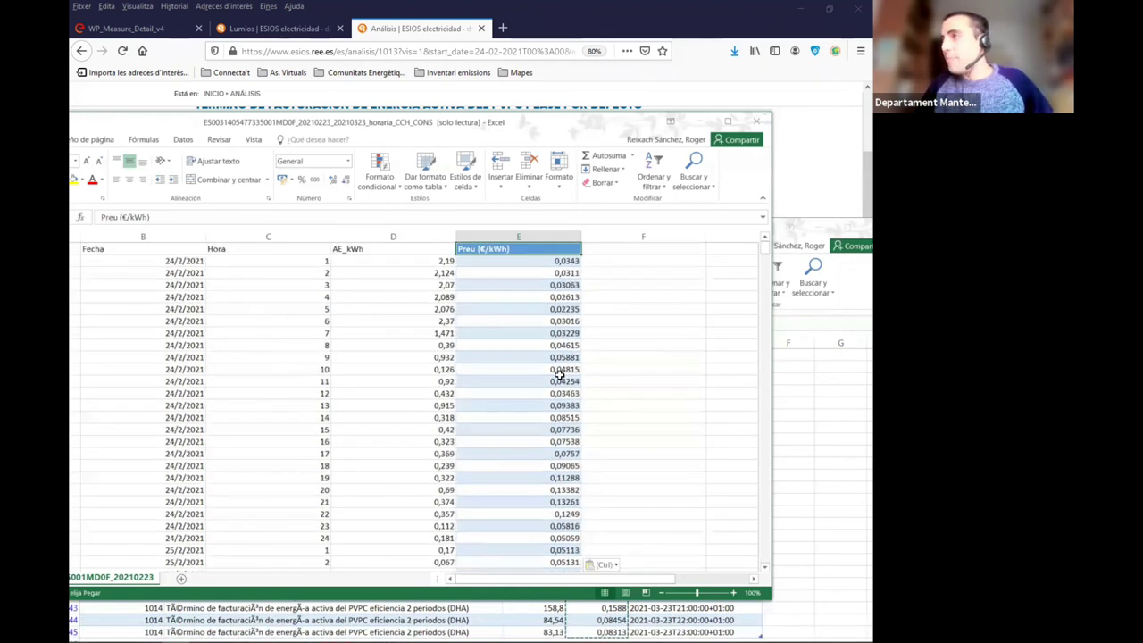
pyautogui.click(595, 250)
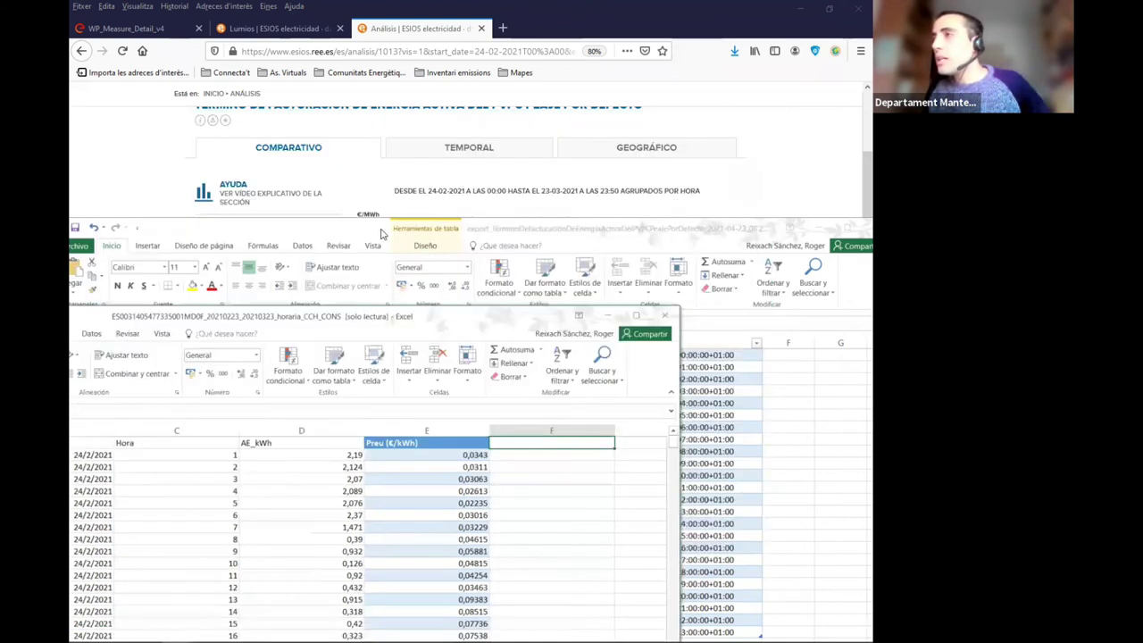
# Switch to the price workbook and examine its datetime column from the final day up to the first row
pyautogui.click(351, 231)
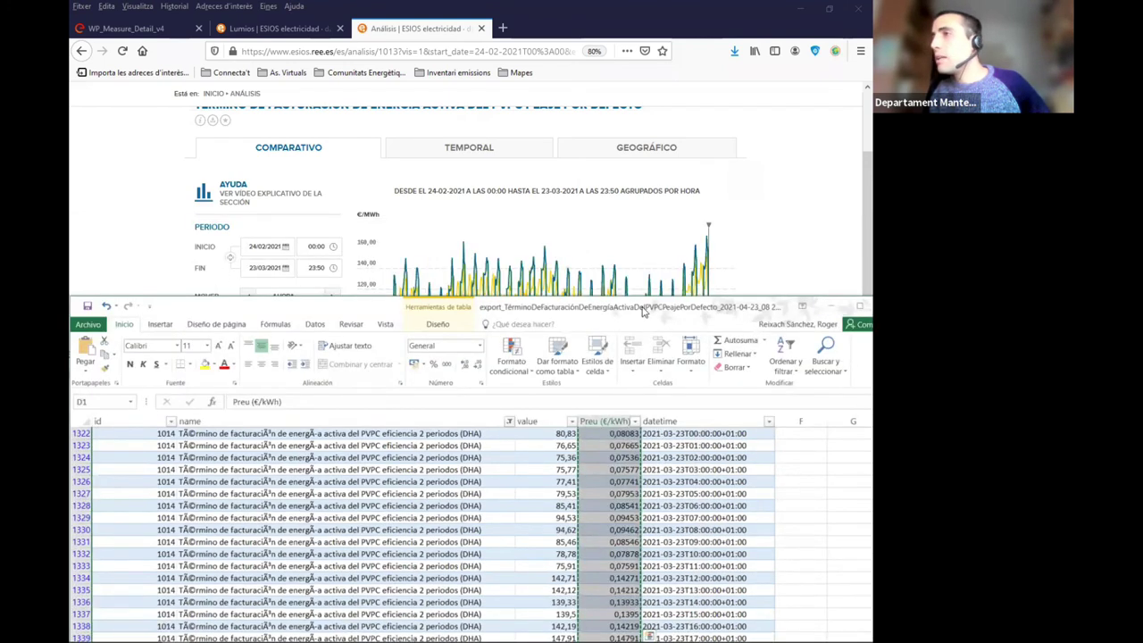
pyautogui.moveTo(708, 302); pyautogui.dragTo(578, 221)
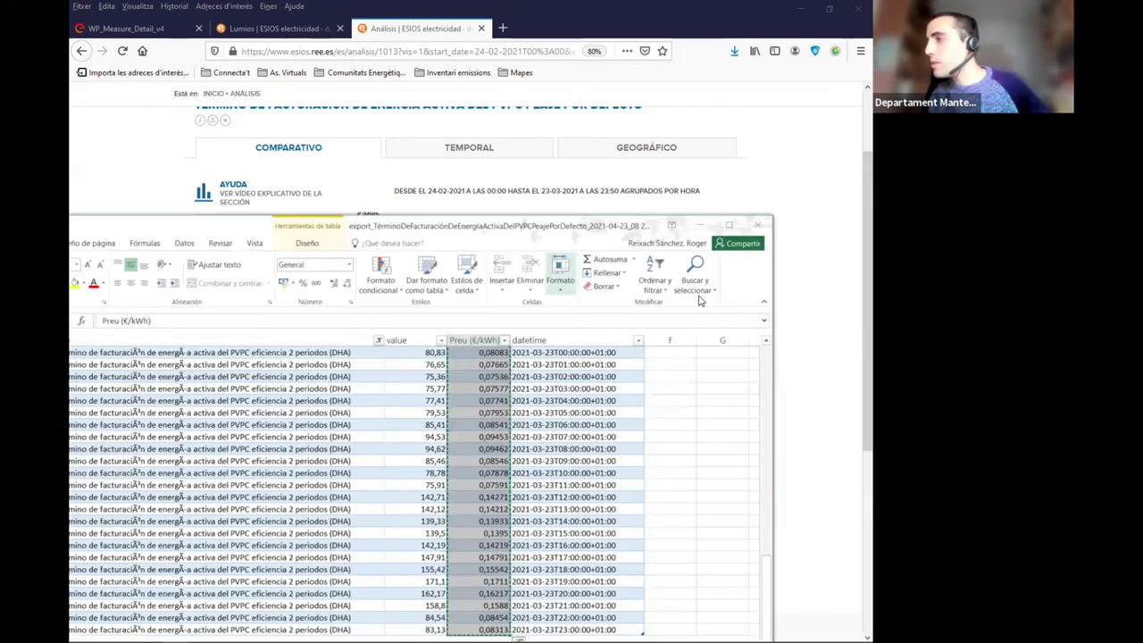
pyautogui.click(565, 416)
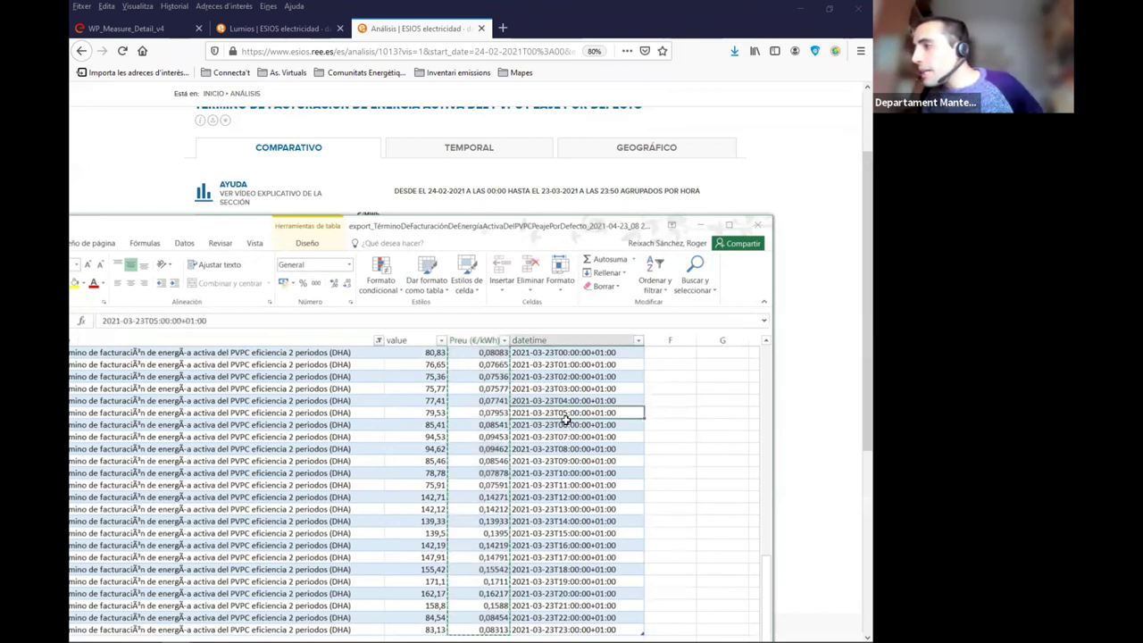
pyautogui.click(563, 424)
pyautogui.press('pageup')
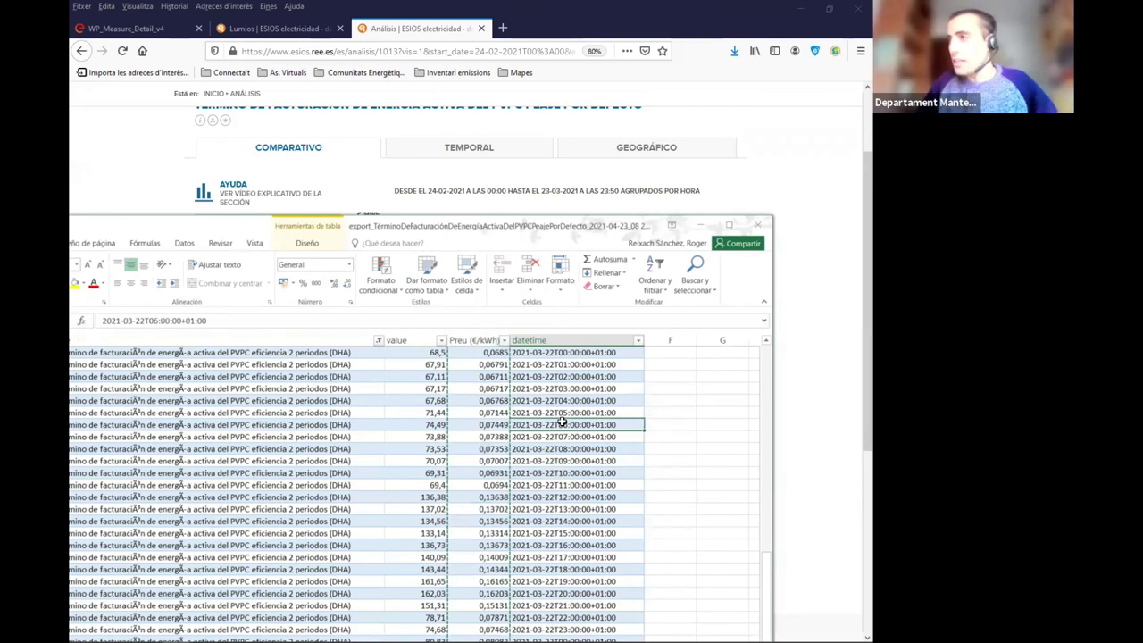
pyautogui.hotkey('ctrl', 'Up')
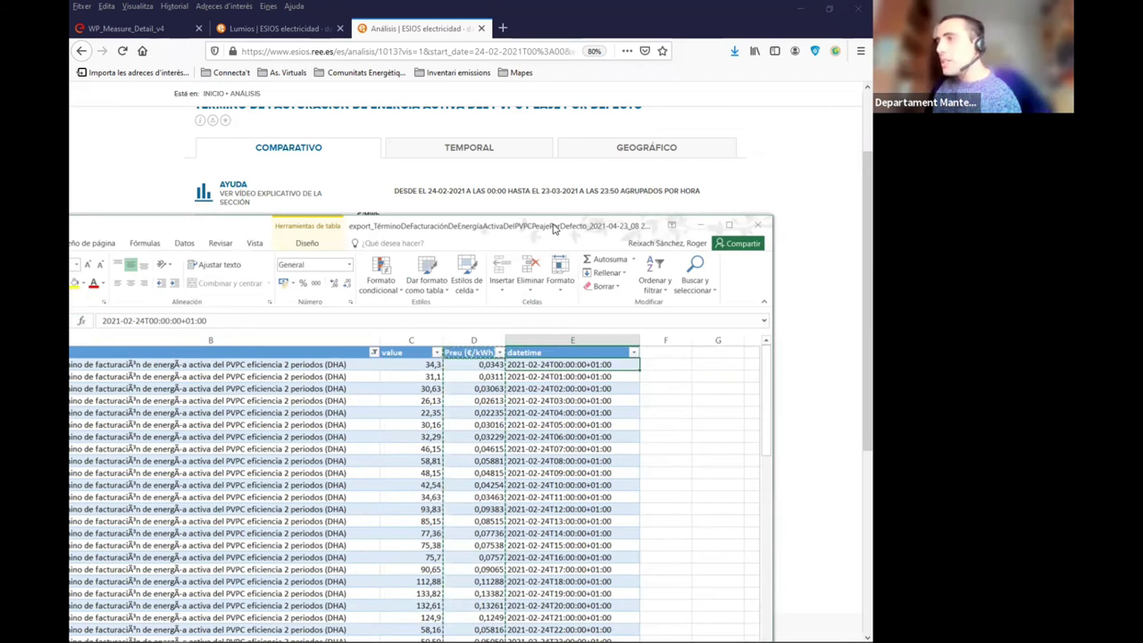
pyautogui.moveTo(640, 110); pyautogui.dragTo(635, 116)
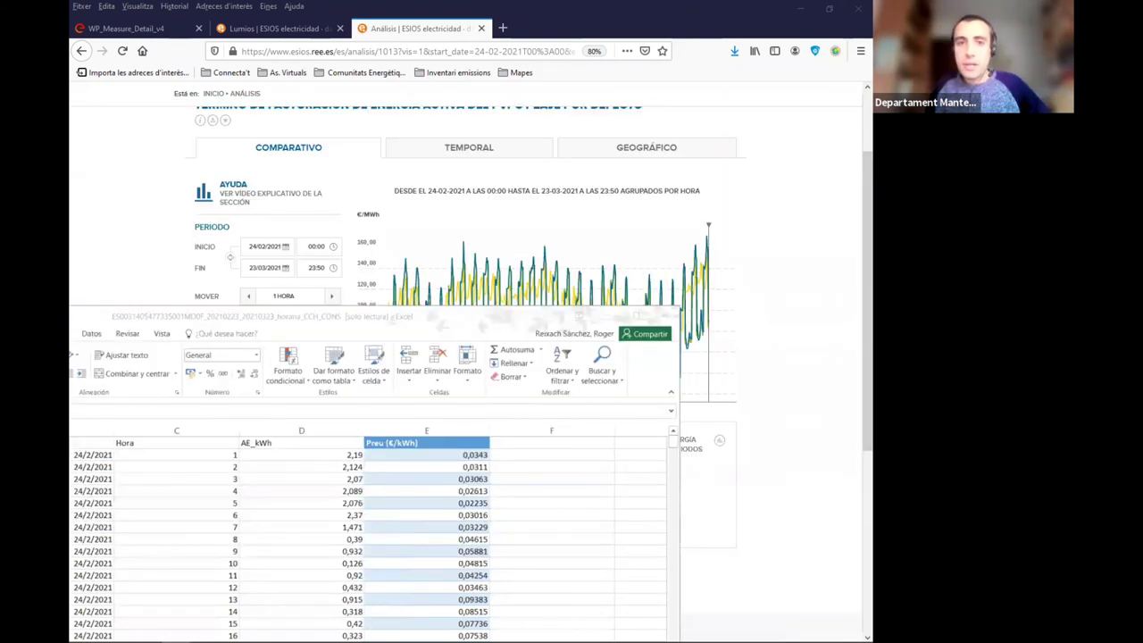
# Return to the consumption workbook and enter the header Cost energia (€) in cell F1
pyautogui.click(551, 443)
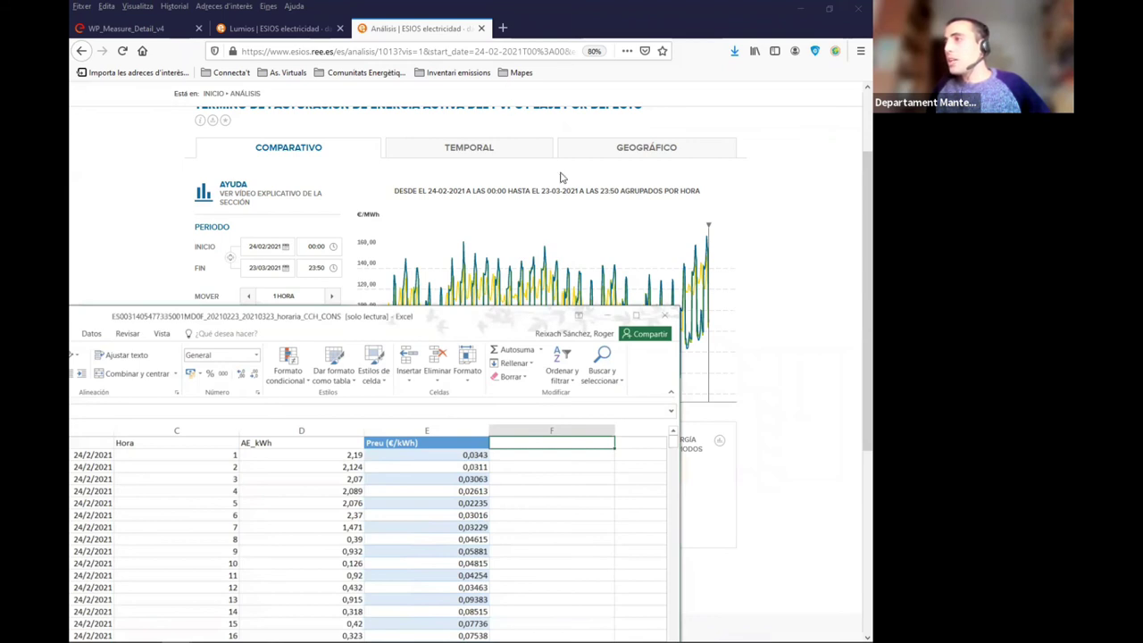
pyautogui.click(683, 274)
pyautogui.click(648, 202)
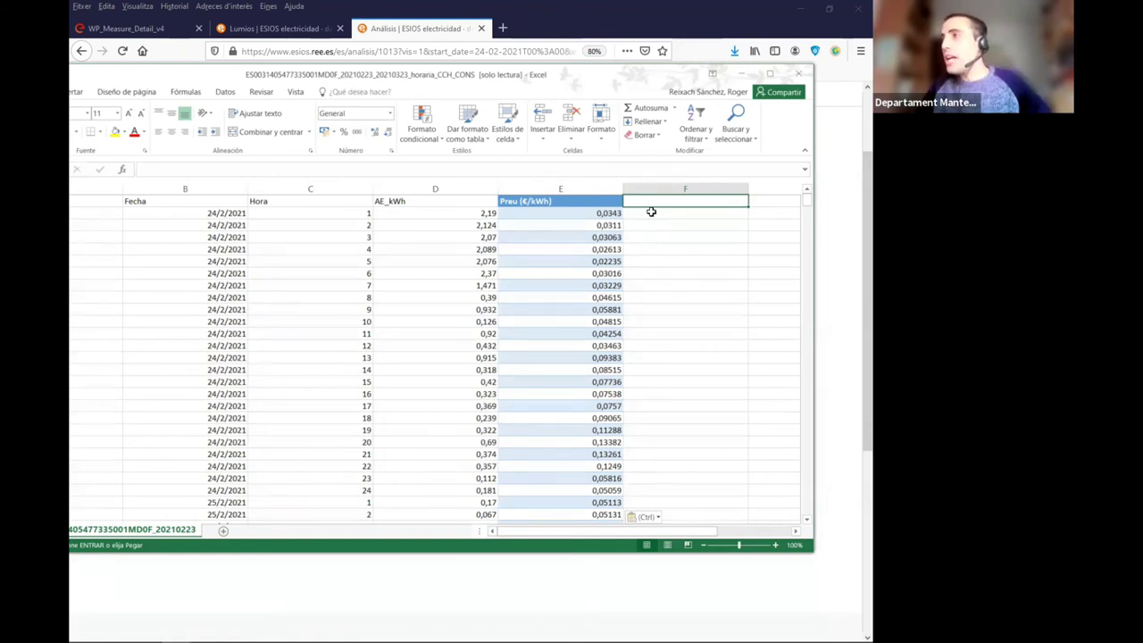
pyautogui.write('Co')
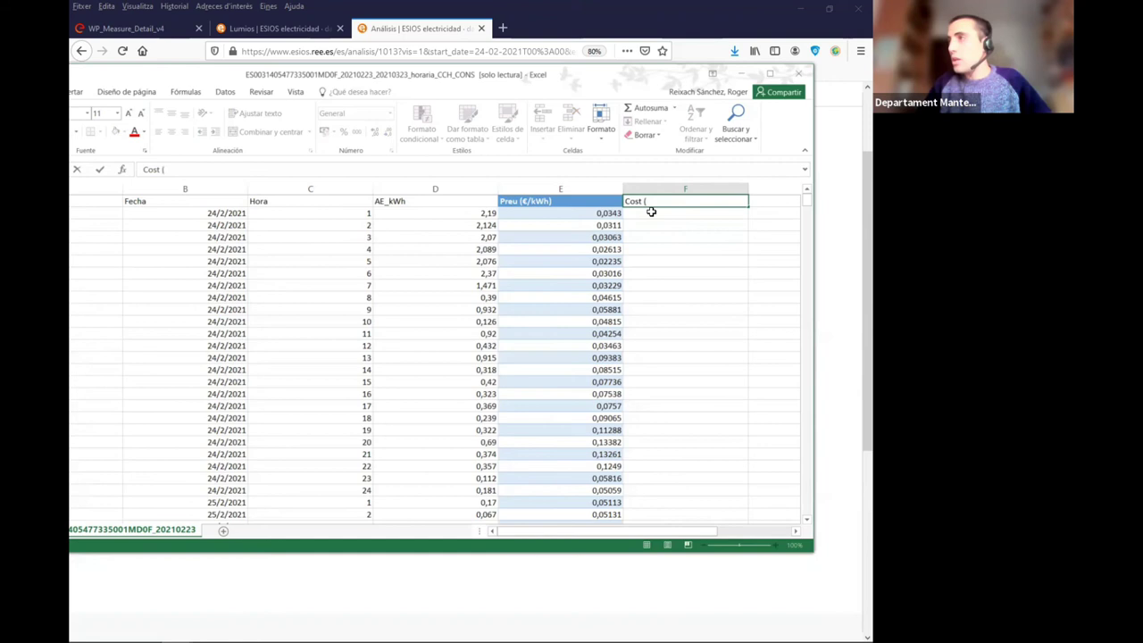
pyautogui.write('st energia')
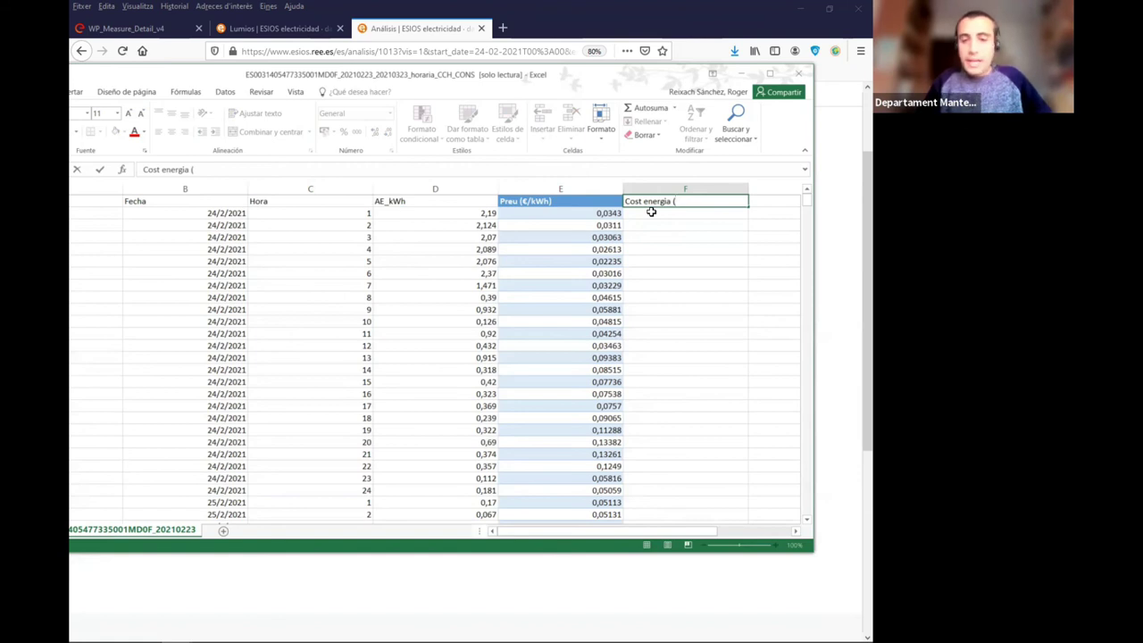
pyautogui.write('(€)')
pyautogui.press('Return')
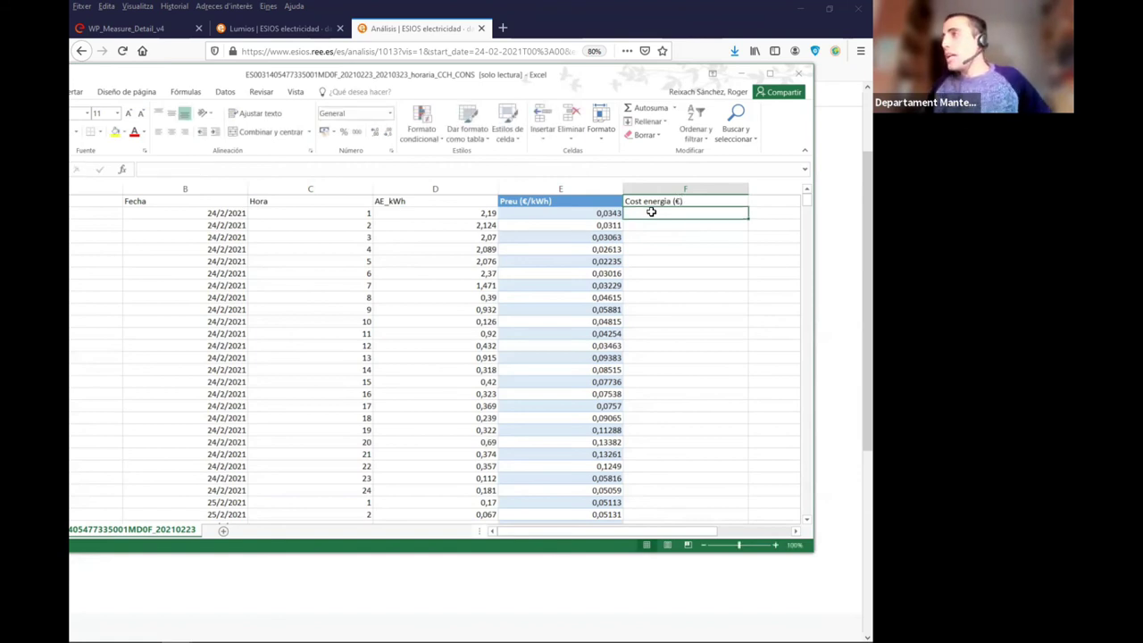
# Rename the AE_kWh header in column D to Energia elèctrica (kWh)
pyautogui.click(480, 216)
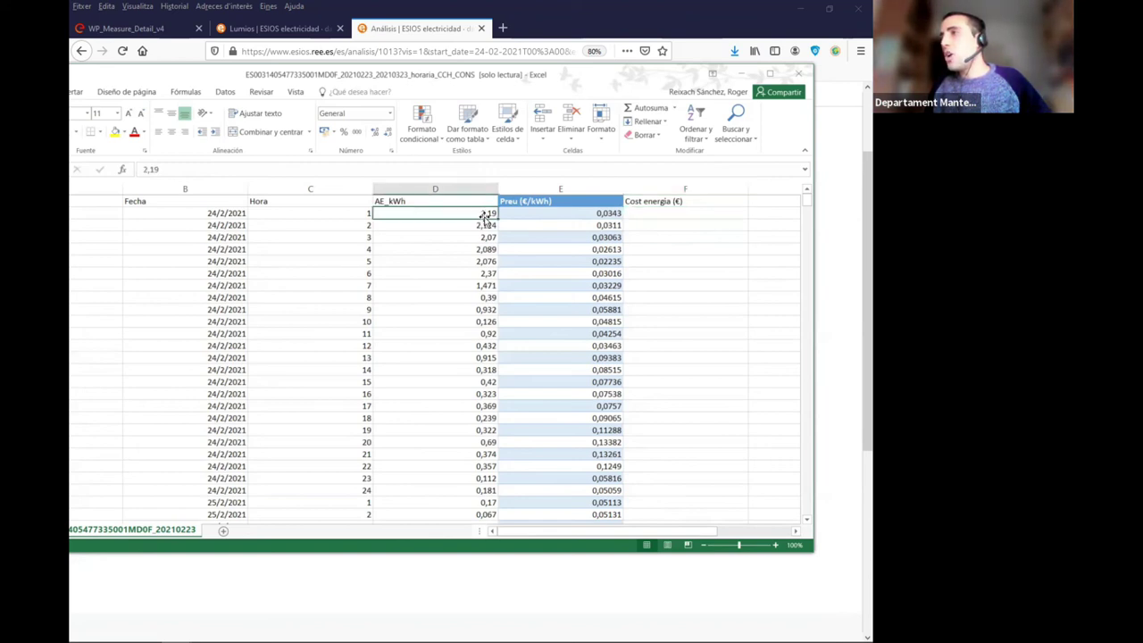
pyautogui.click(554, 215)
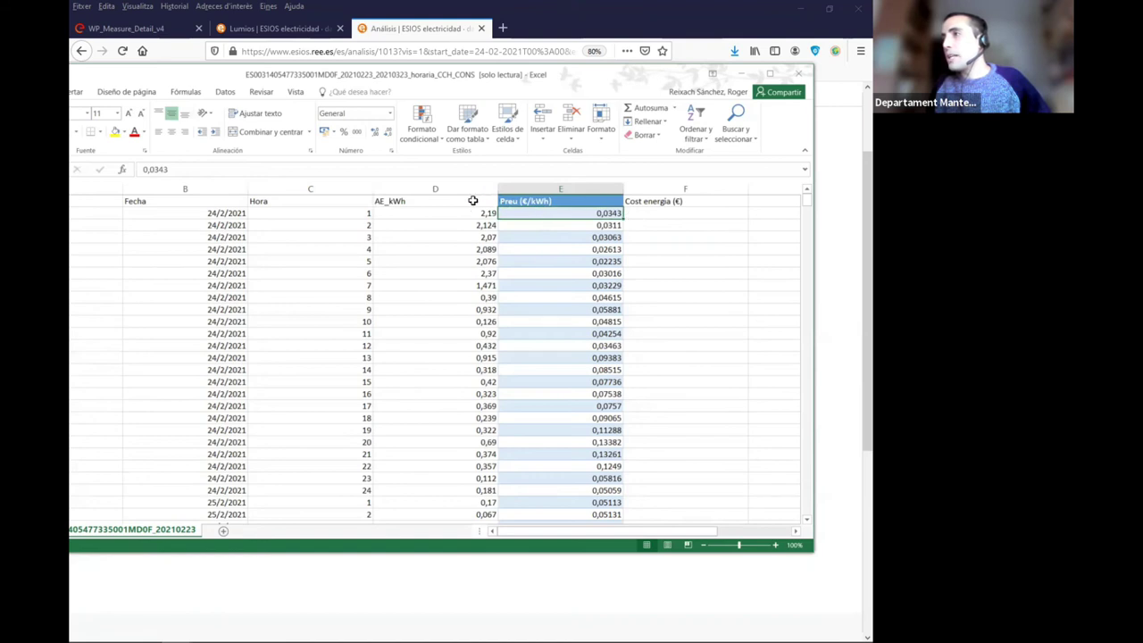
pyautogui.doubleClick(461, 201)
pyautogui.click(389, 201)
pyautogui.write('(')
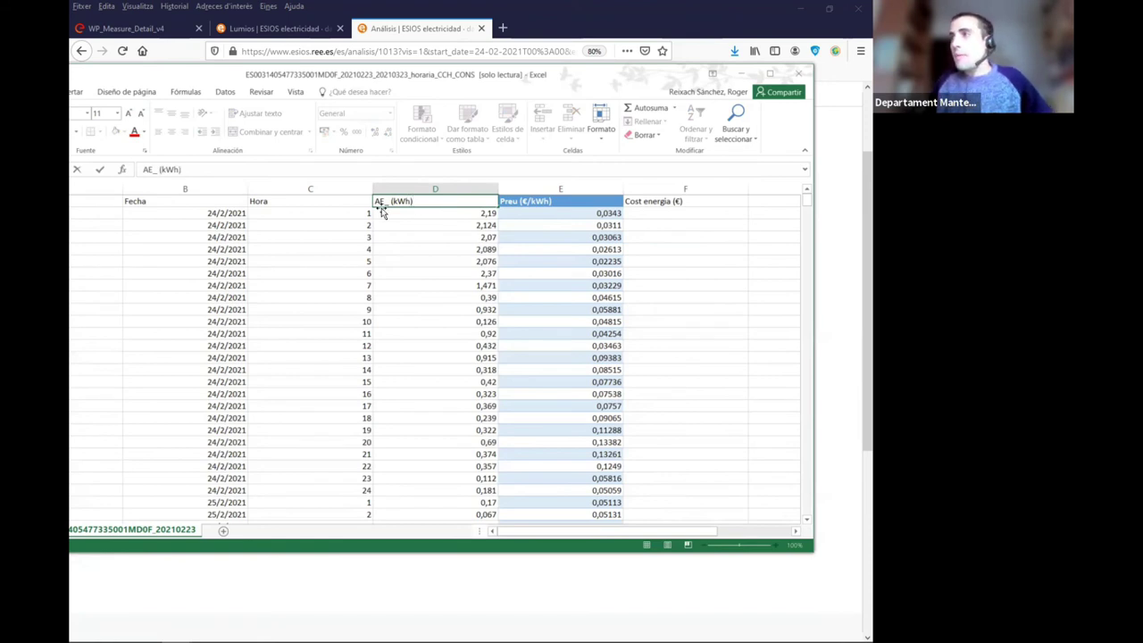
pyautogui.moveTo(389, 201); pyautogui.dragTo(374, 202)
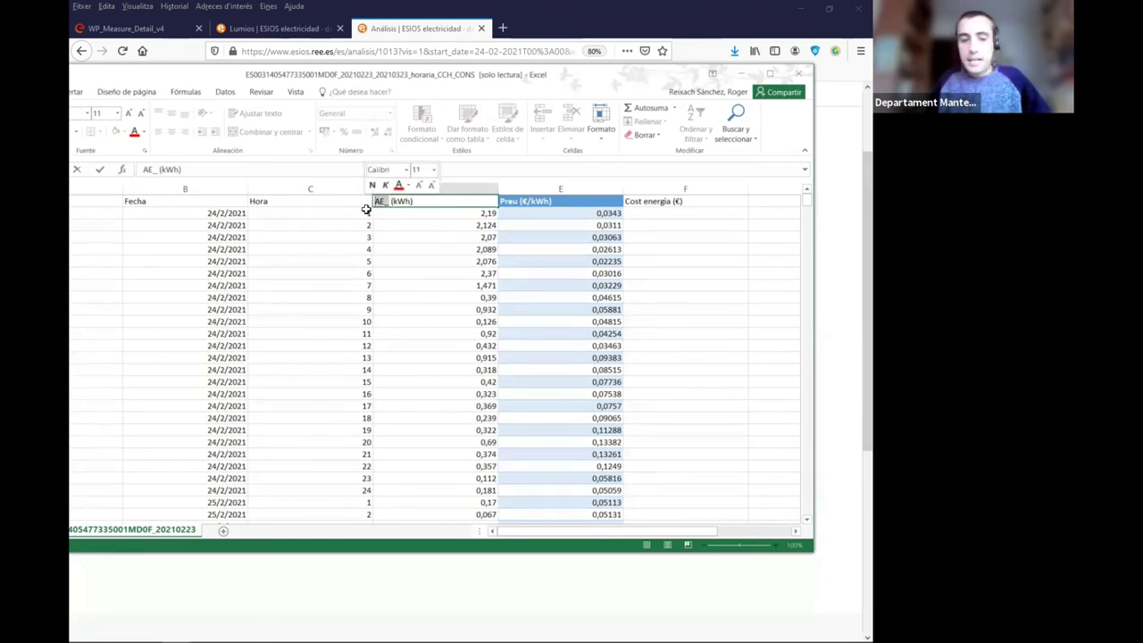
pyautogui.write('E')
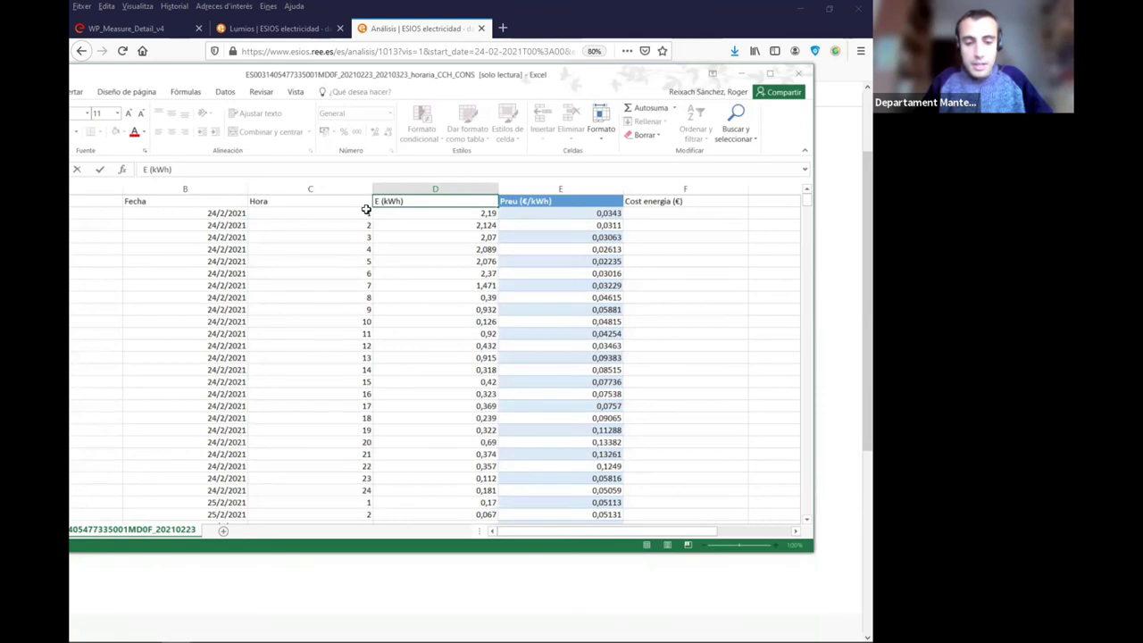
pyautogui.write('nergia')
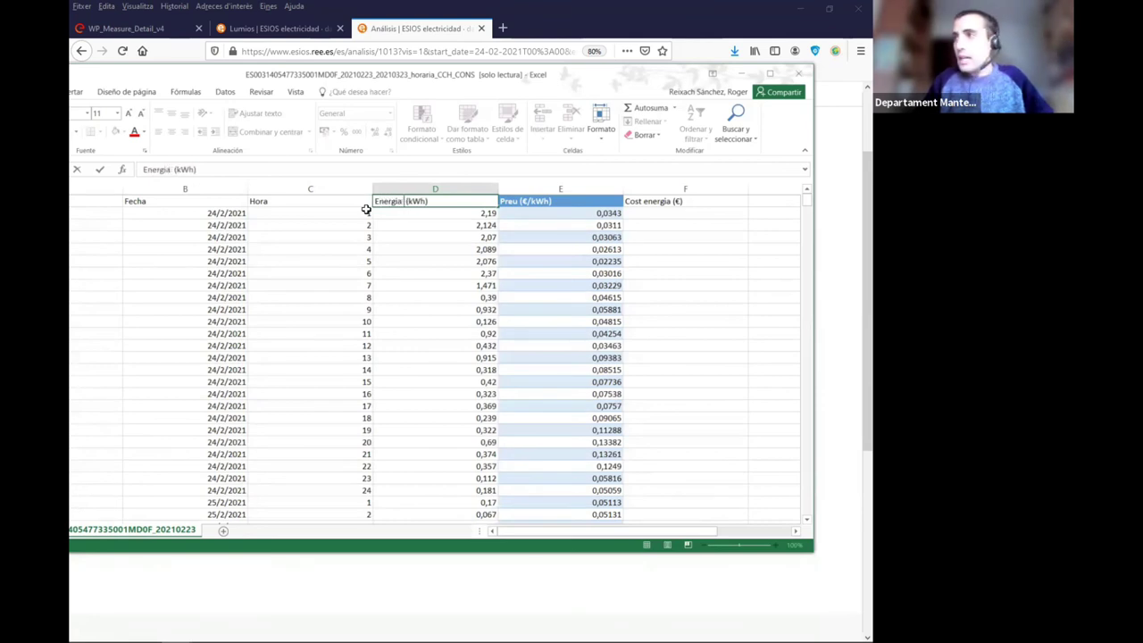
pyautogui.write(' e..')
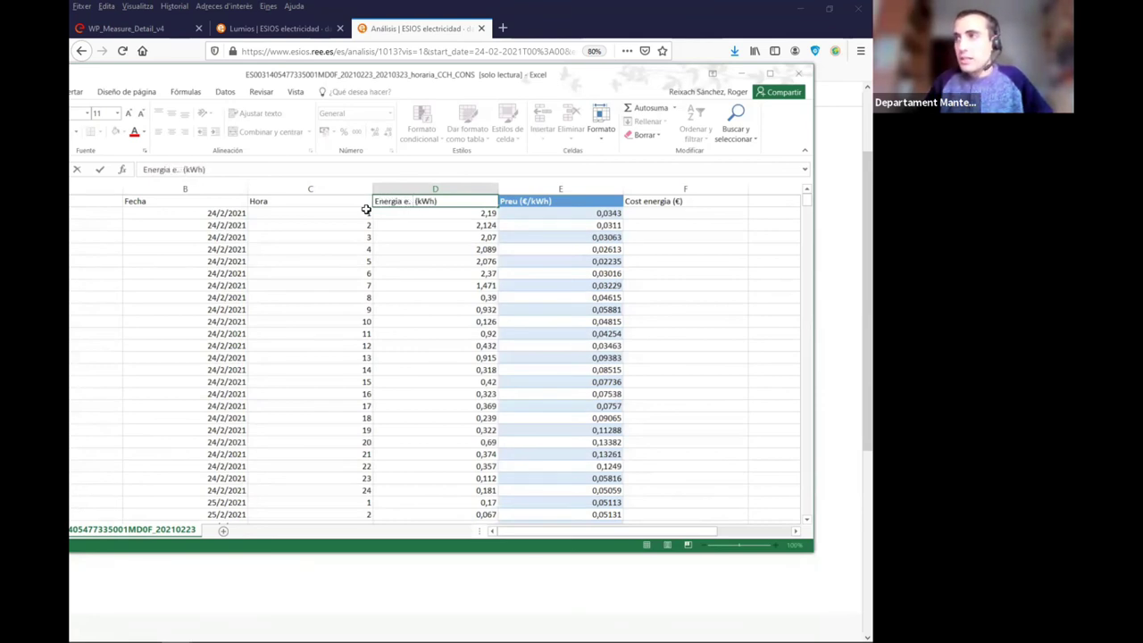
pyautogui.press('BackSpace')
pyautogui.write('lèctrica')
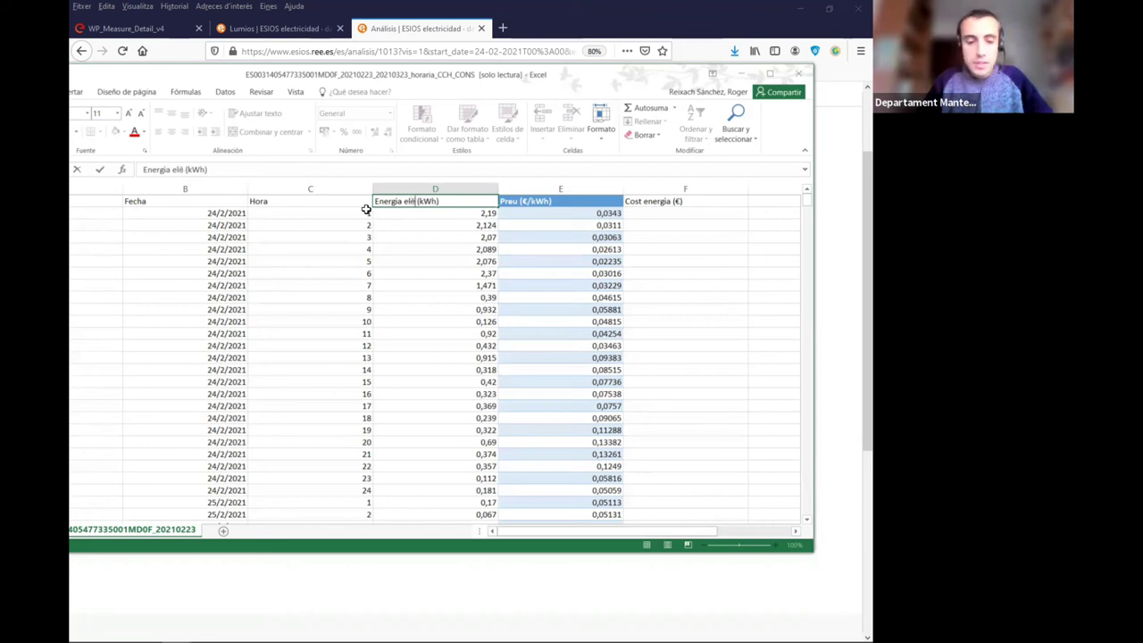
pyautogui.press('Return')
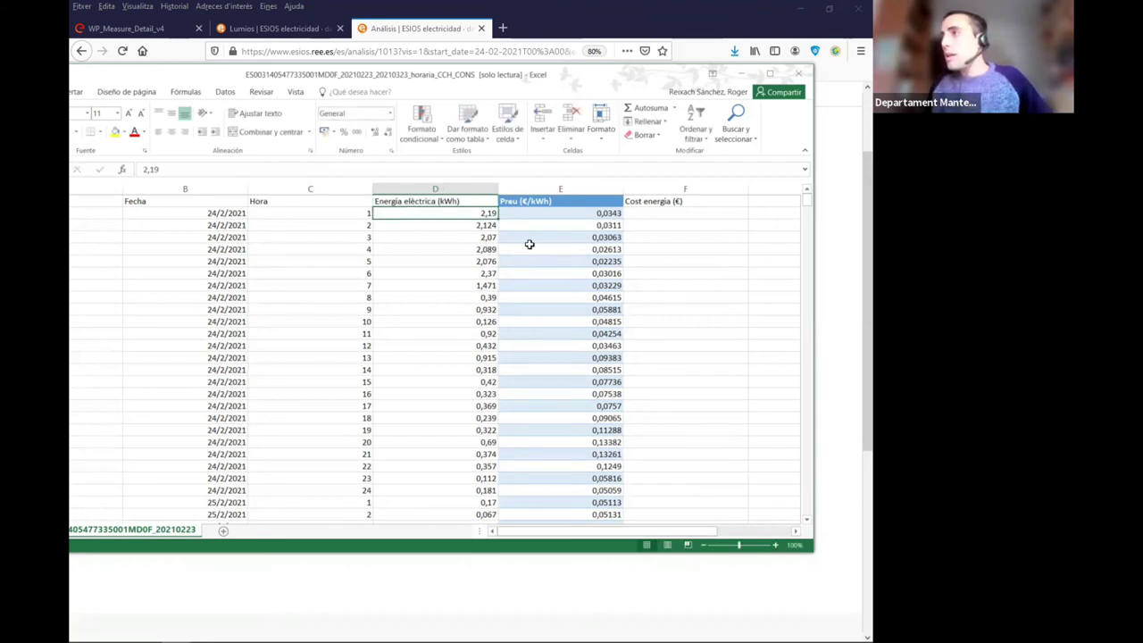
# Calculate the first hour's energy cost in F2 with the formula =D2*E2
pyautogui.click(636, 216)
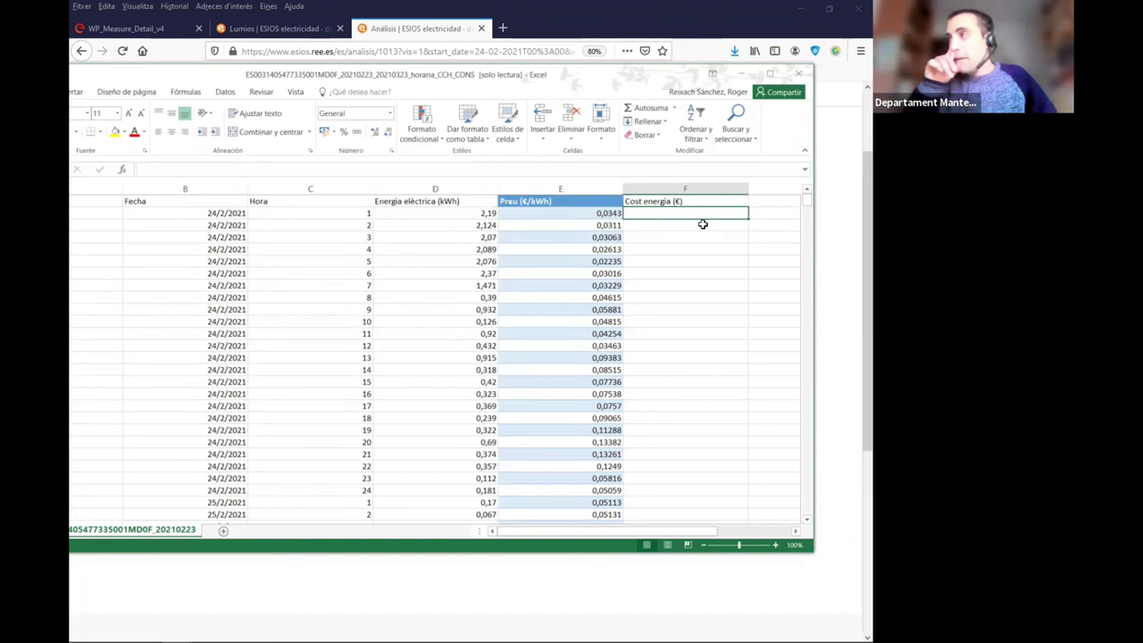
pyautogui.write('=')
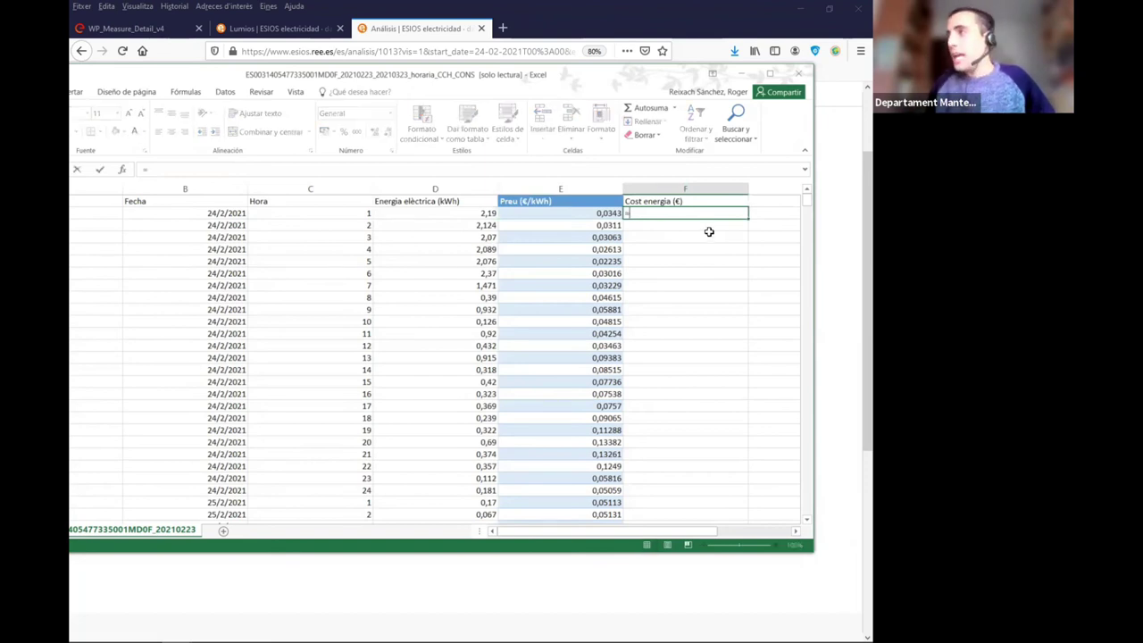
pyautogui.click(476, 211)
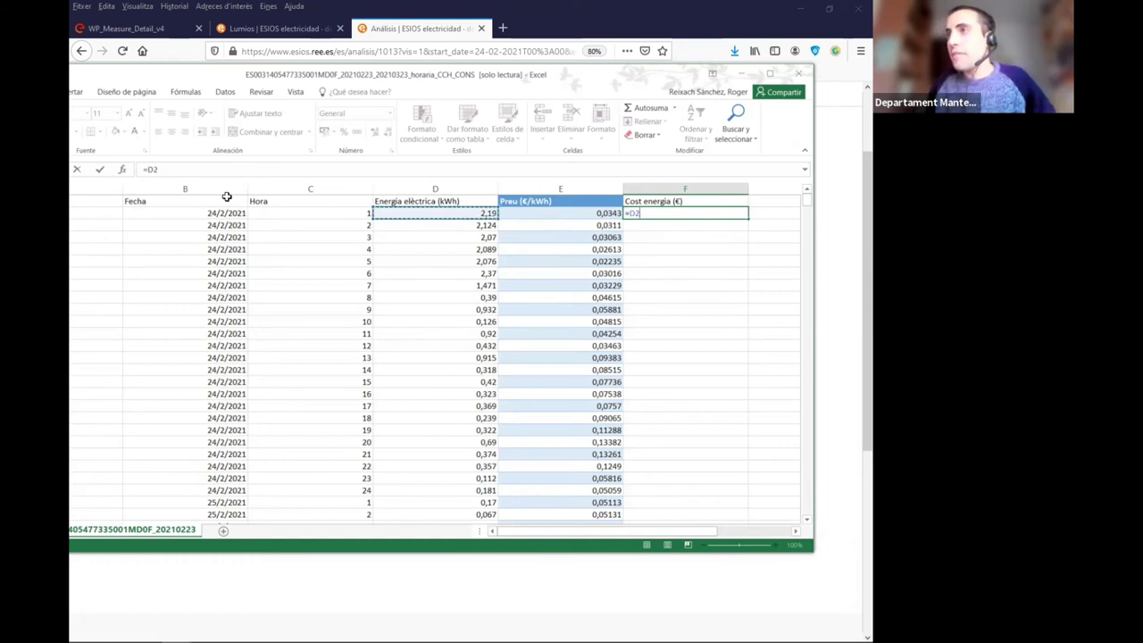
pyautogui.write('*')
pyautogui.click(566, 214)
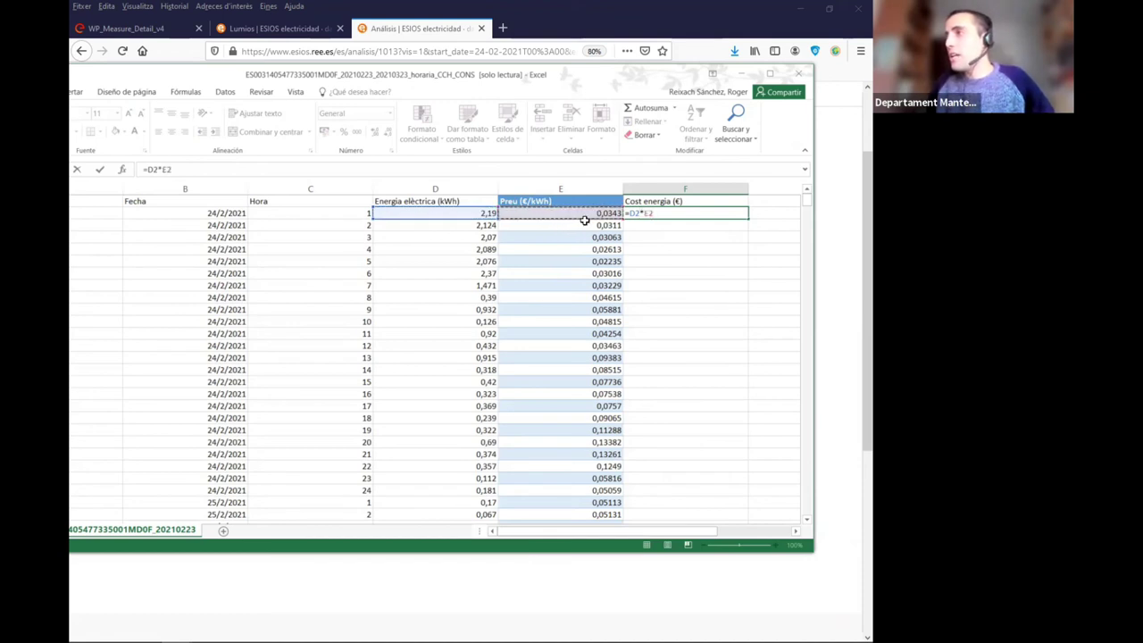
pyautogui.press('Return')
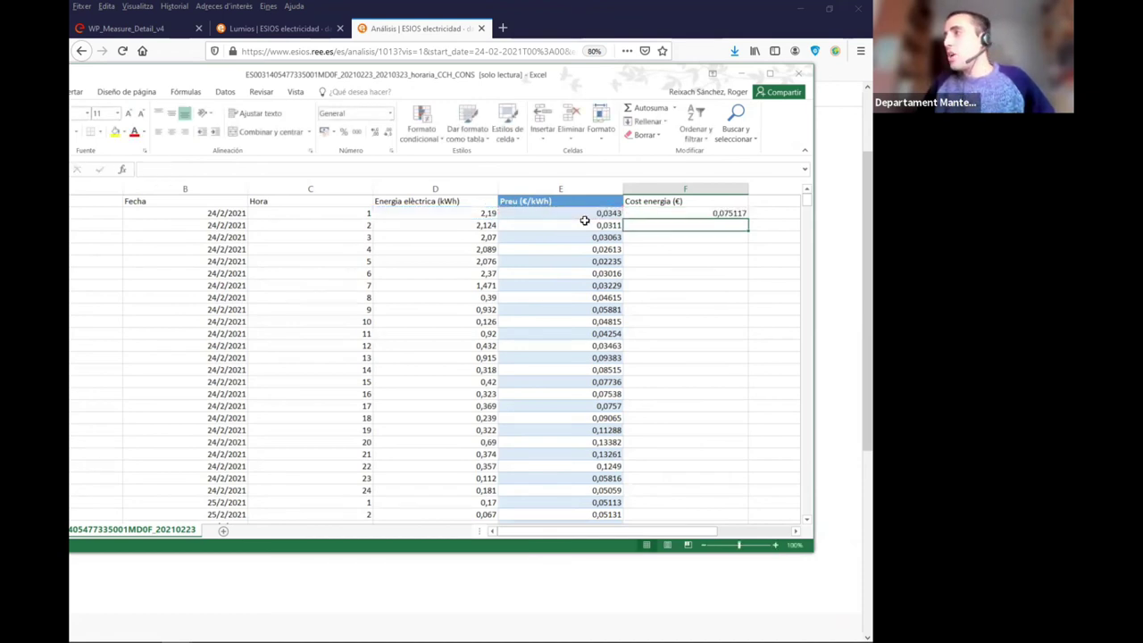
pyautogui.click(674, 214)
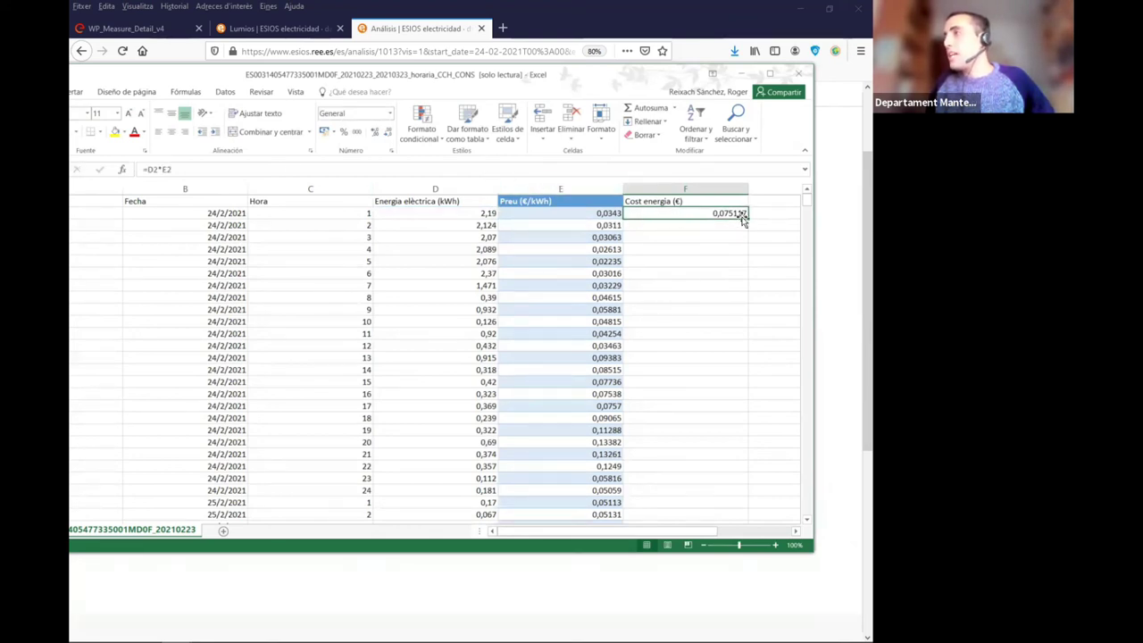
# Create a table with headers from the header row range A1:F1
pyautogui.click(708, 202)
pyautogui.hotkey('ctrl', 'shift', 'Left')
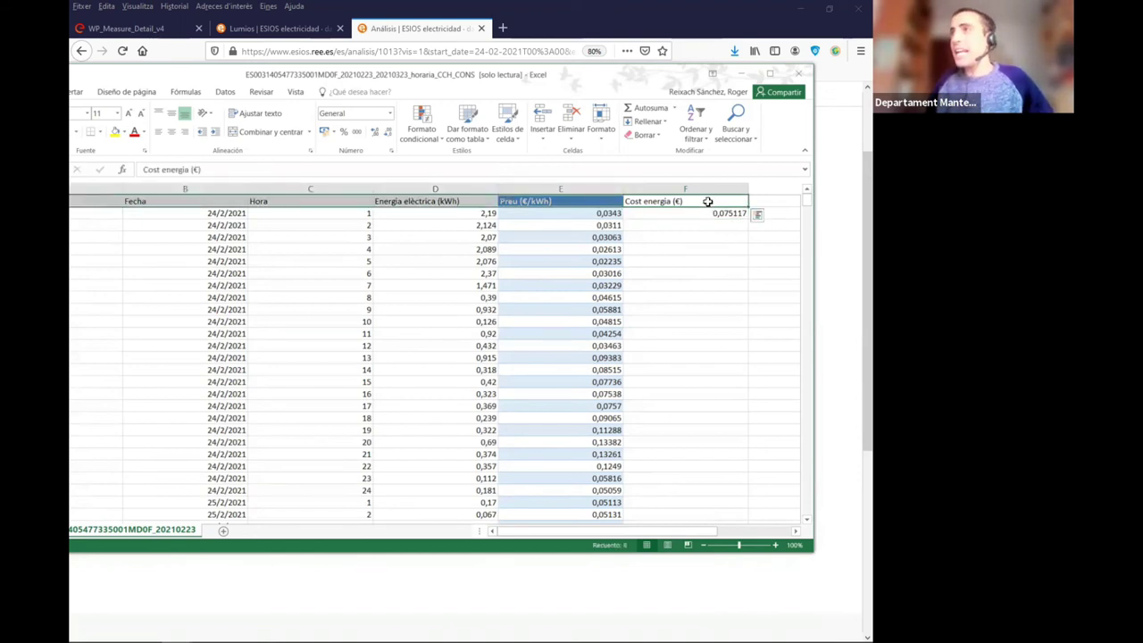
pyautogui.click(81, 93)
pyautogui.click(84, 124)
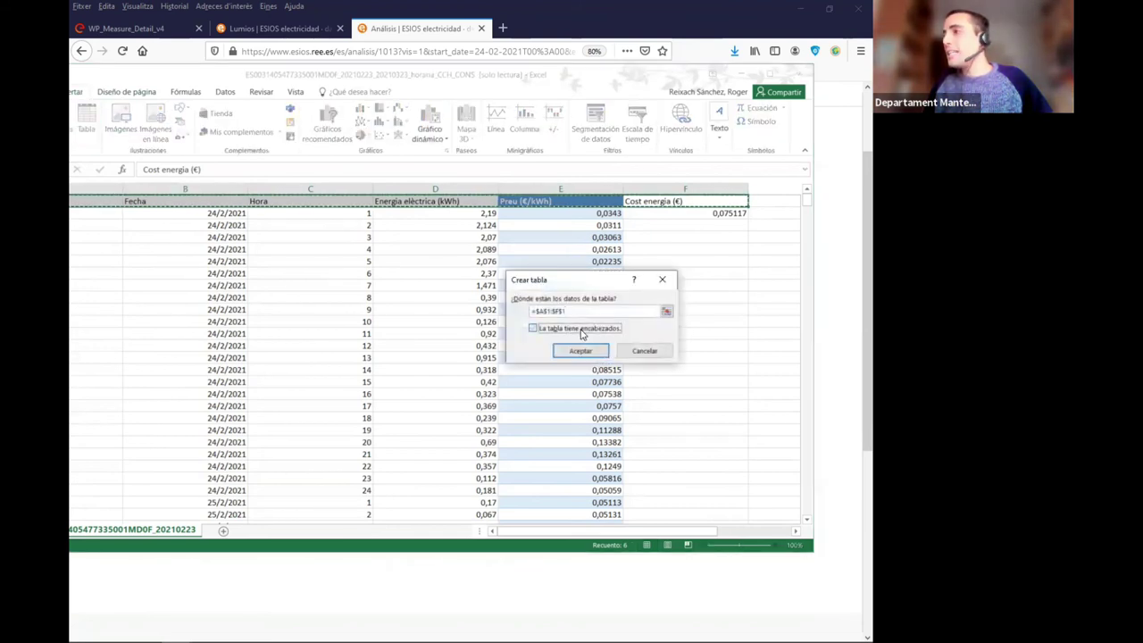
pyautogui.click(580, 350)
pyautogui.click(688, 261)
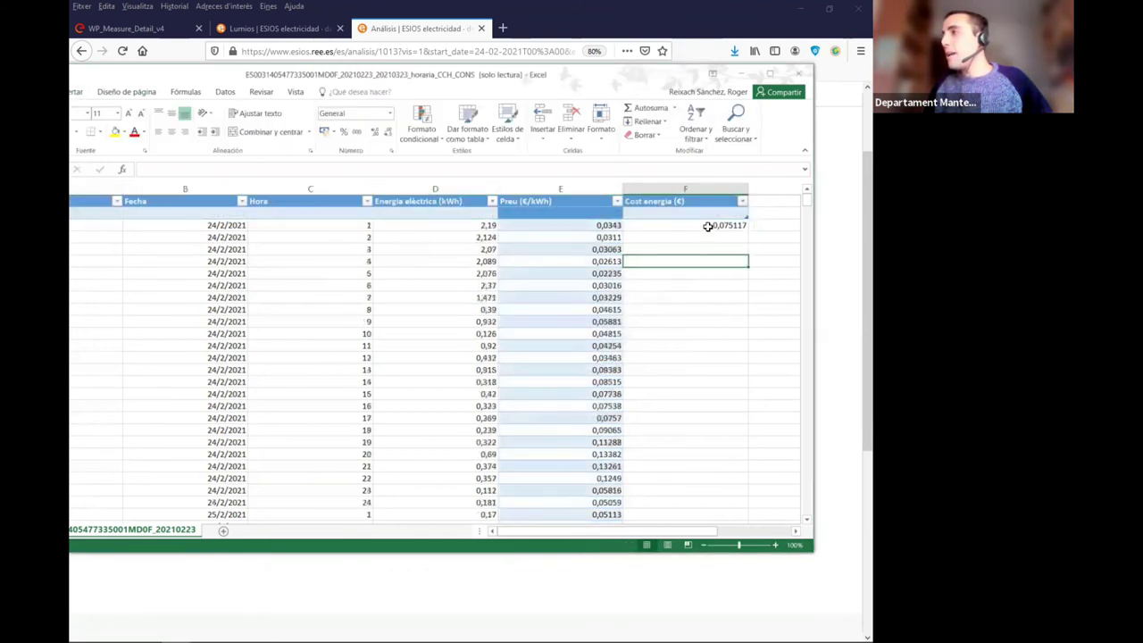
# Clear the browser window out of the way and reposition the consumption workbook so its first column is in view
pyautogui.doubleClick(625, 35)
pyautogui.moveTo(658, 31); pyautogui.dragTo(560, 30)
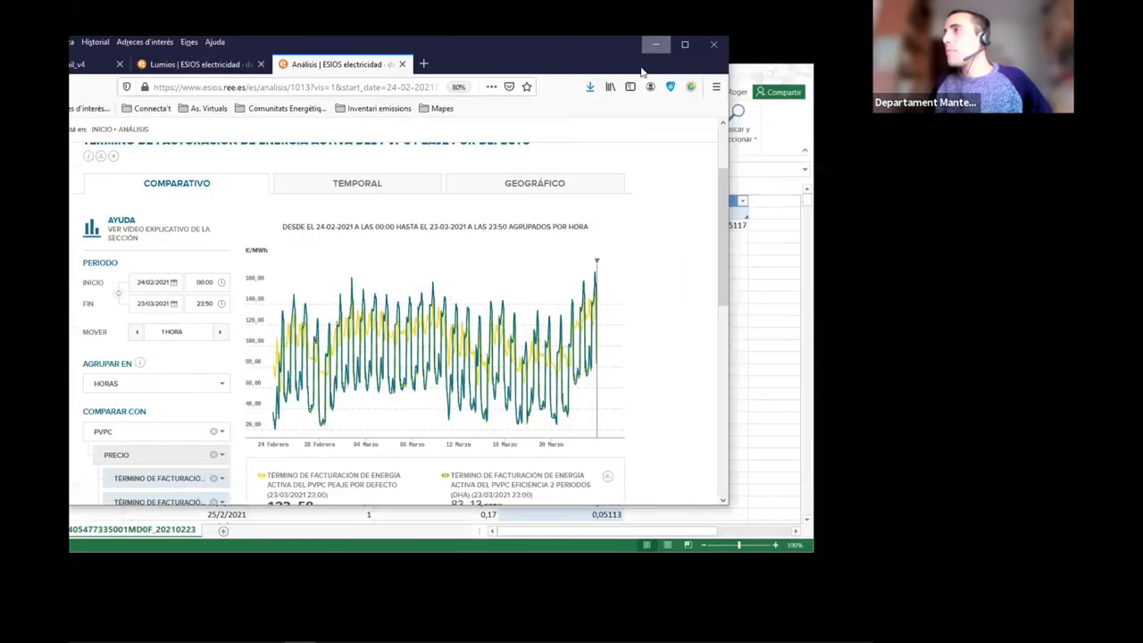
pyautogui.hotkey('alt', 'Tab')
pyautogui.click(592, 214)
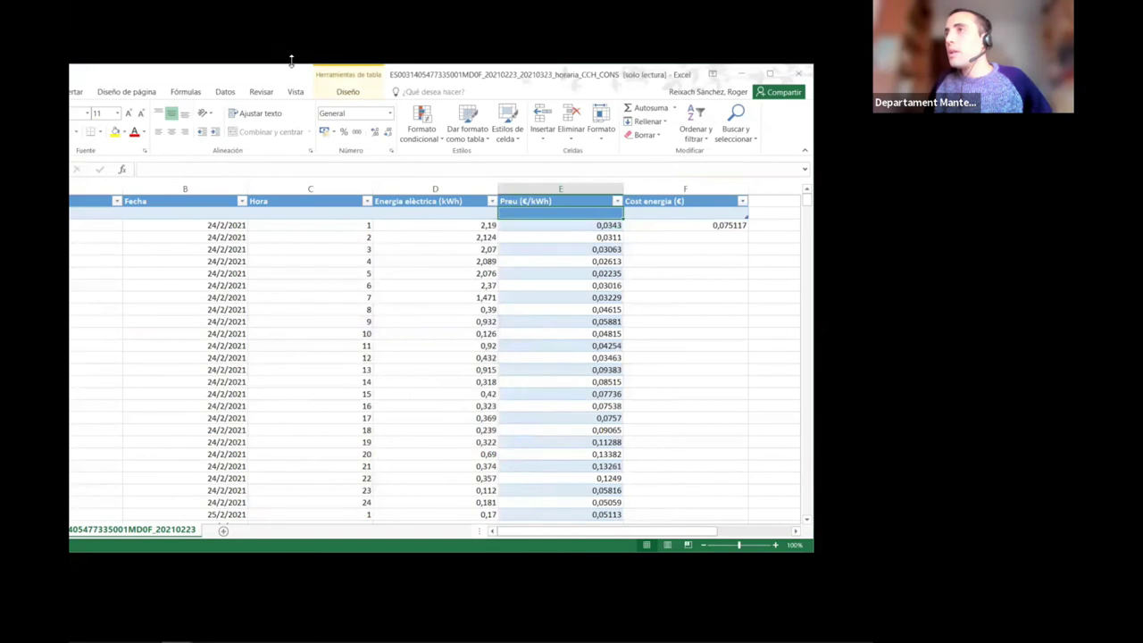
pyautogui.doubleClick(286, 70)
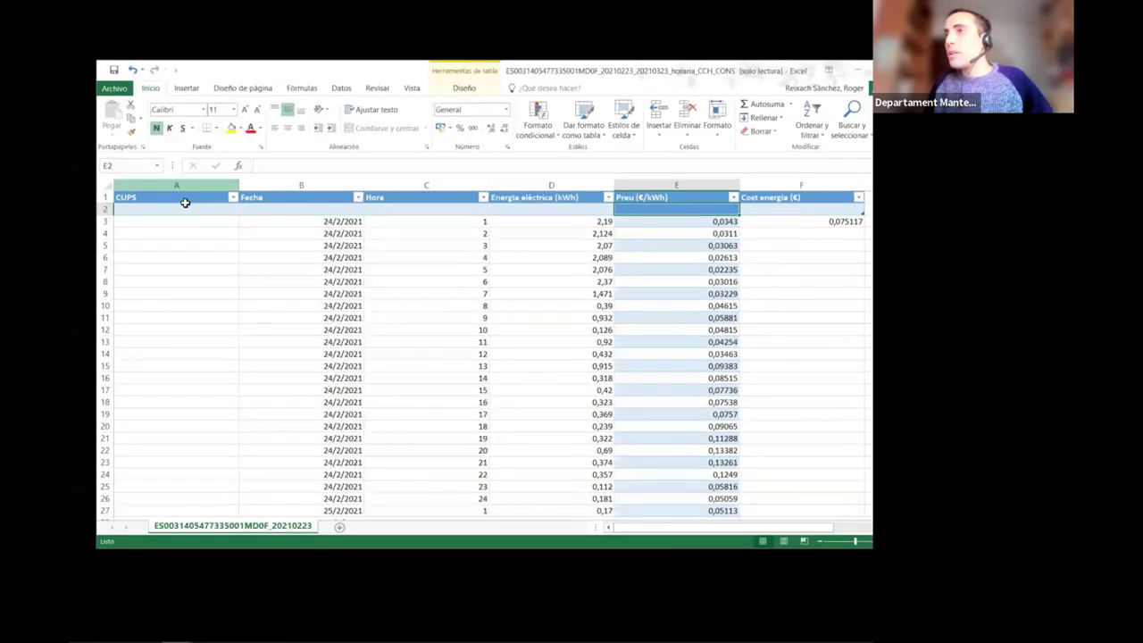
pyautogui.click(104, 209)
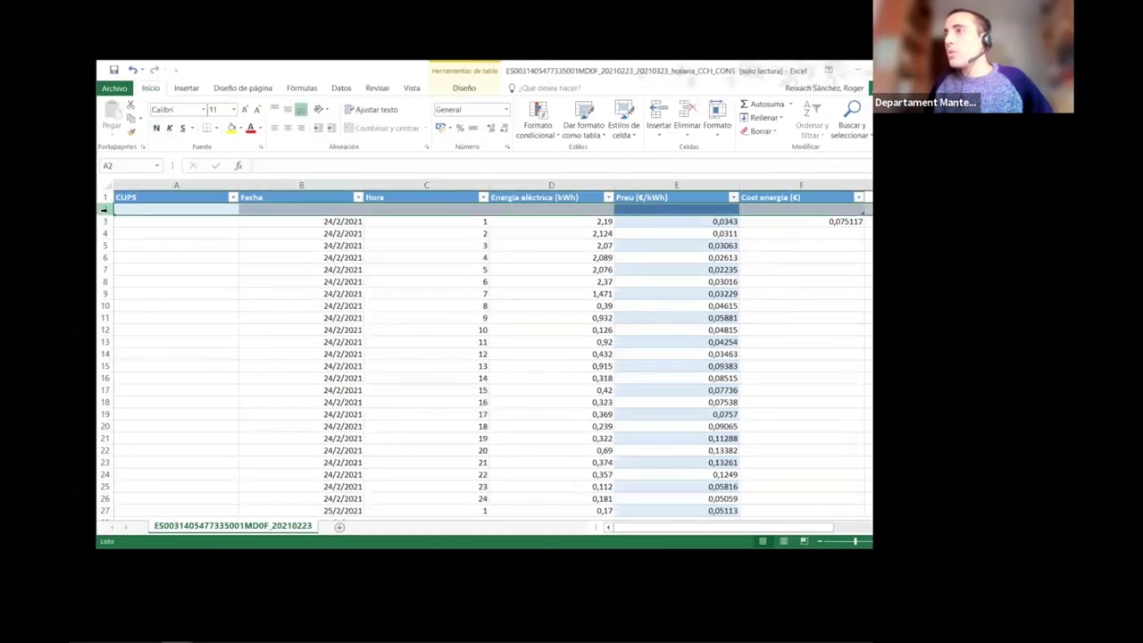
pyautogui.click(811, 222)
pyautogui.click(106, 209)
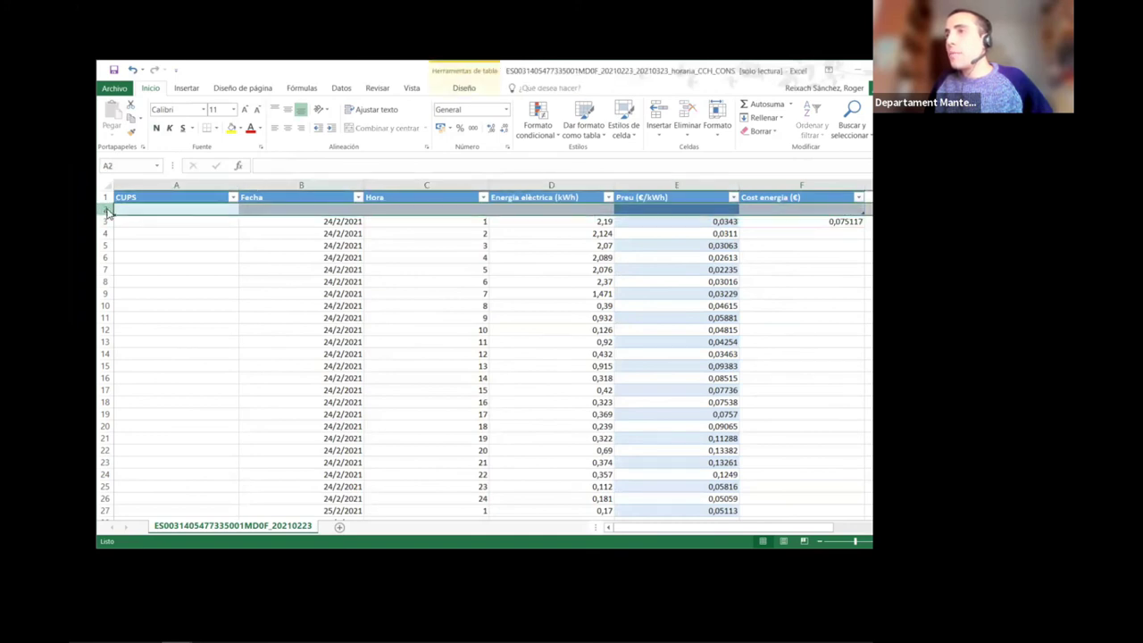
pyautogui.rightClick(108, 210)
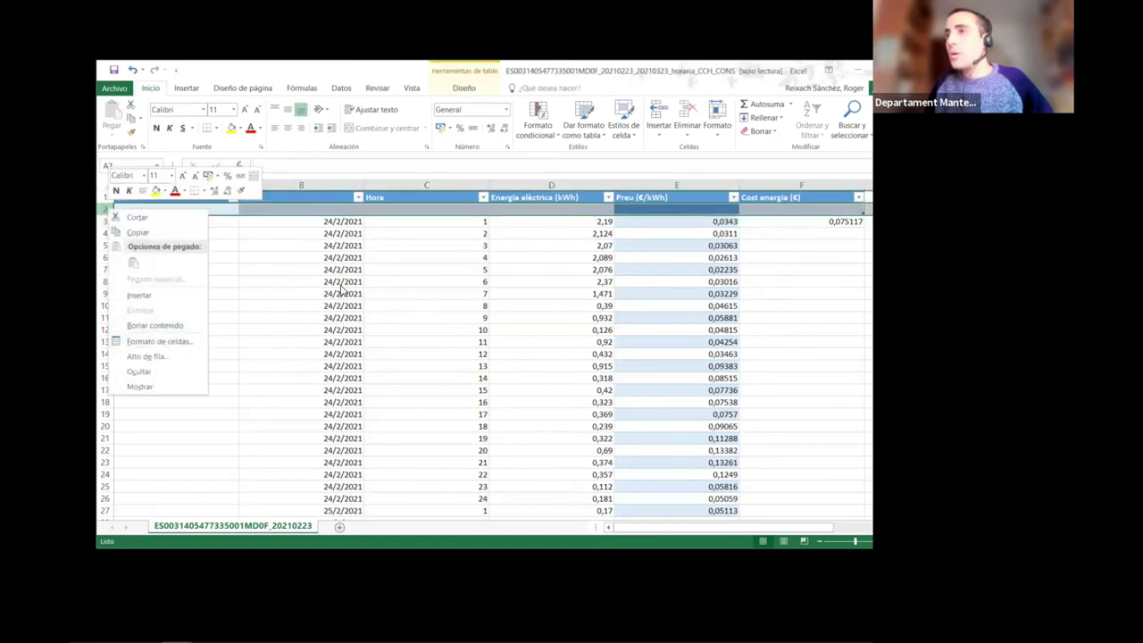
pyautogui.press('Escape')
pyautogui.click(303, 219)
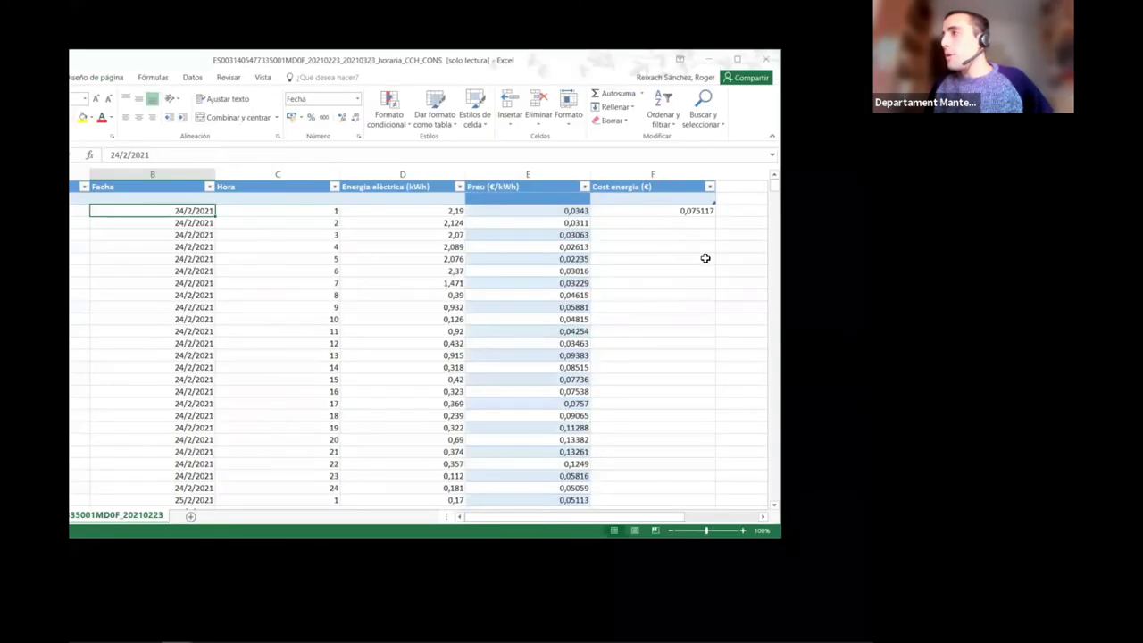
pyautogui.click(851, 266)
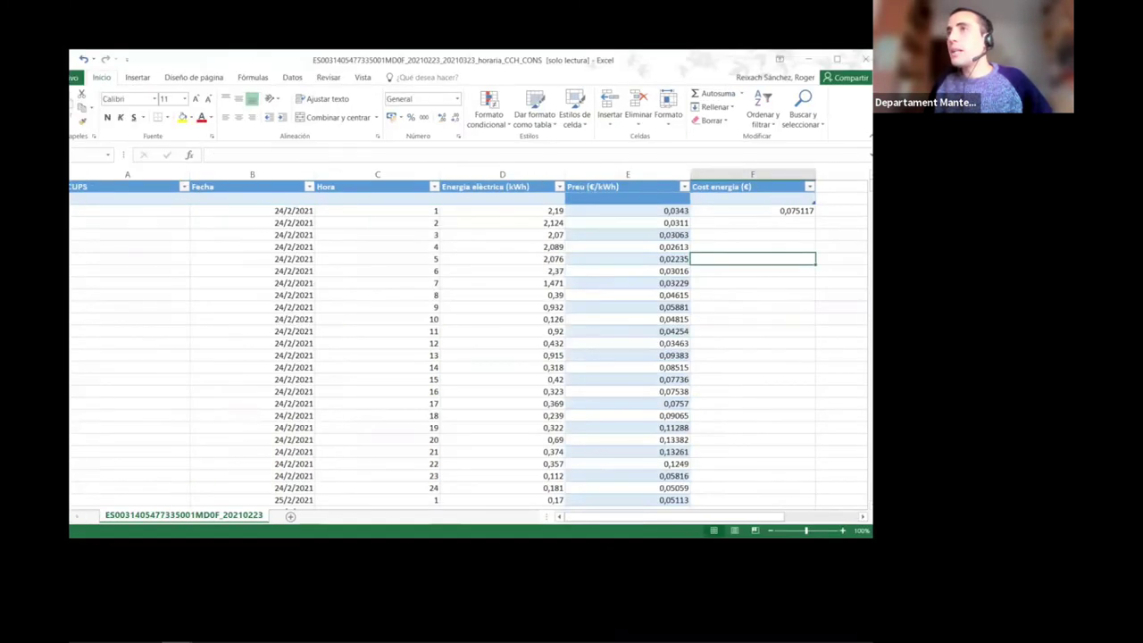
# Undo the table created from the header row alone and try selecting columns A through F
pyautogui.click(84, 59)
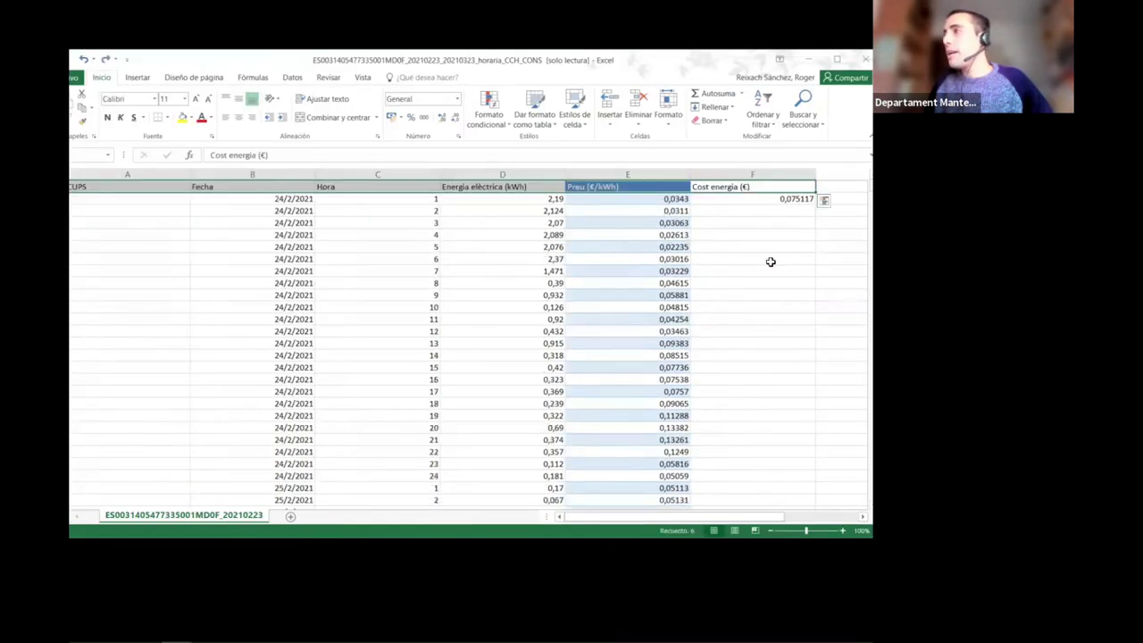
pyautogui.click(146, 188)
pyautogui.click(141, 167)
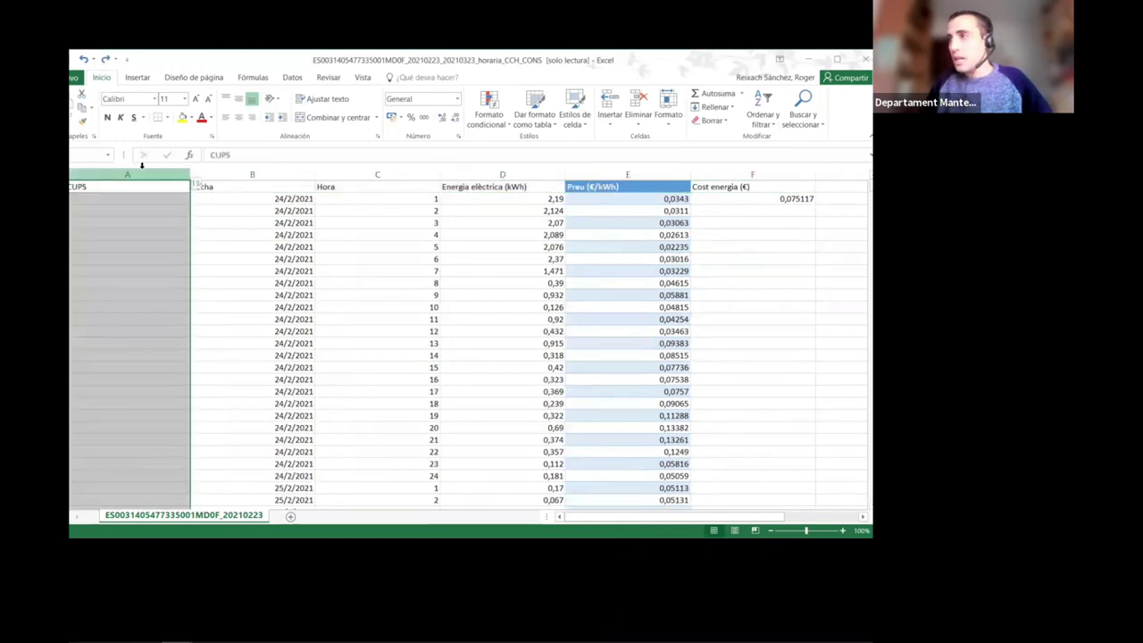
pyautogui.hotkey('ctrl', 'shift', 'Right')
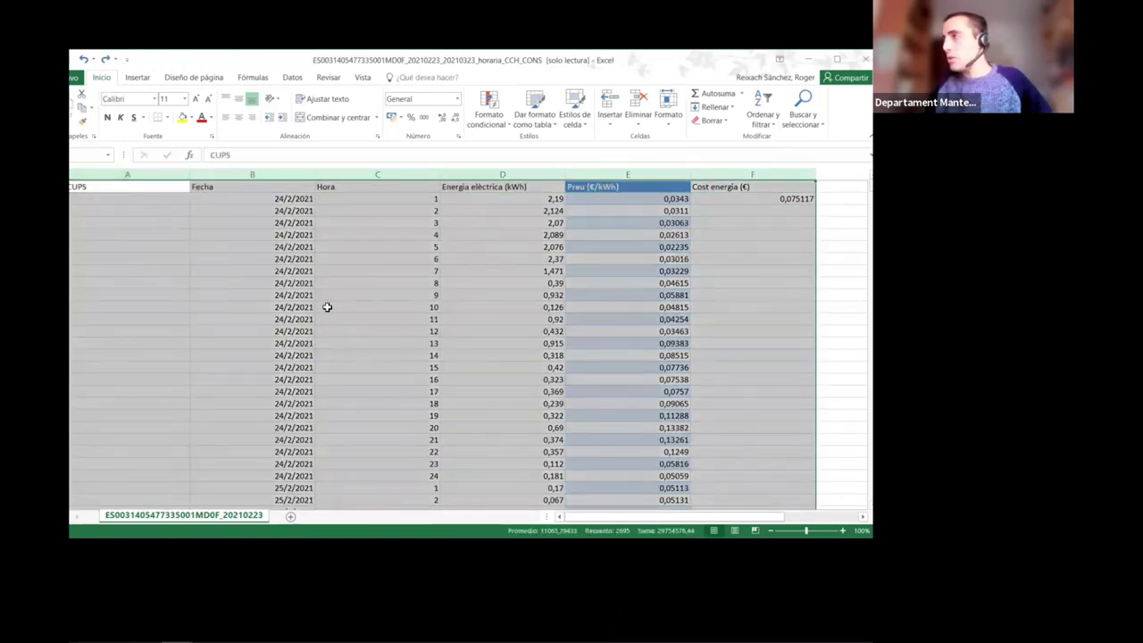
pyautogui.scroll(-8, 459, 337)
# Create a table with headers from B1:F673, covering Fecha through Cost energia (€) and leaving out the CUPS column
pyautogui.click(404, 354)
pyautogui.hotkey('ctrl', 'Down')
pyautogui.press('Left')
pyautogui.press('Left')
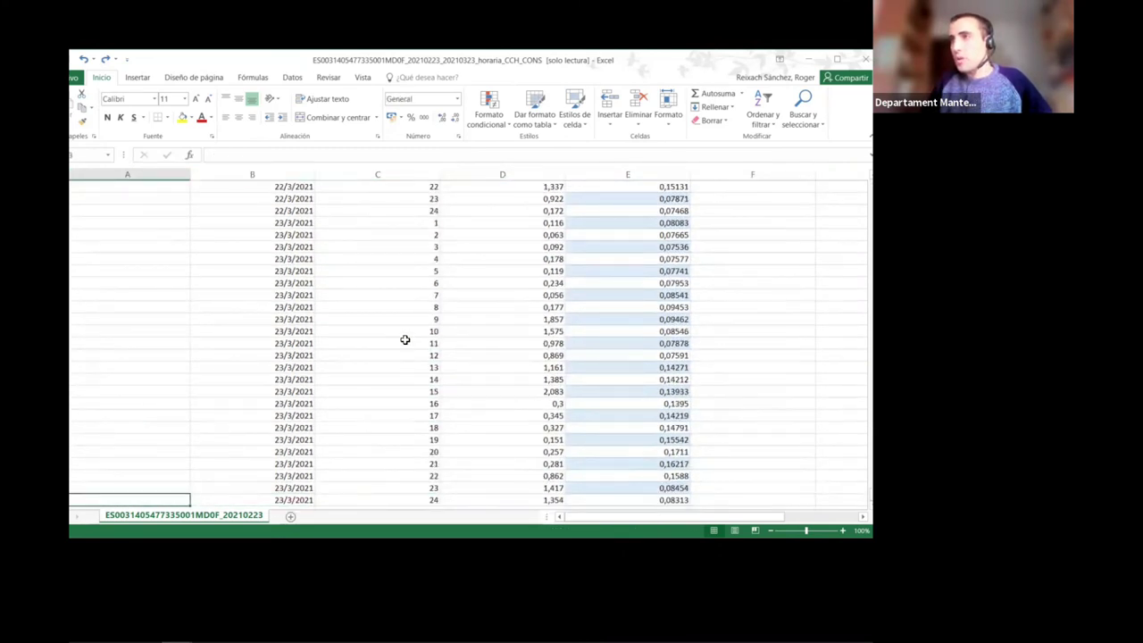
pyautogui.press('Right')
pyautogui.hotkey('ctrl', 'shift', 'Right')
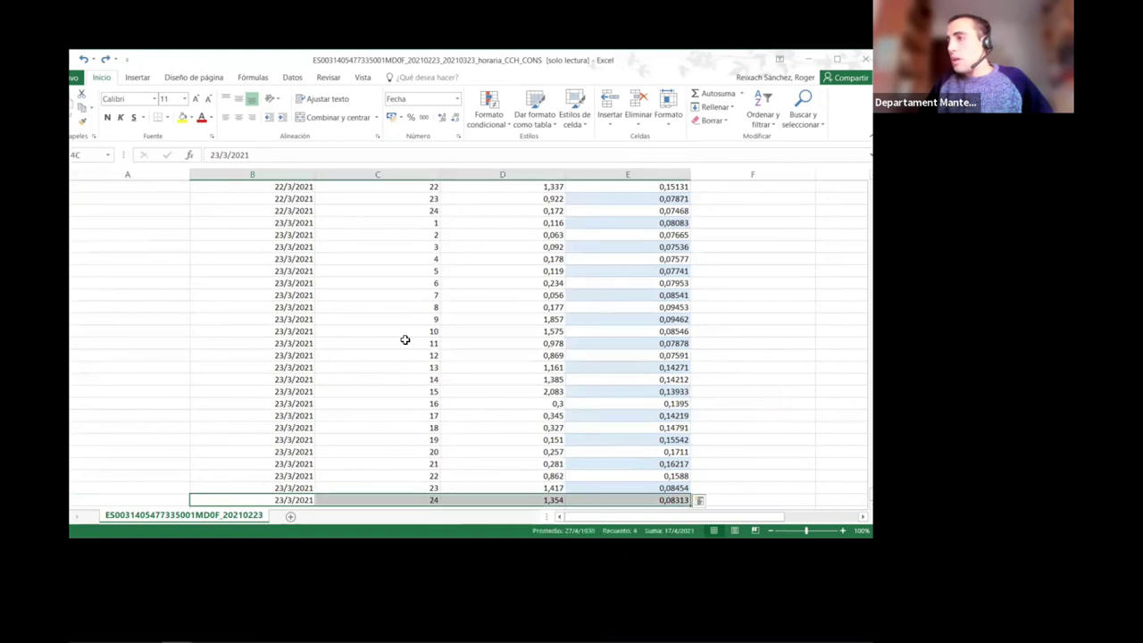
pyautogui.hotkey('shift', 'Right')
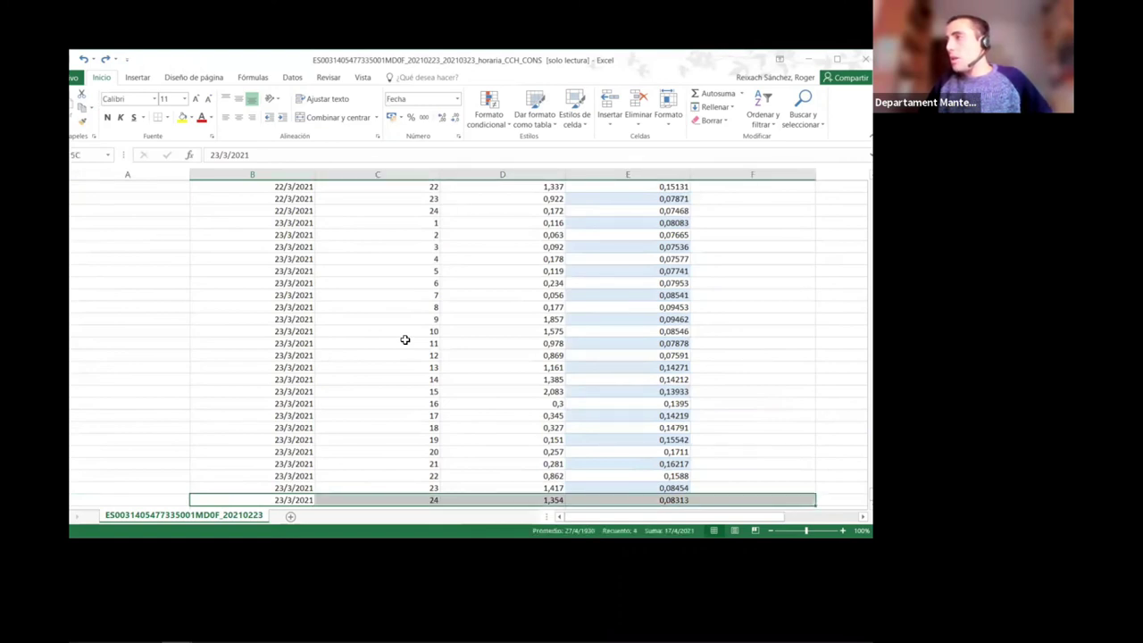
pyautogui.hotkey('ctrl', 'shift', 'Up')
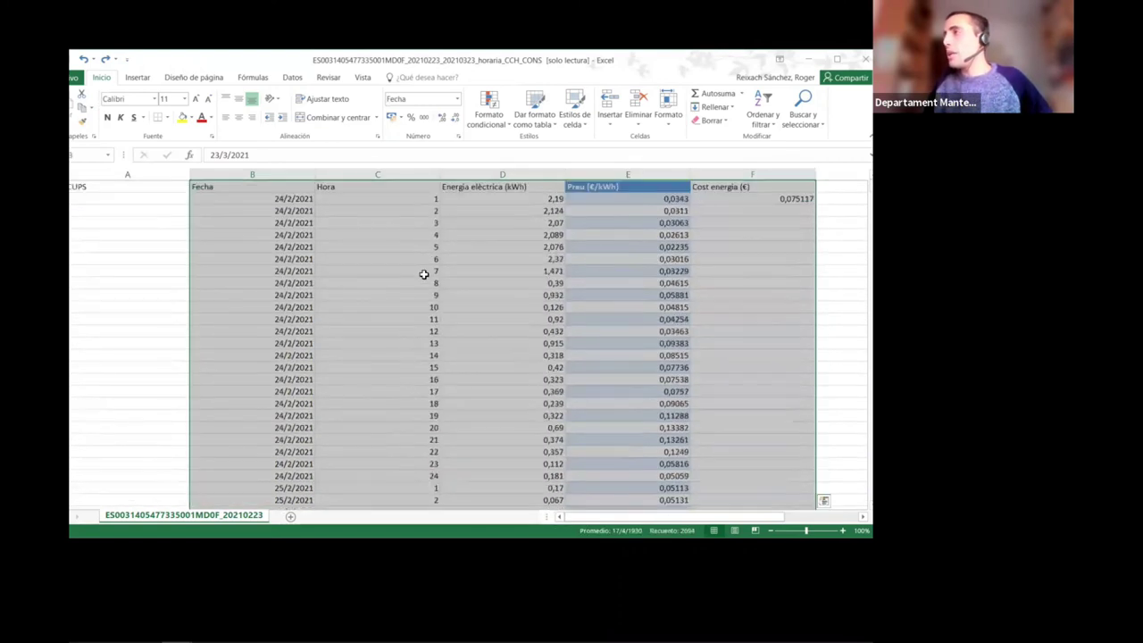
pyautogui.click(132, 79)
pyautogui.click(157, 111)
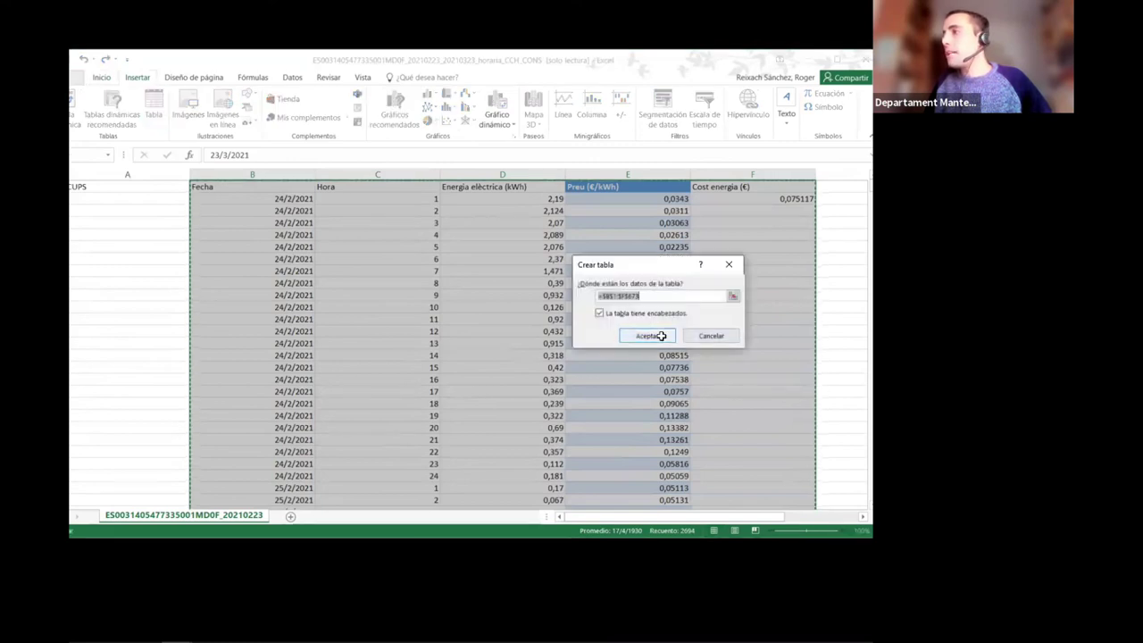
pyautogui.click(659, 335)
# Re-enter the formula =D2*E2 in F2 so that it fills the table's whole Cost energia (€) column
pyautogui.click(771, 199)
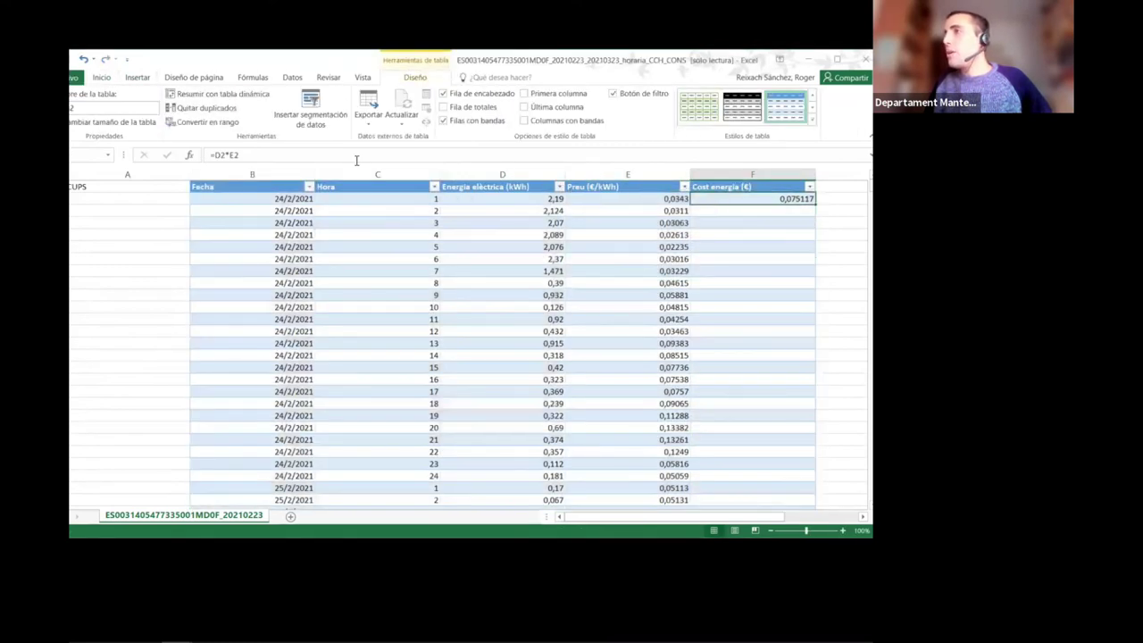
pyautogui.click(258, 155)
pyautogui.press('BackSpace')
pyautogui.press('BackSpace')
pyautogui.press('BackSpace')
pyautogui.press('BackSpace')
pyautogui.press('BackSpace')
pyautogui.press('BackSpace')
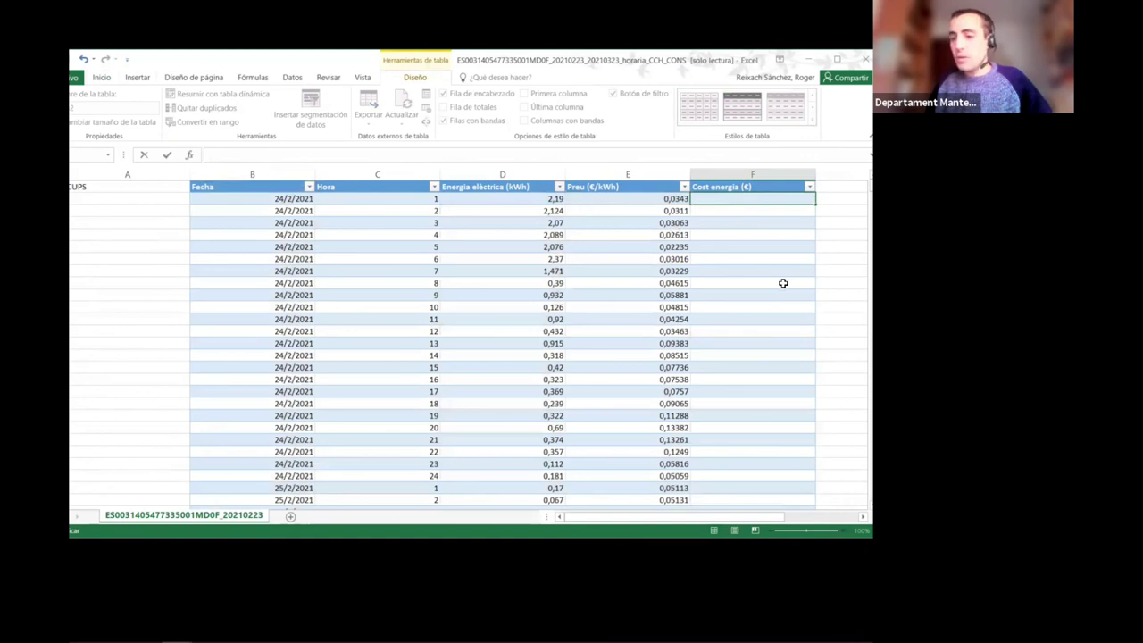
pyautogui.press('Return')
pyautogui.click(765, 197)
pyautogui.hotkey('ctrl', 'z')
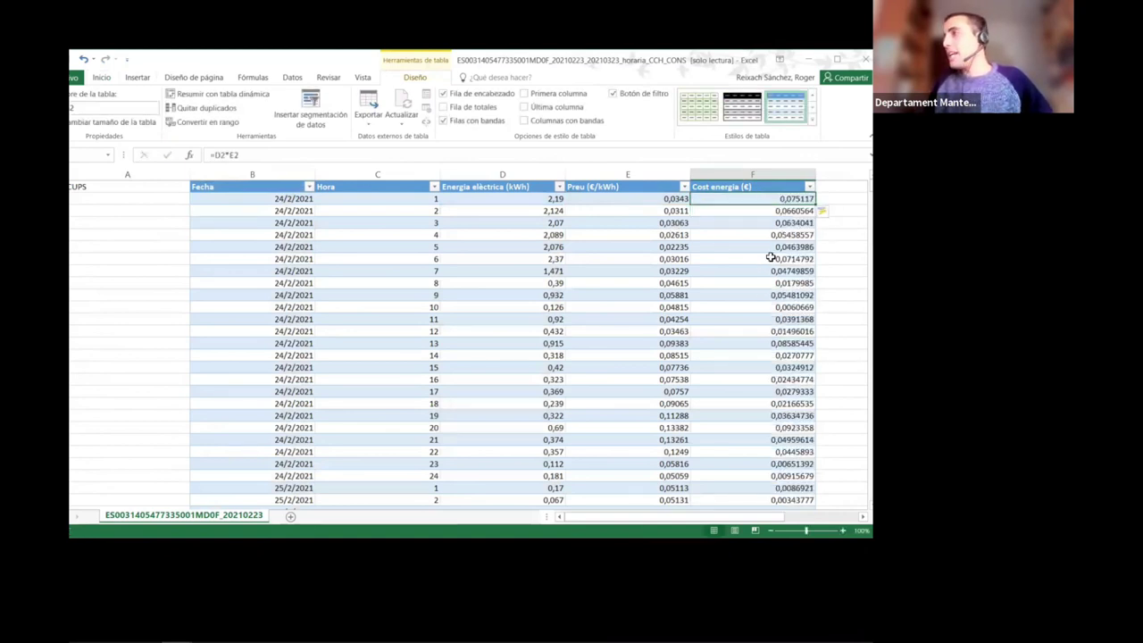
# Format all hourly values in the Cost energia (€) column to five decimal places
pyautogui.hotkey('ctrl', 'shift', 'Down')
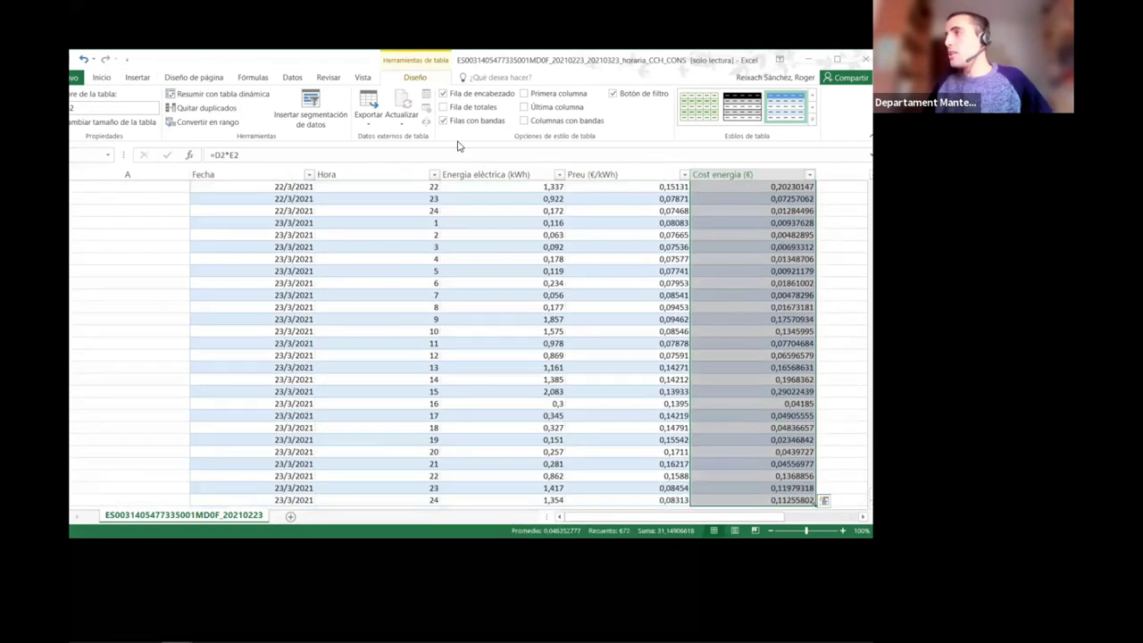
pyautogui.click(124, 77)
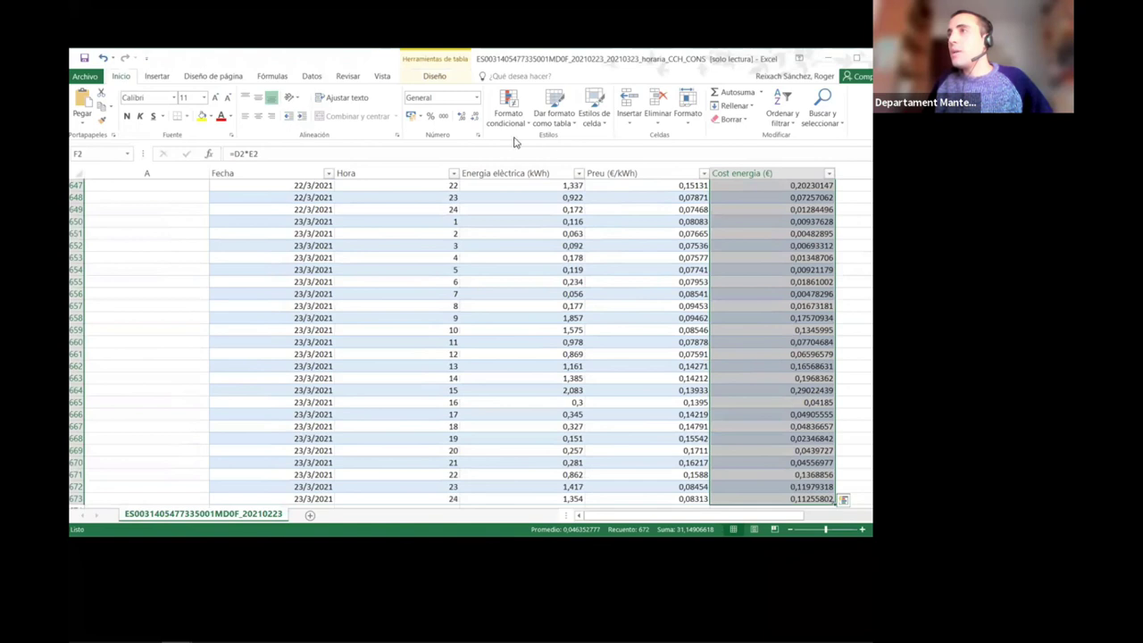
pyautogui.click(475, 119)
pyautogui.click(474, 119)
pyautogui.click(474, 119)
pyautogui.click(474, 119)
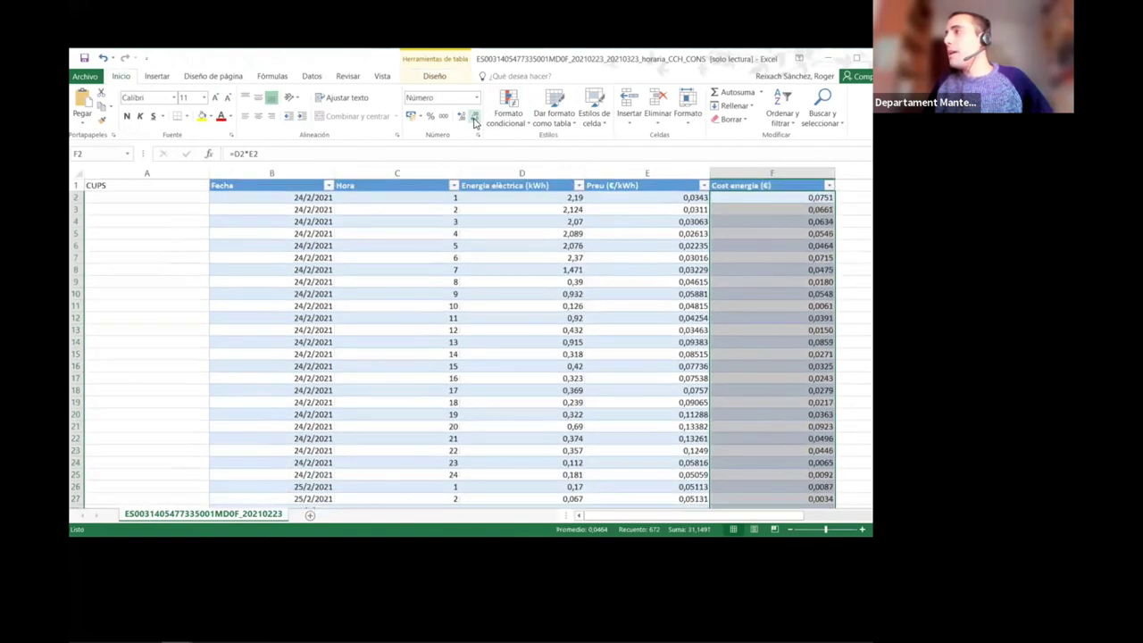
pyautogui.click(462, 117)
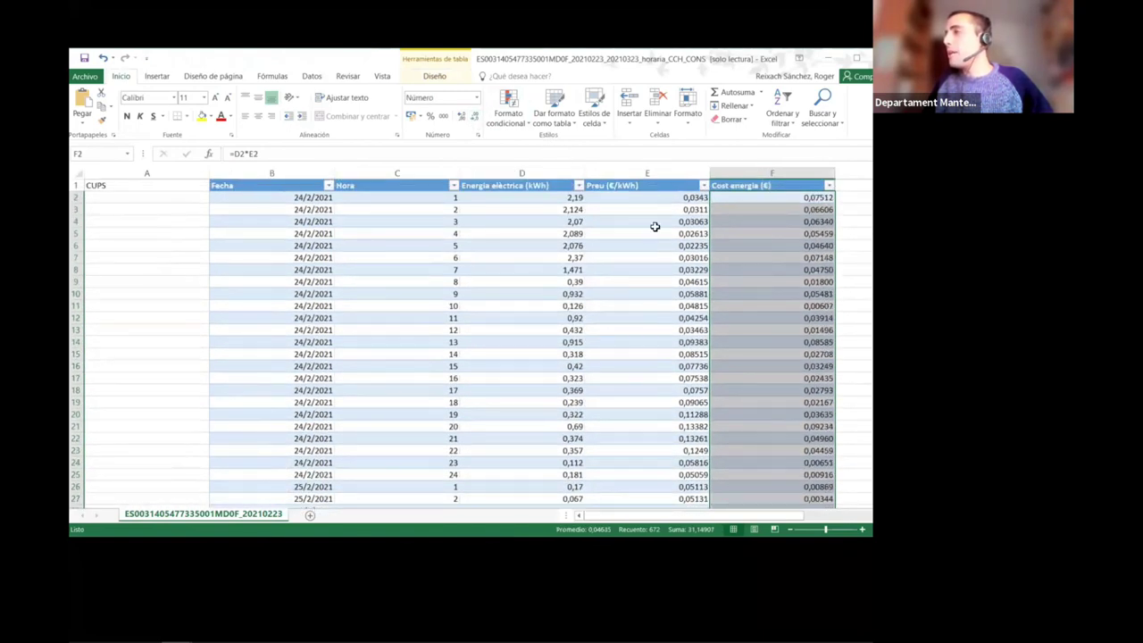
pyautogui.click(793, 258)
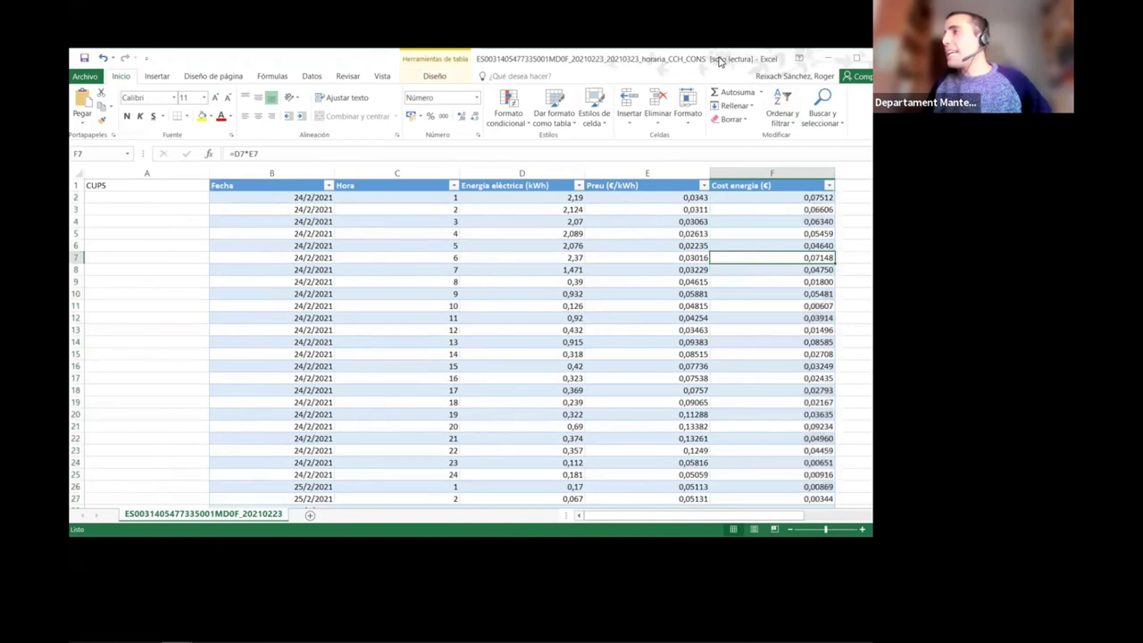
# Examine the Cost energia (€) column down to its last hour and the empty rows below the table
pyautogui.moveTo(720, 61); pyautogui.dragTo(561, 56)
pyautogui.press('Down')
pyautogui.press('Down')
pyautogui.press('Down')
pyautogui.press('Down')
pyautogui.press('Down')
pyautogui.press('Down')
pyautogui.press('Down')
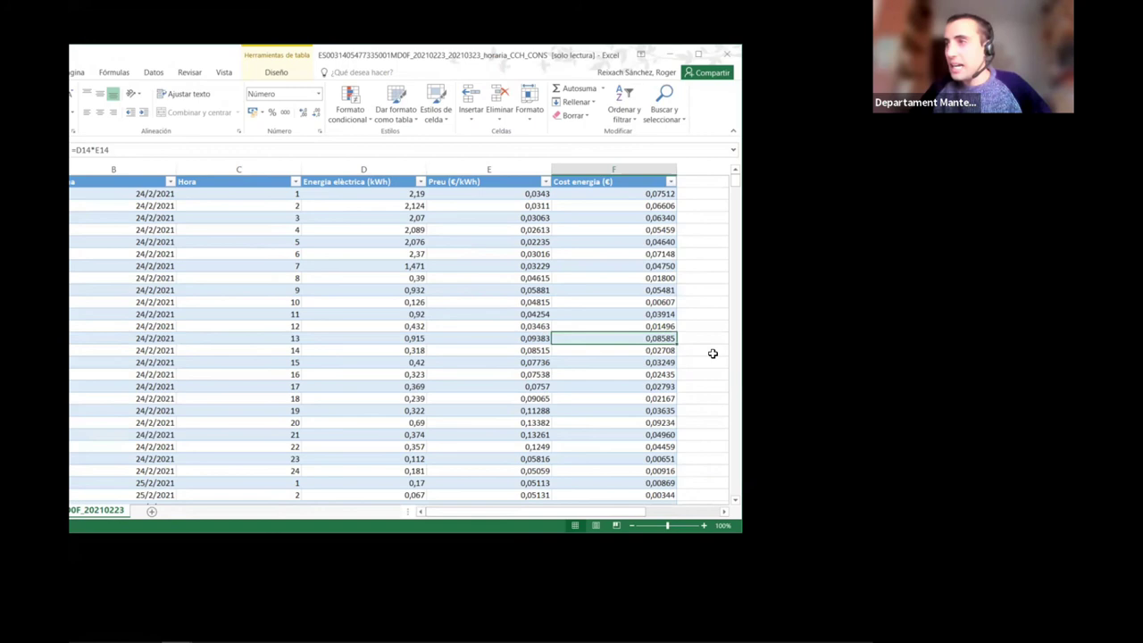
pyautogui.hotkey('ctrl', 'Down')
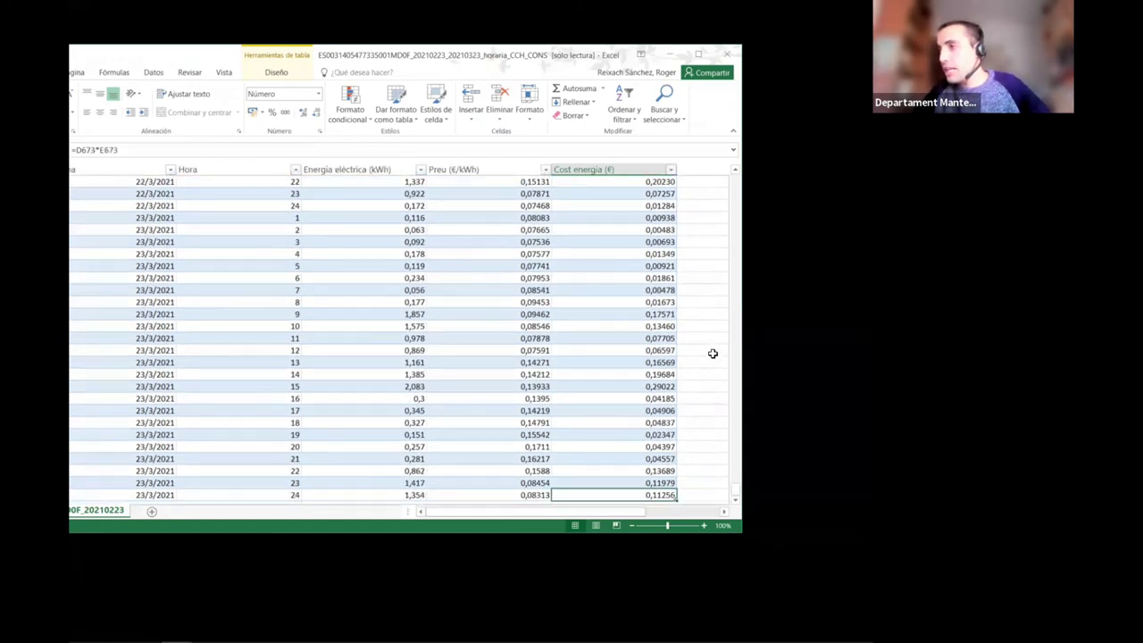
pyautogui.press('Left')
pyautogui.press('Down')
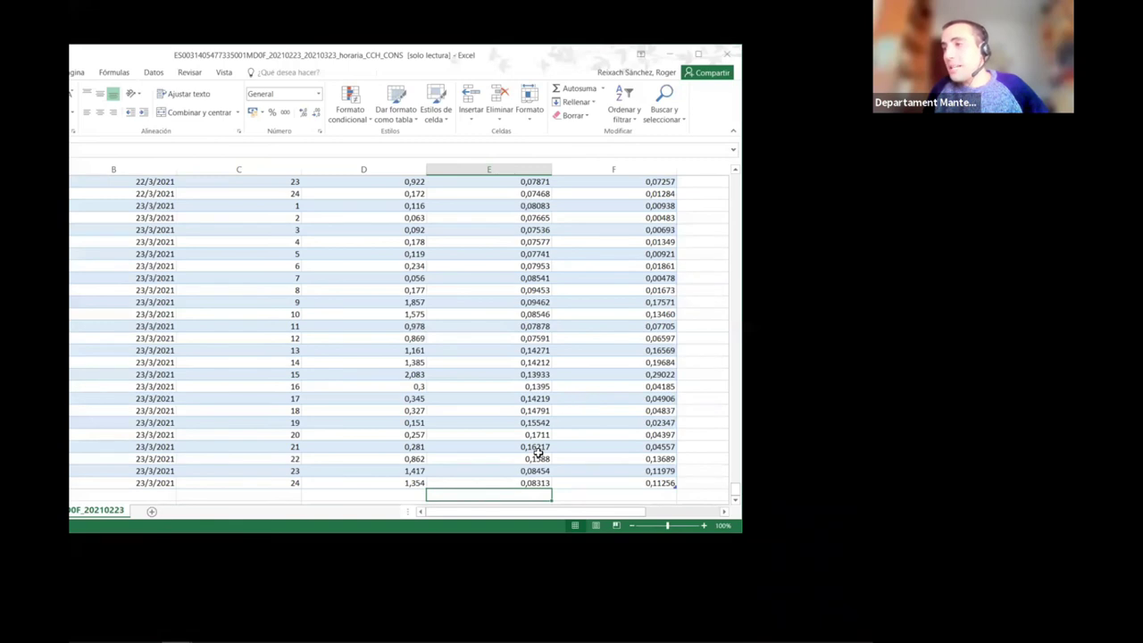
pyautogui.scroll(-1, 538, 458)
pyautogui.click(462, 471)
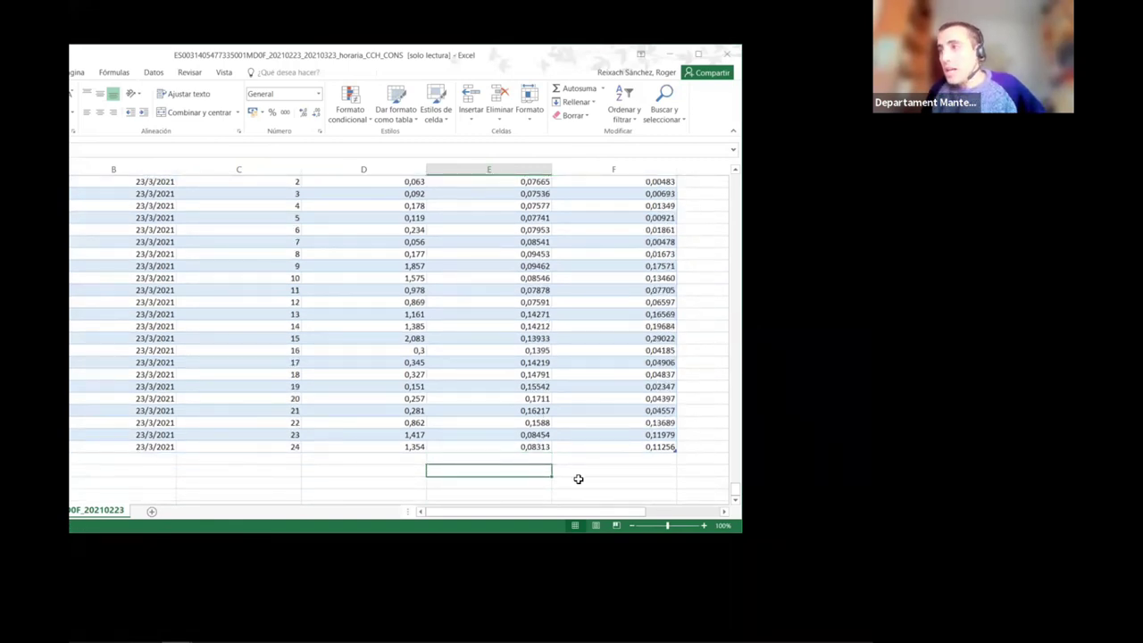
pyautogui.click(594, 439)
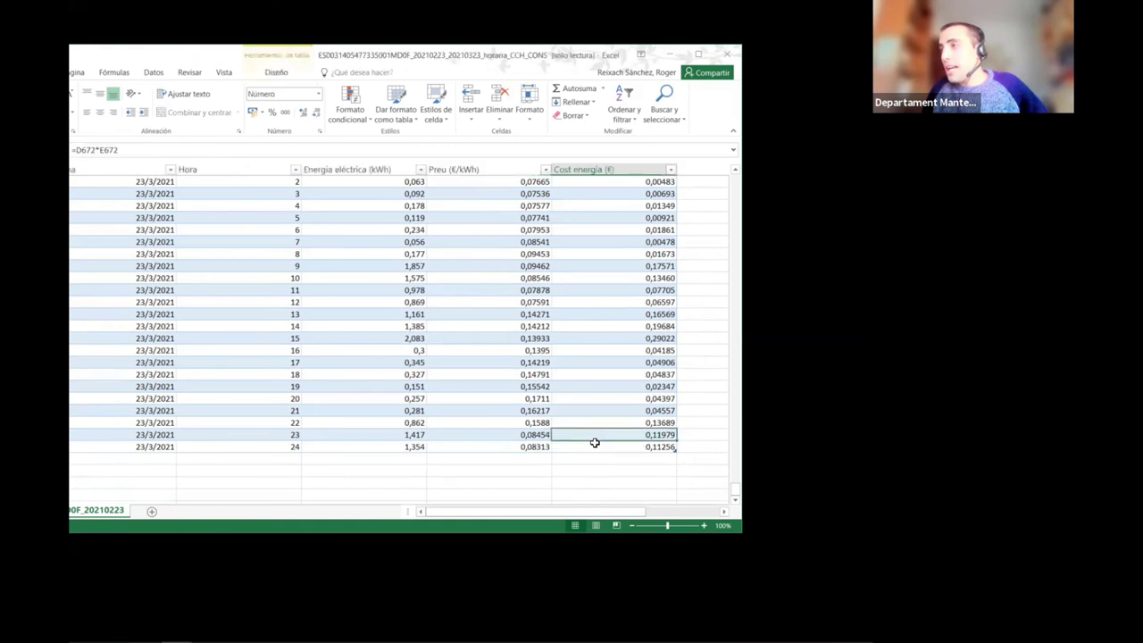
# Total the Energia elèctrica (kWh) column in D675, below the table, with the SUMA function
pyautogui.click(406, 471)
pyautogui.write('=')
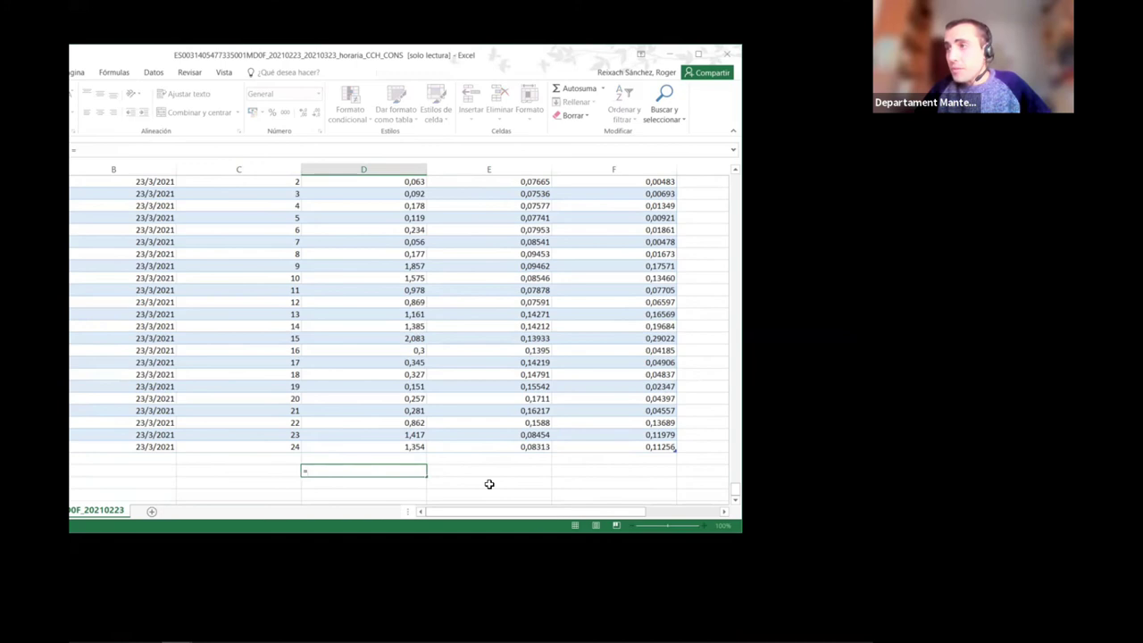
pyautogui.write('SUMA(')
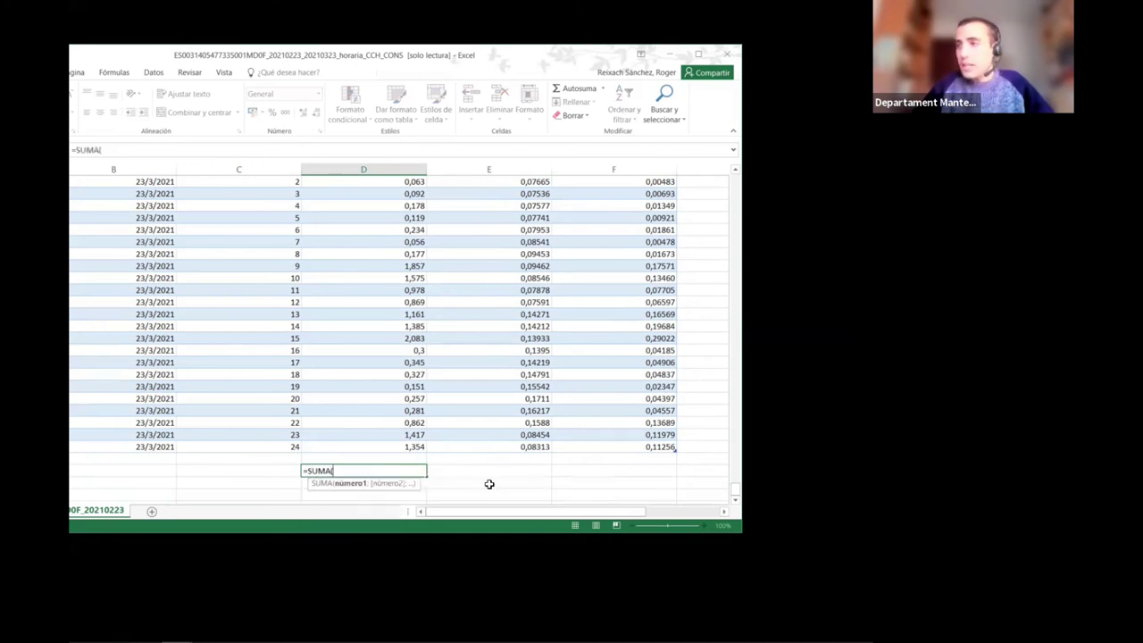
pyautogui.click(415, 446)
pyautogui.hotkey('ctrl', 'Up')
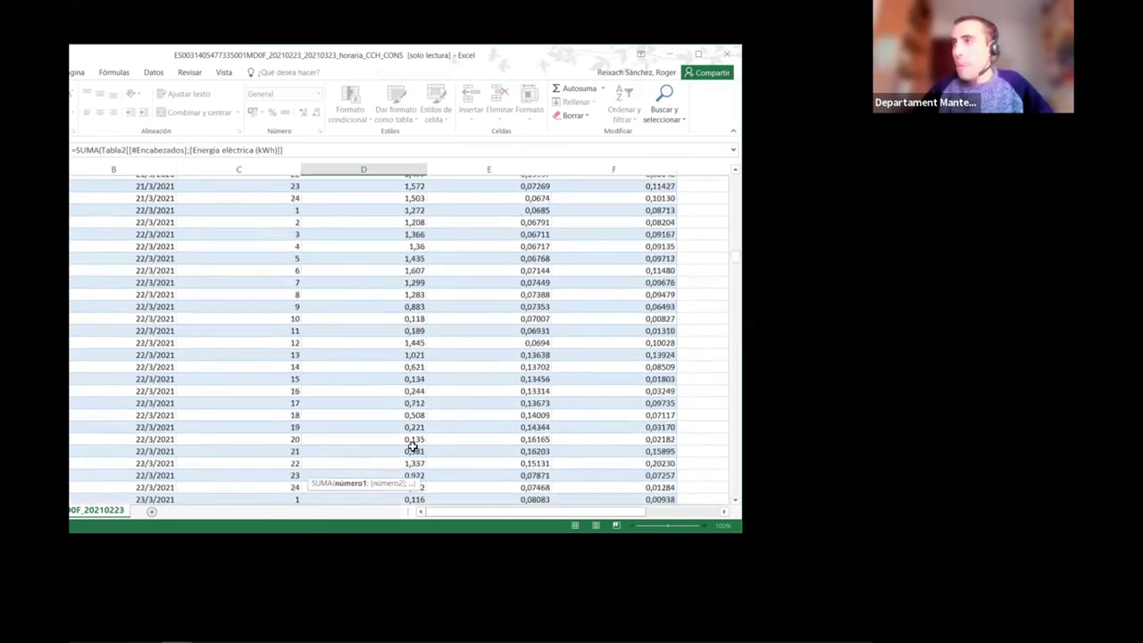
pyautogui.hotkey('ctrl', 'shift', 'Down')
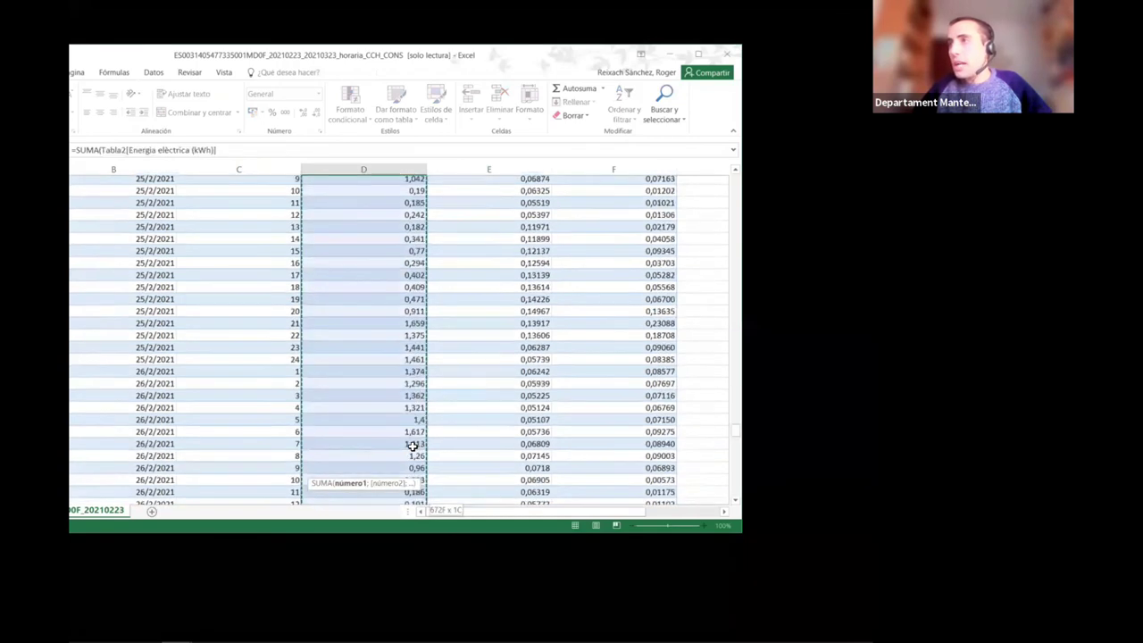
pyautogui.press('Return')
pyautogui.click(409, 483)
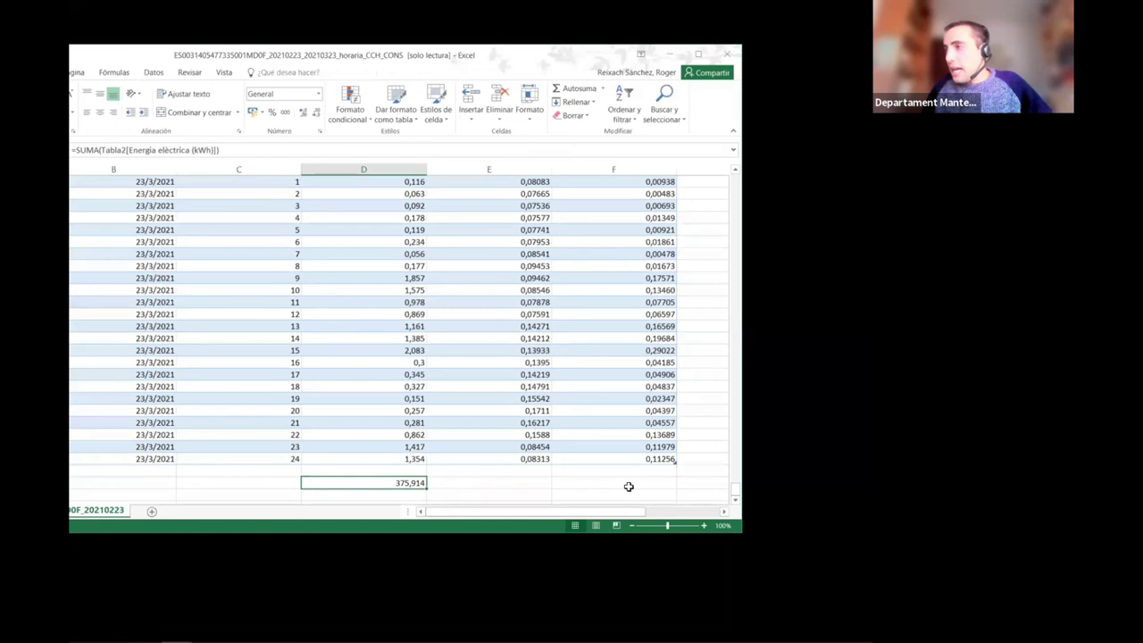
# Format the energy total in D675 to two decimal places and select F675 below the cost column
pyautogui.click(630, 484)
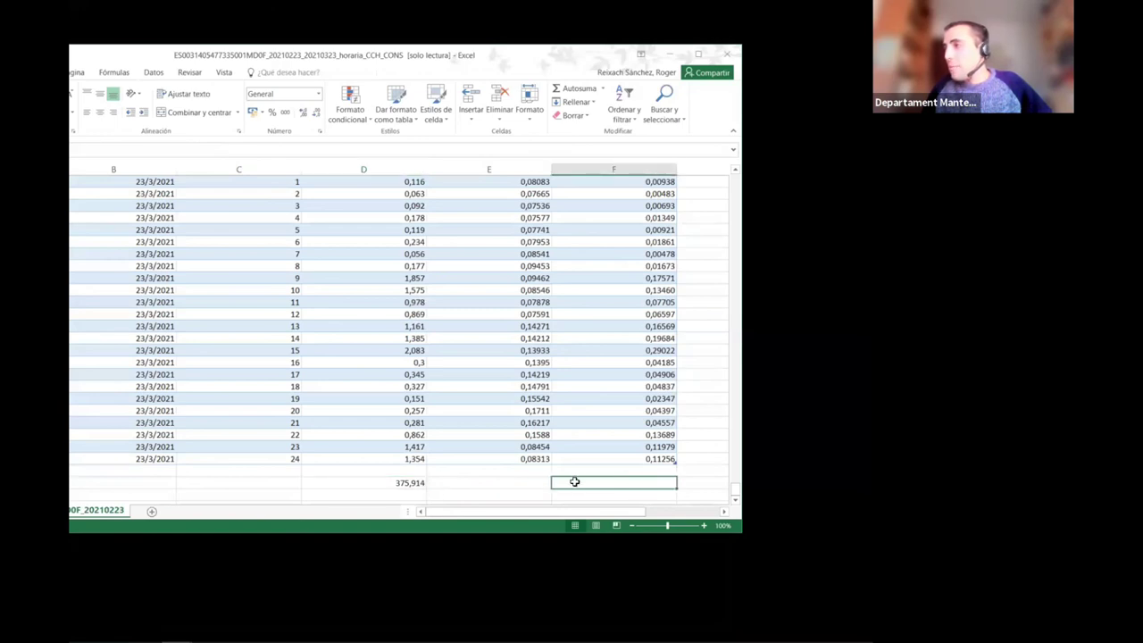
pyautogui.click(409, 482)
pyautogui.click(317, 113)
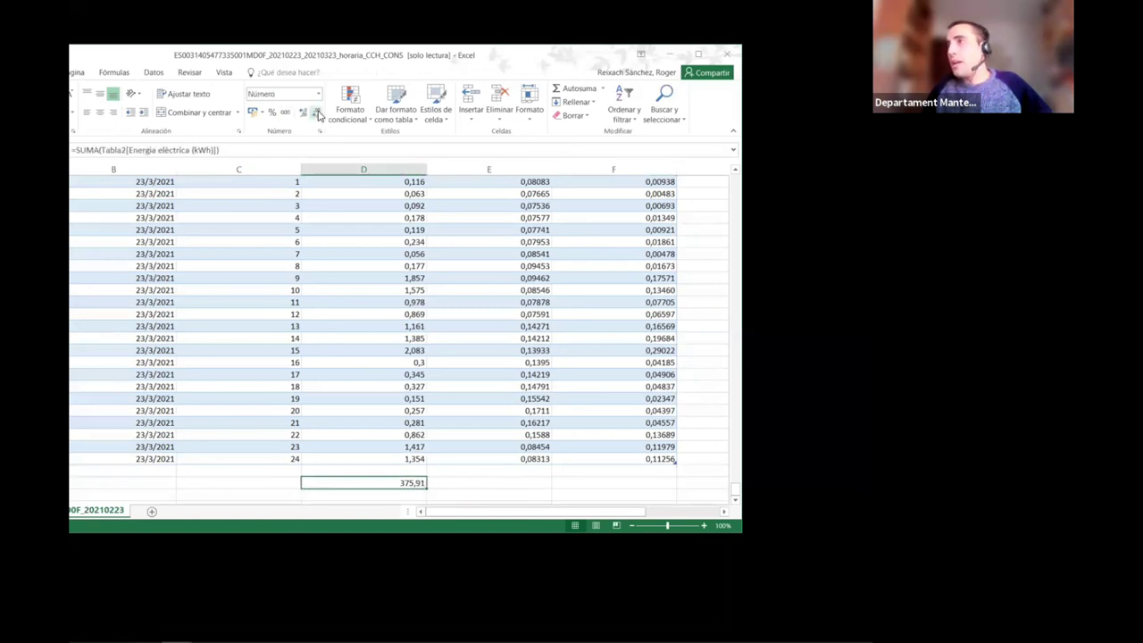
pyautogui.click(660, 484)
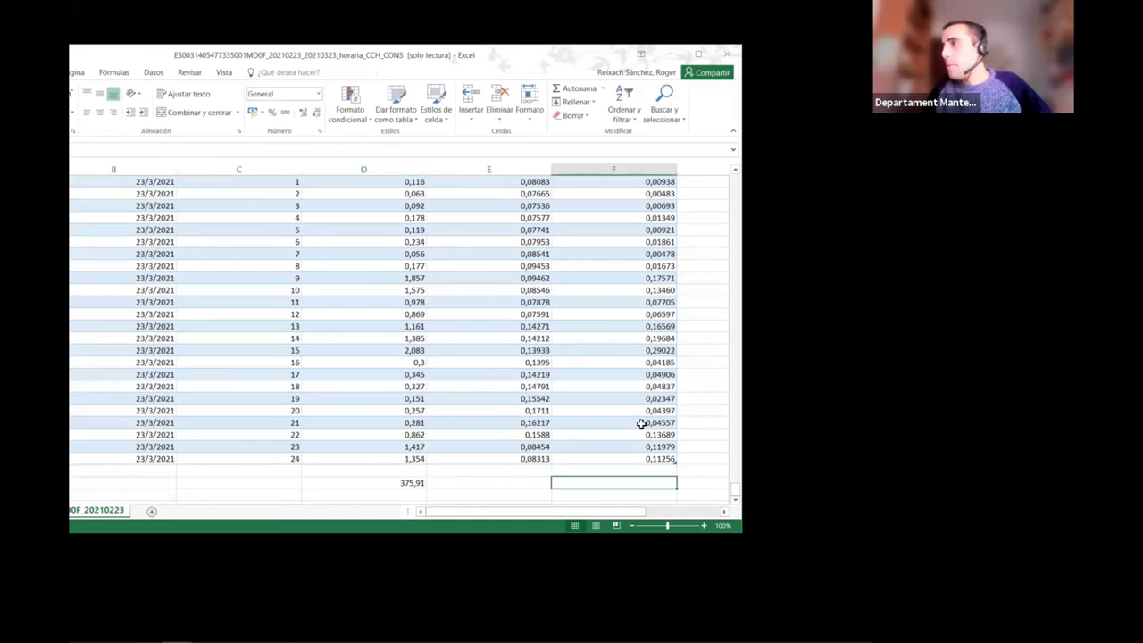
pyautogui.scroll(4, 639, 427)
pyautogui.scroll(-5, 634, 436)
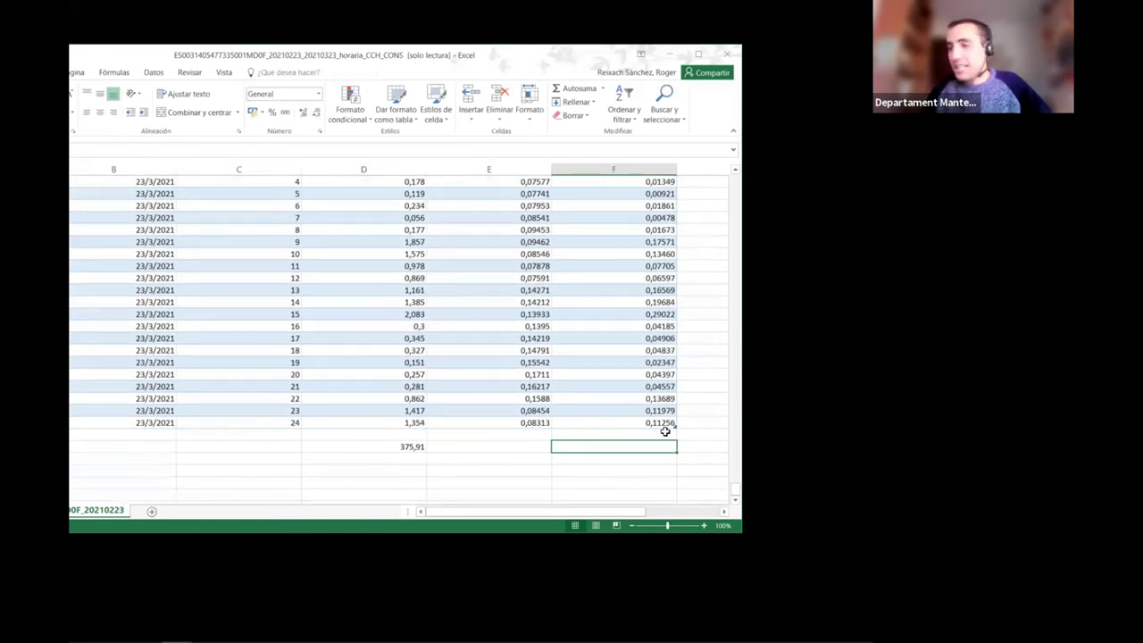
# Copy the energy total in D675, with its two-decimal format, into F675 below the cost column and check its formula
pyautogui.click(393, 447)
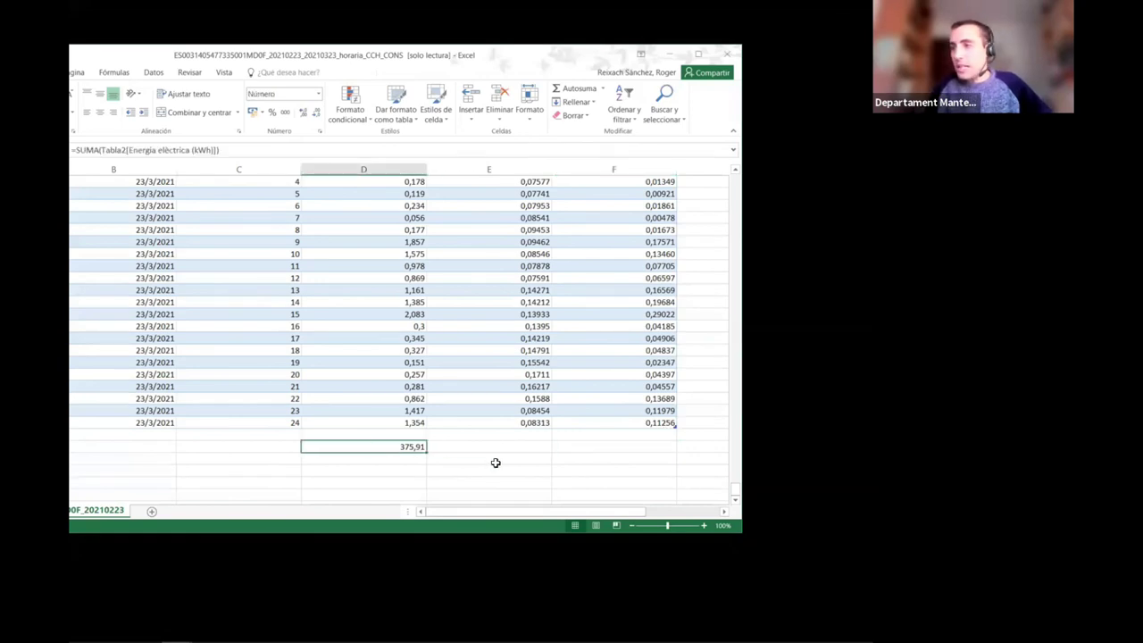
pyautogui.hotkey('ctrl', 'c')
pyautogui.click(633, 447)
pyautogui.hotkey('ctrl', 'v')
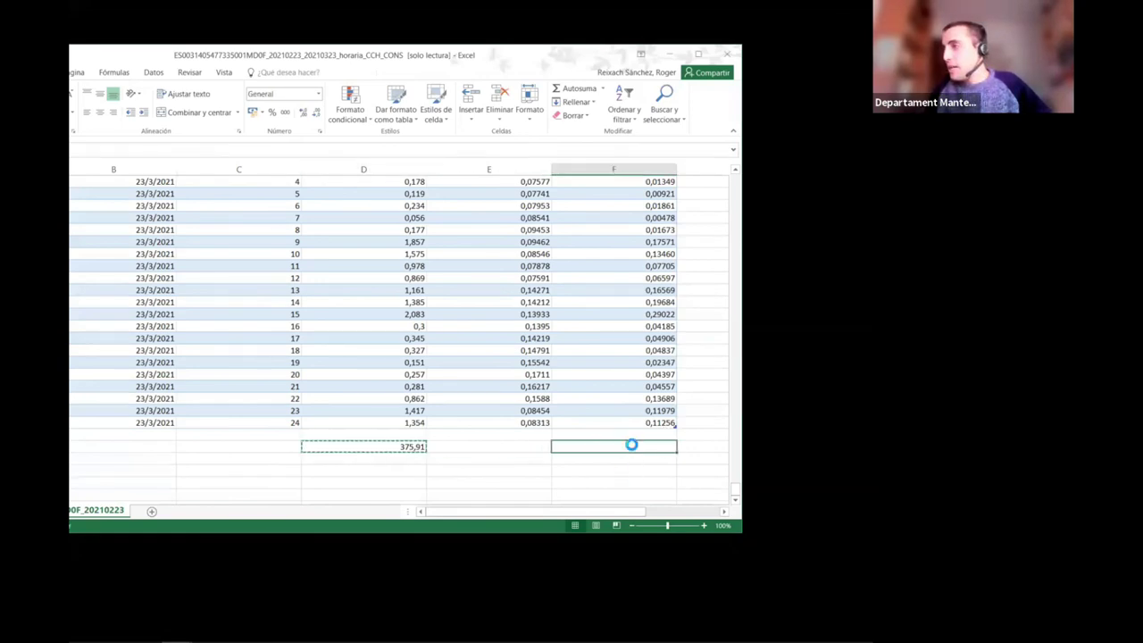
pyautogui.doubleClick(633, 445)
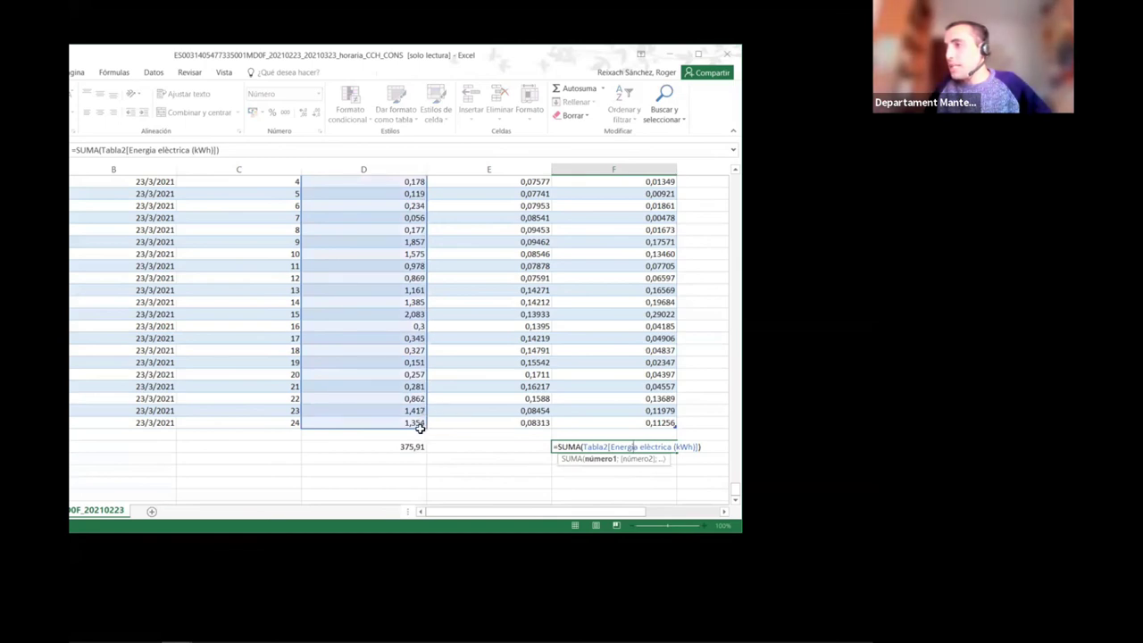
pyautogui.press('Escape')
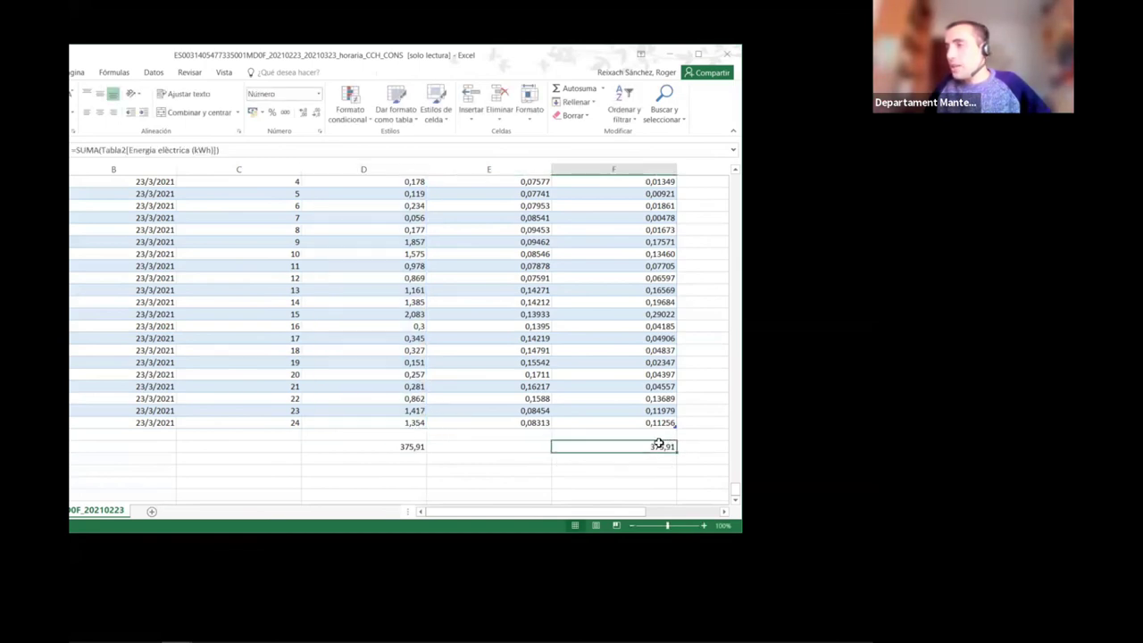
# Replace the formula in F675 with a SUMA of the whole Cost energia (€) column
pyautogui.write('=SUMA(')
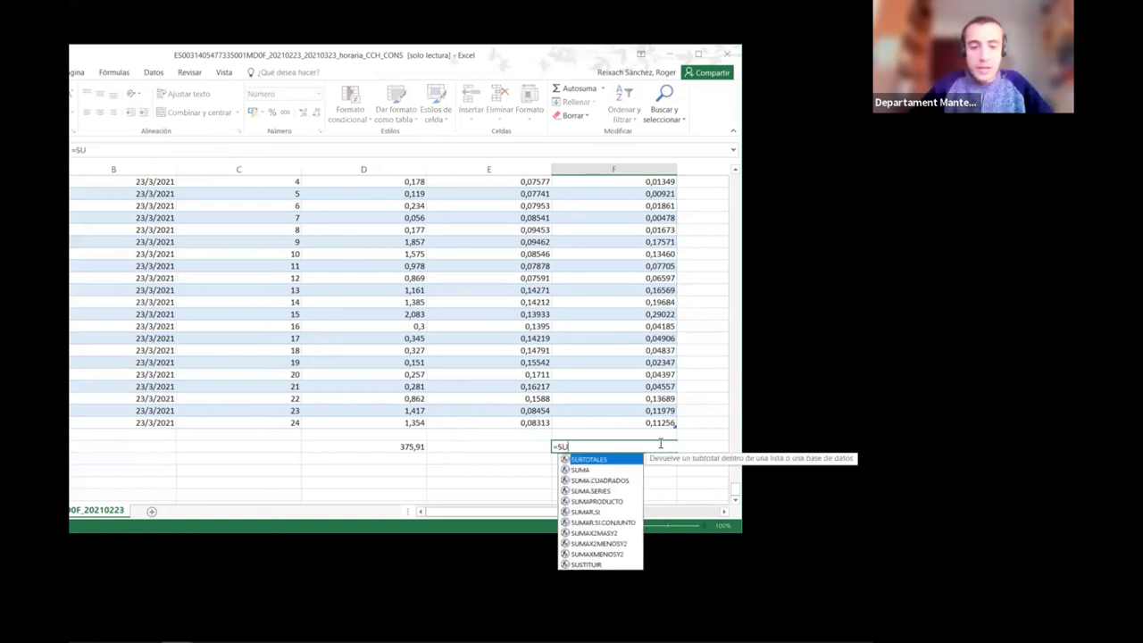
pyautogui.click(652, 422)
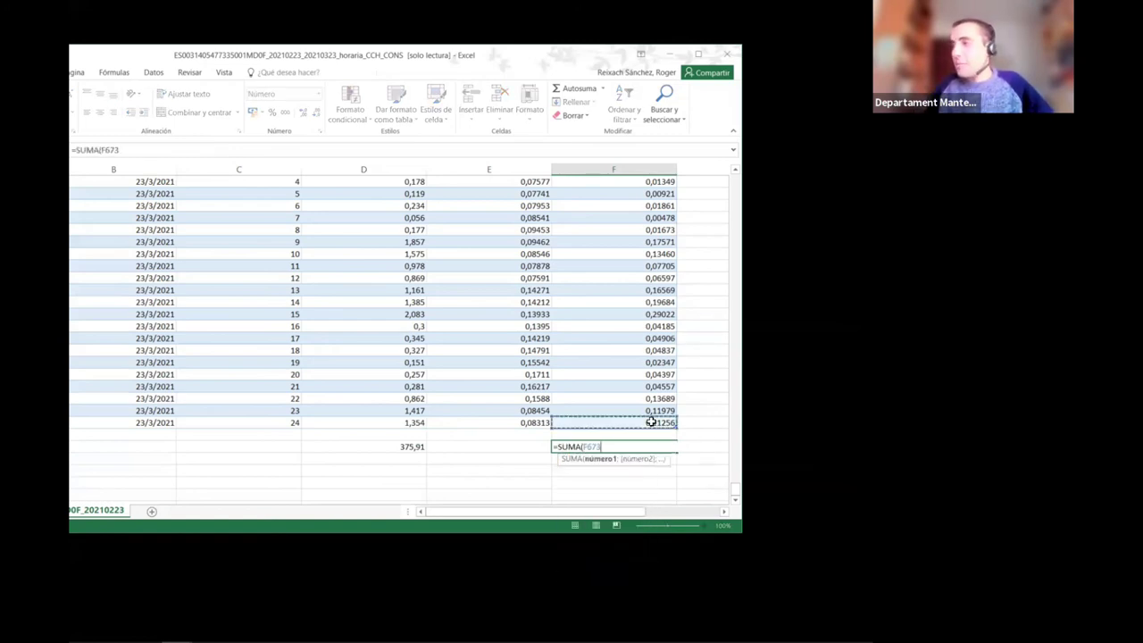
pyautogui.hotkey('ctrl', 'Up')
pyautogui.hotkey('ctrl', 'shift', 'Down')
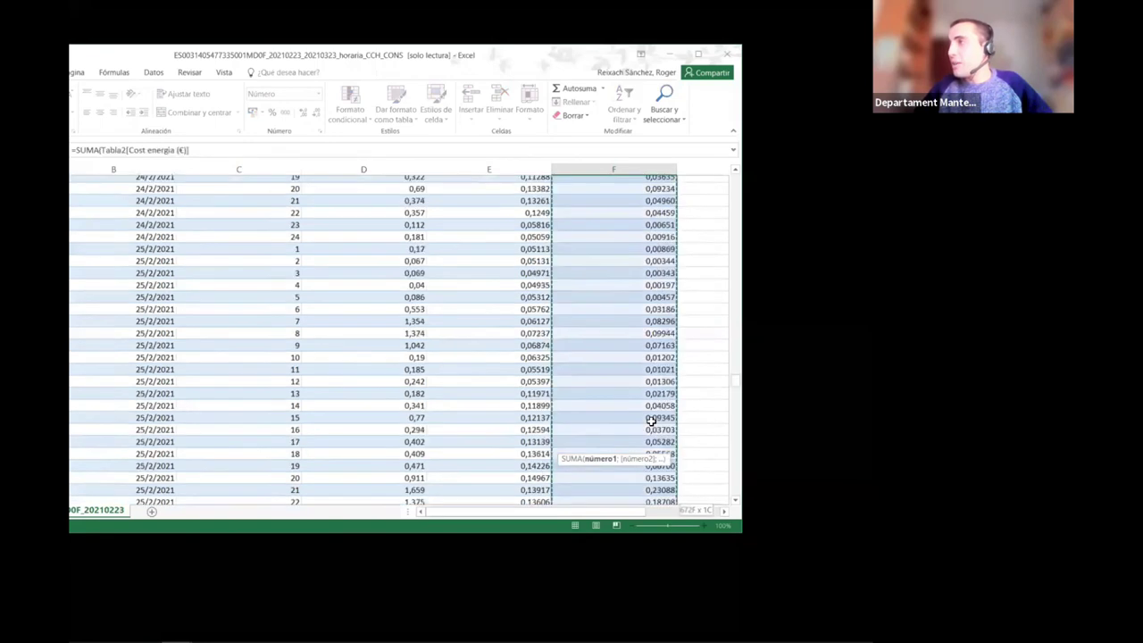
pyautogui.press('Return')
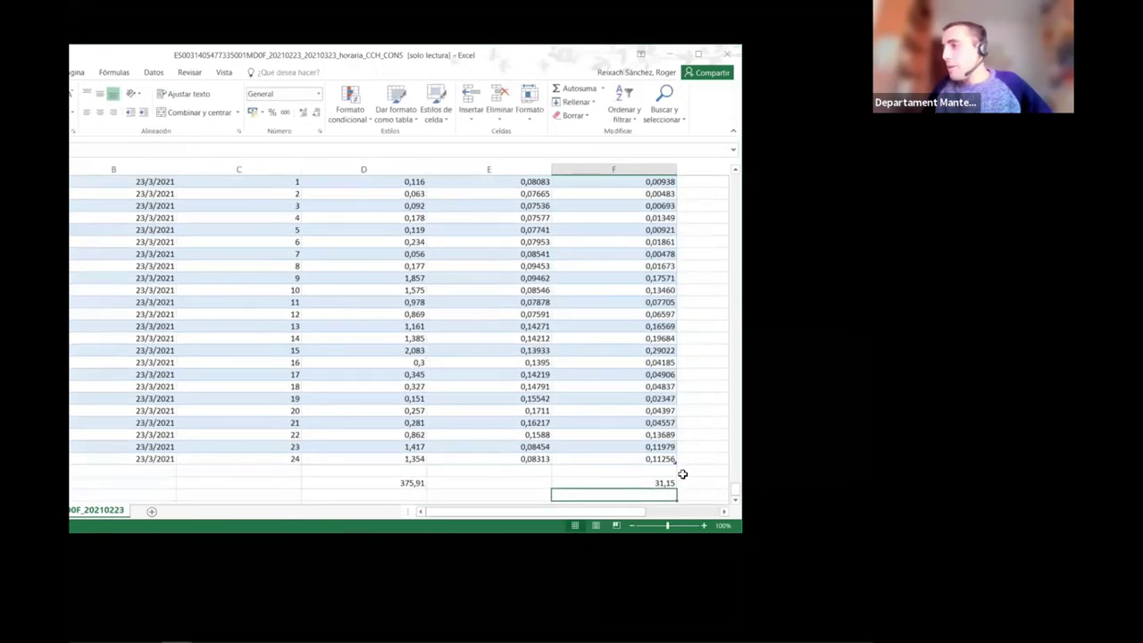
pyautogui.scroll(-2, 658, 464)
# Enter the label "Preu de mitjana (€/kWh)" in E677, two rows below the totals
pyautogui.click(625, 434)
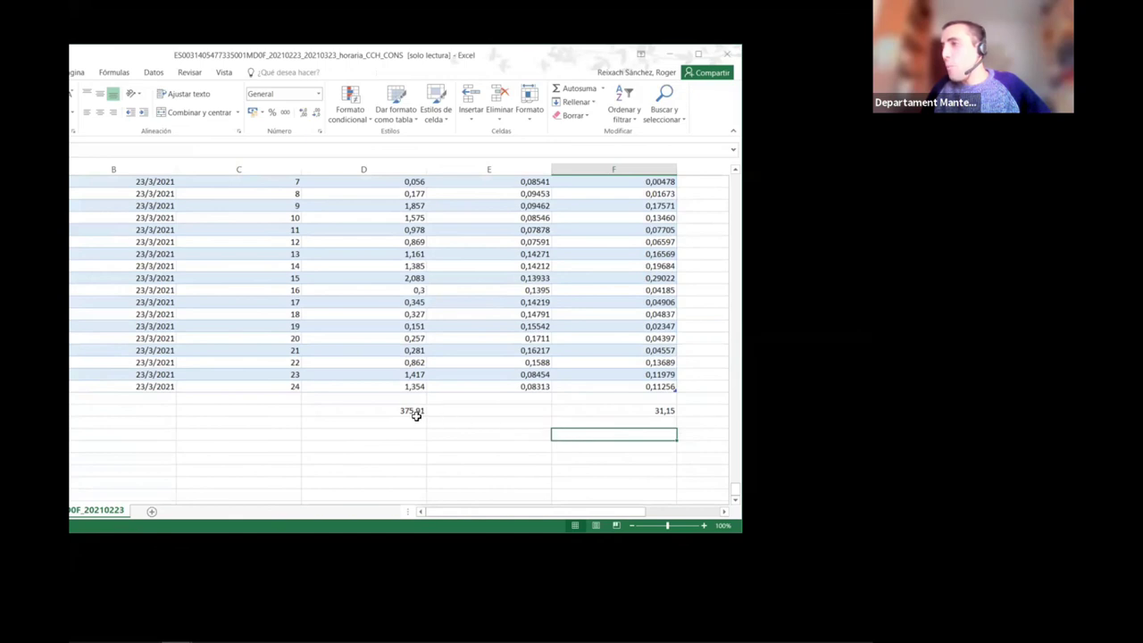
pyautogui.click(526, 433)
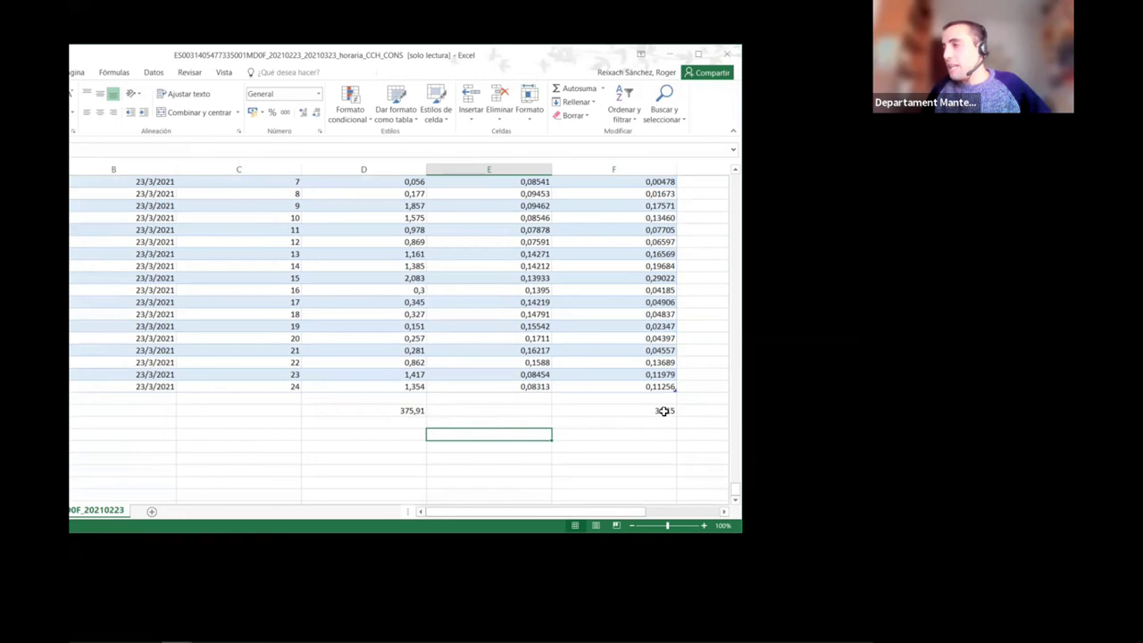
pyautogui.click(622, 431)
pyautogui.click(536, 432)
pyautogui.write('Pre')
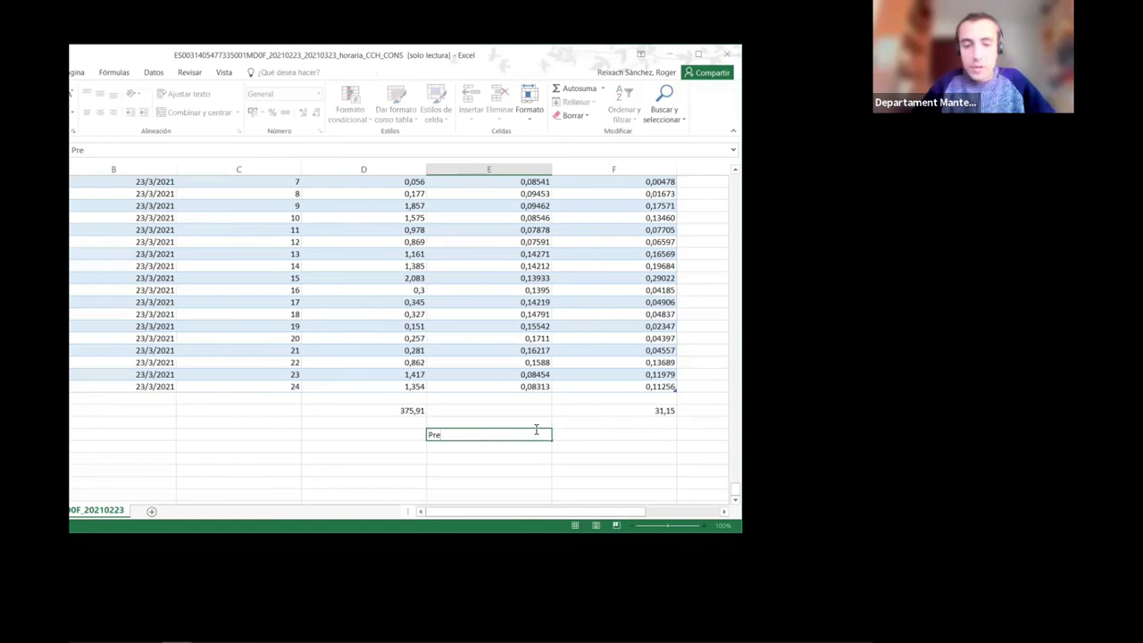
pyautogui.write('u de mitjana (€/kWh')
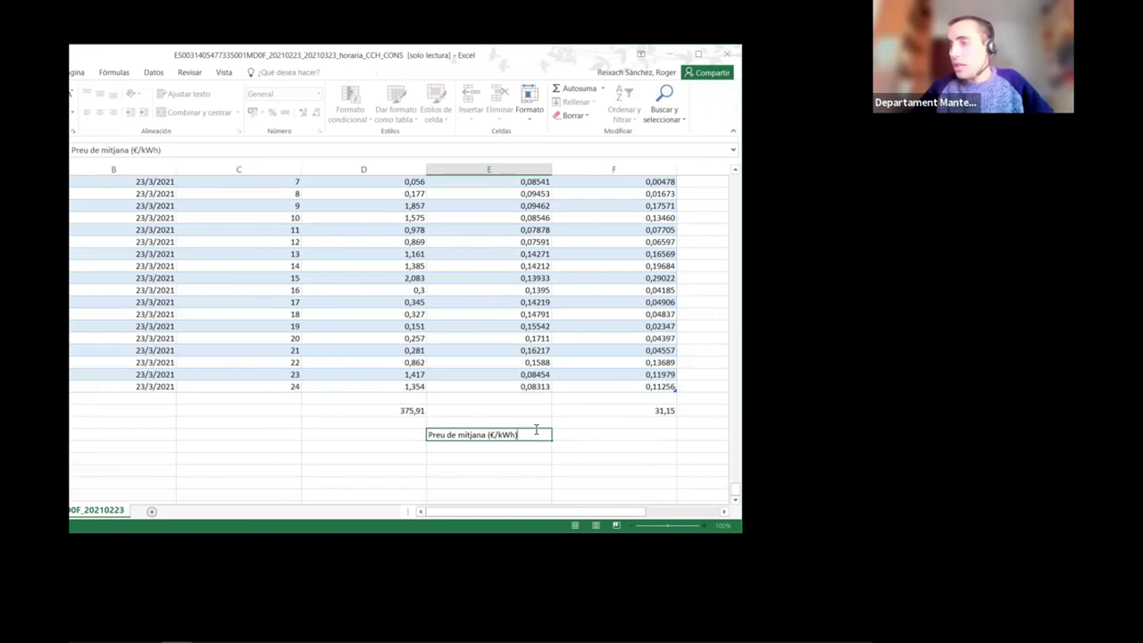
pyautogui.press('Tab')
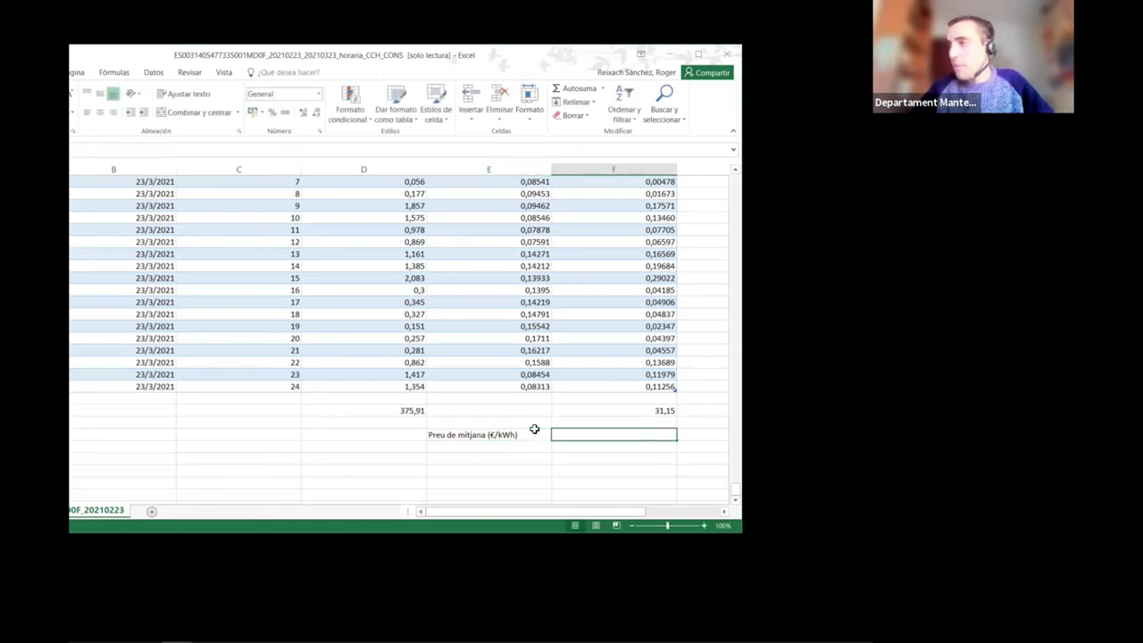
# Calculate the average price in F677 by dividing the cost total by the energy total with =F675/D675
pyautogui.click(632, 409)
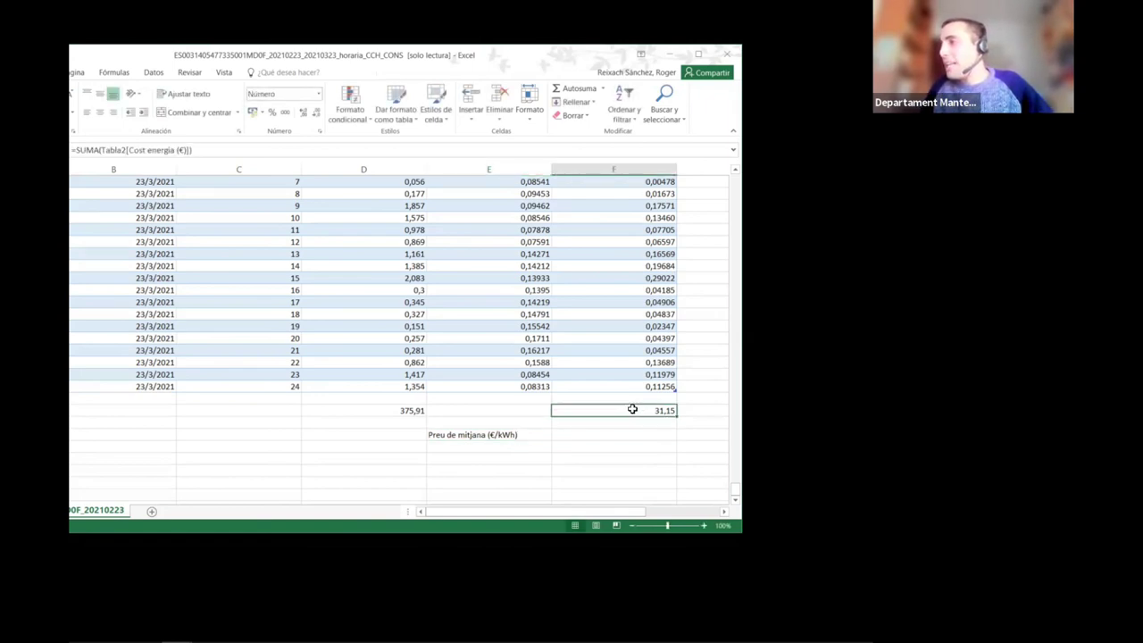
pyautogui.click(611, 435)
pyautogui.write('=')
pyautogui.click(629, 410)
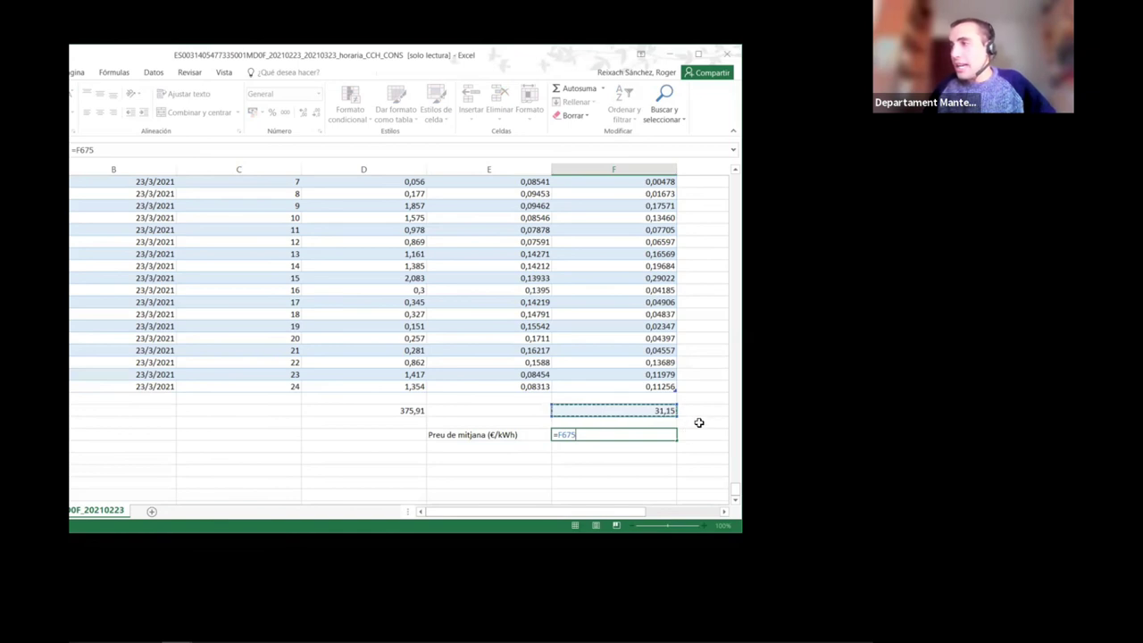
pyautogui.write('/')
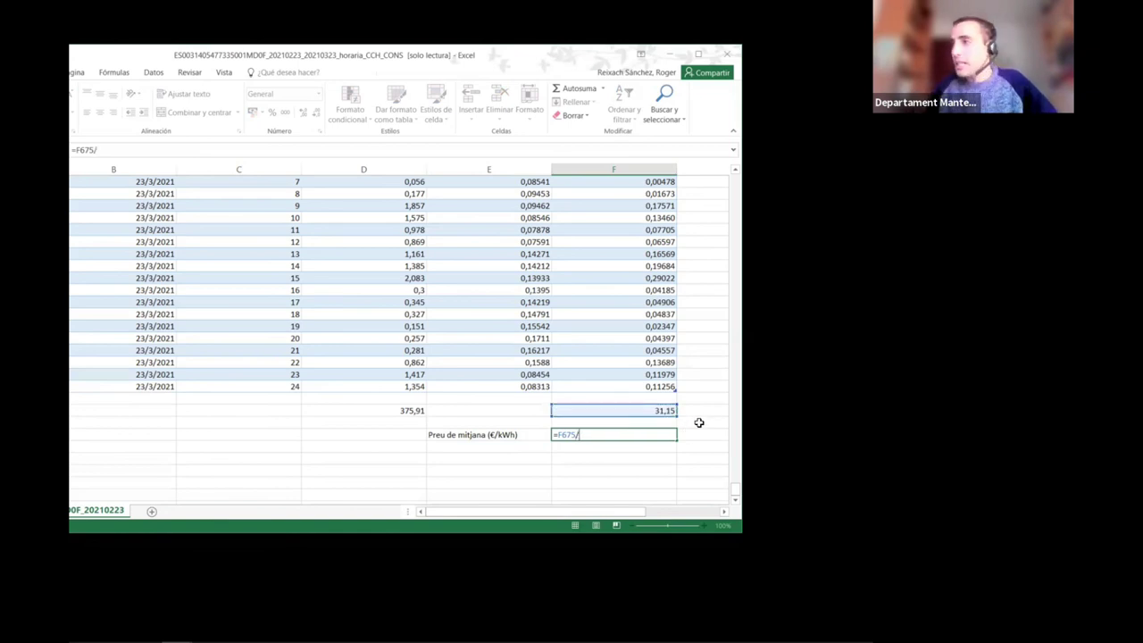
pyautogui.click(412, 410)
pyautogui.press('Return')
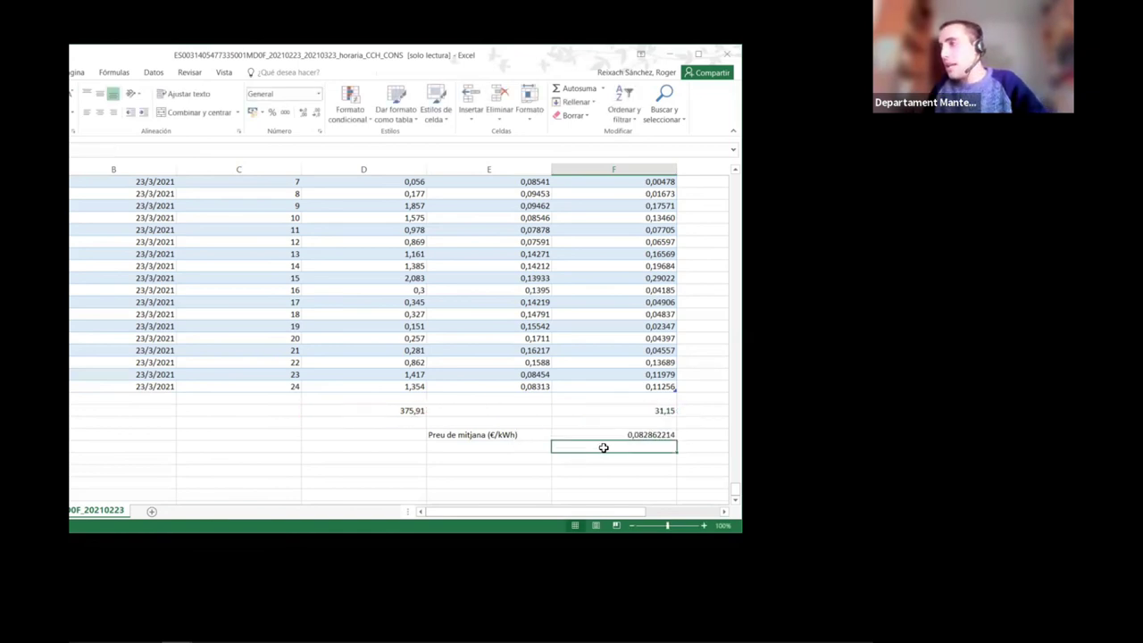
# Format the average price in F677 to six decimal places
pyautogui.click(625, 432)
pyautogui.click(687, 436)
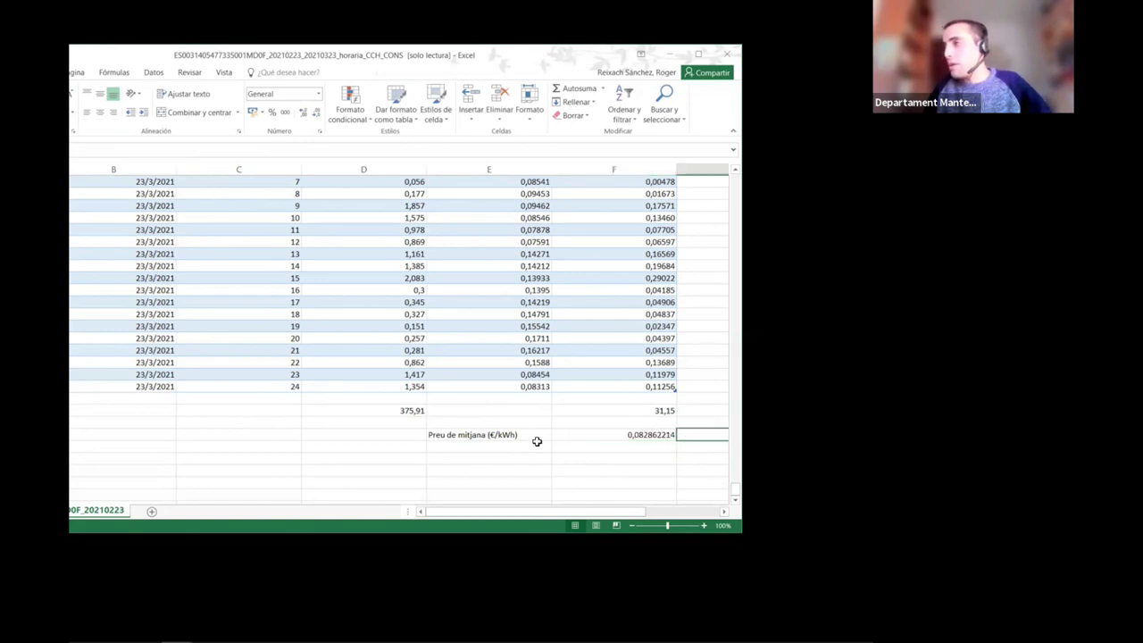
pyautogui.click(641, 434)
pyautogui.click(317, 114)
pyautogui.click(317, 115)
pyautogui.click(317, 114)
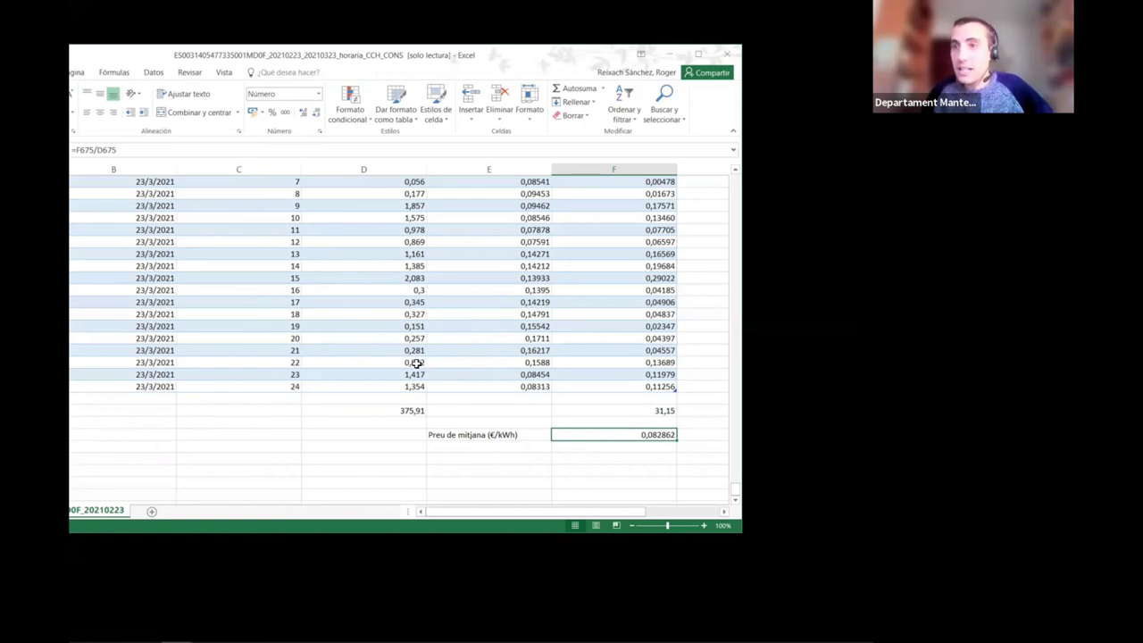
# Examine the hourly Preu (€/kWh) column from first to last hour, and the totals and average price below the table
pyautogui.click(520, 351)
pyautogui.hotkey('ctrl', 'Up')
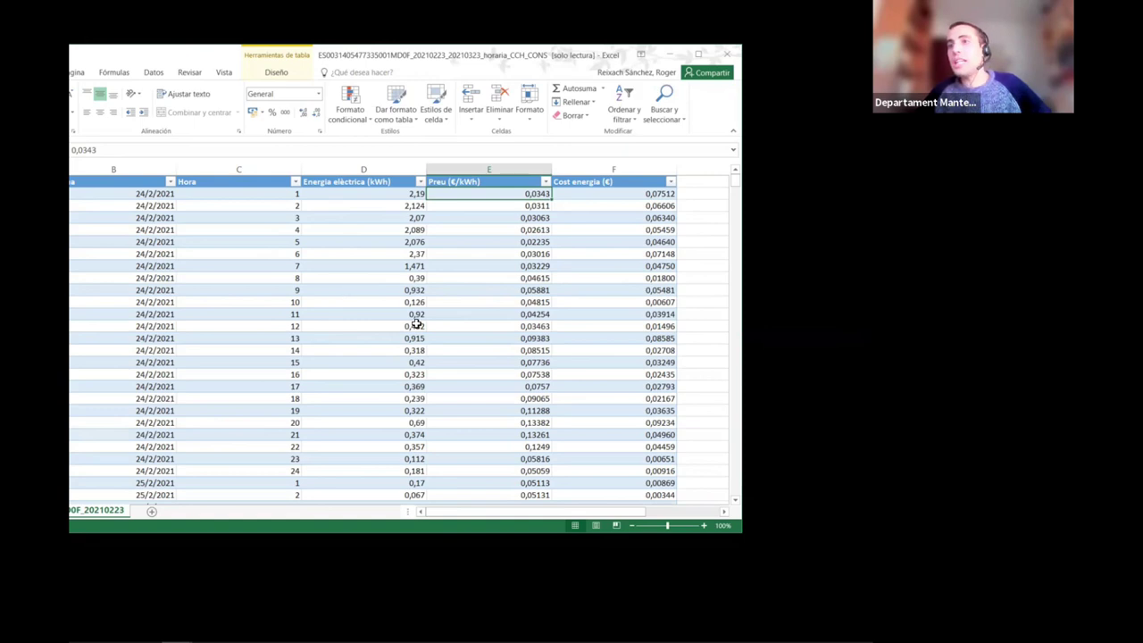
pyautogui.moveTo(500, 350); pyautogui.dragTo(503, 373)
pyautogui.scroll(-5, 507, 369)
pyautogui.hotkey('ctrl', 'Down')
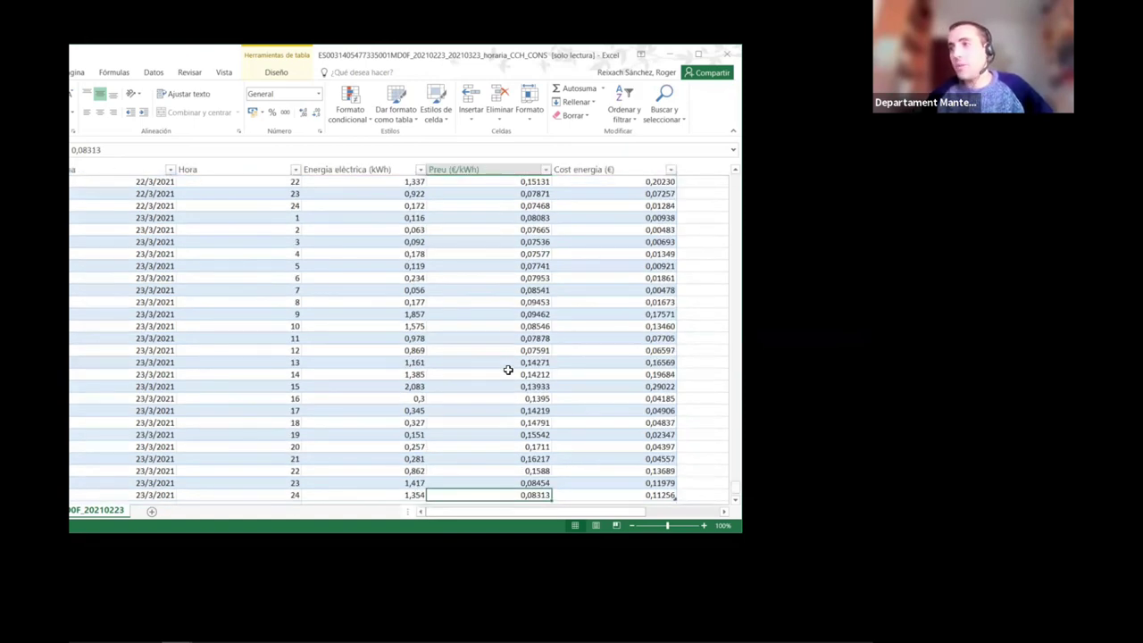
pyautogui.scroll(-3, 506, 372)
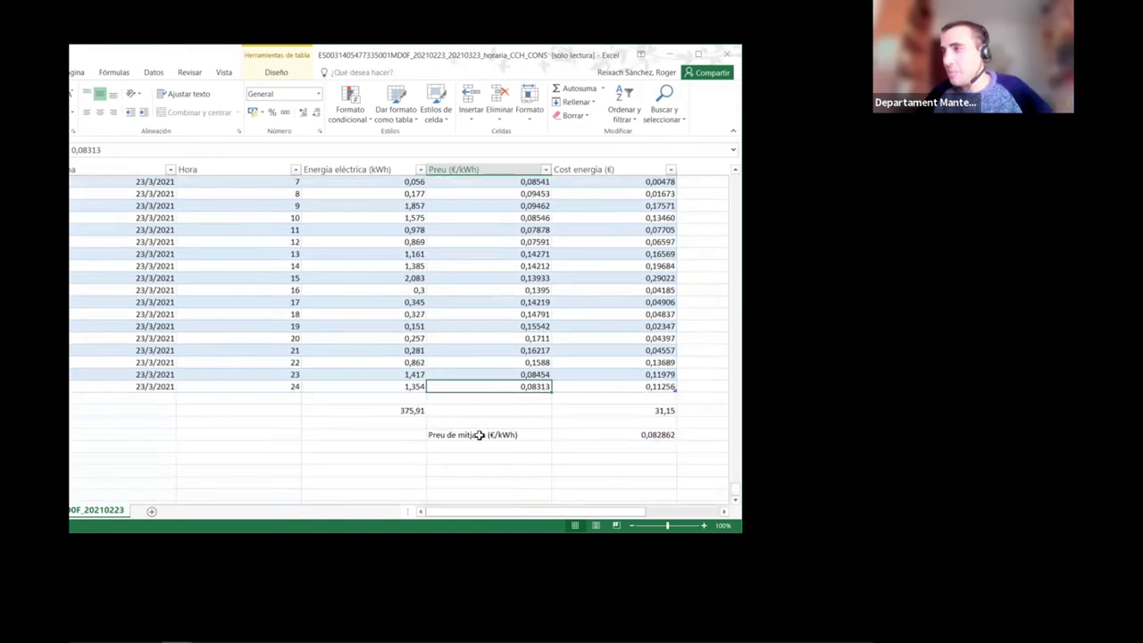
pyautogui.click(479, 434)
pyautogui.moveTo(393, 411); pyautogui.dragTo(636, 434)
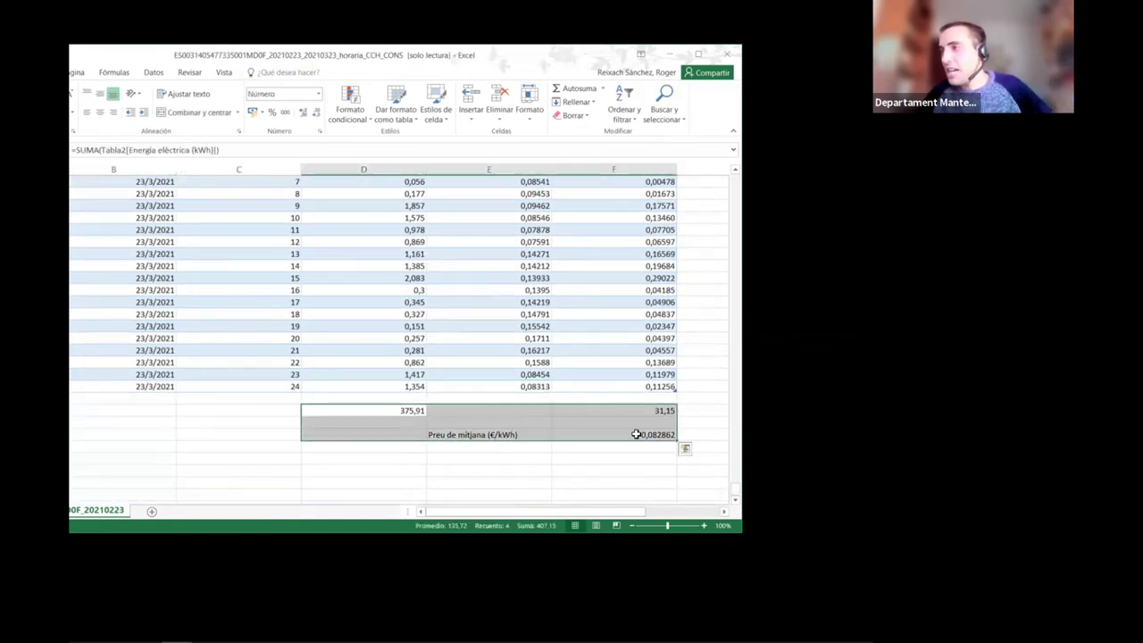
pyautogui.click(488, 458)
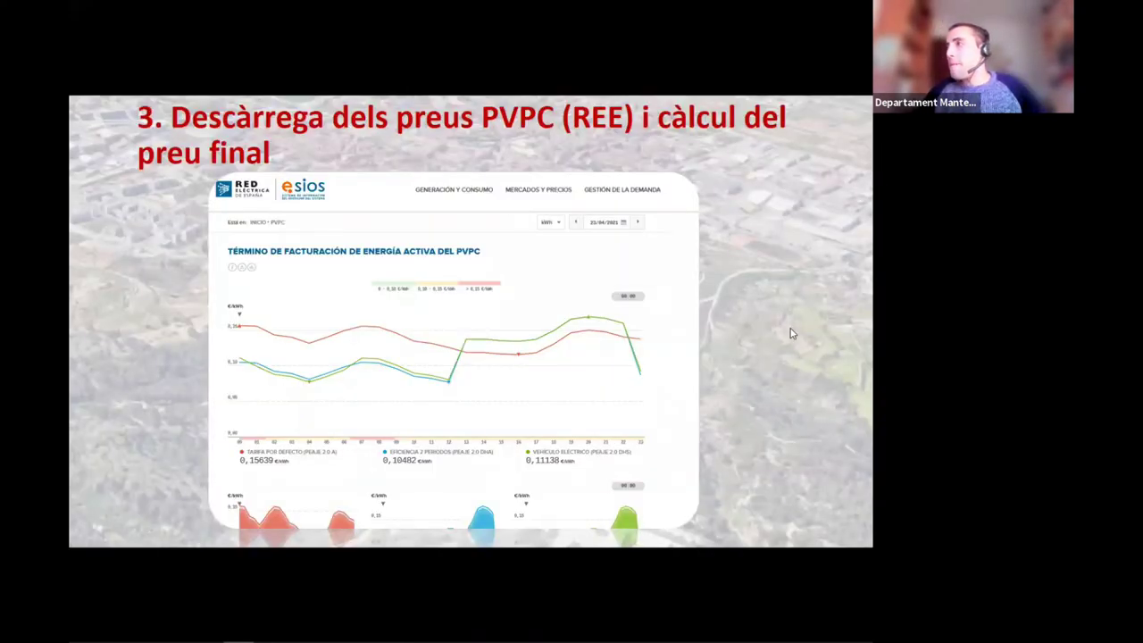
pyautogui.click(790, 333)
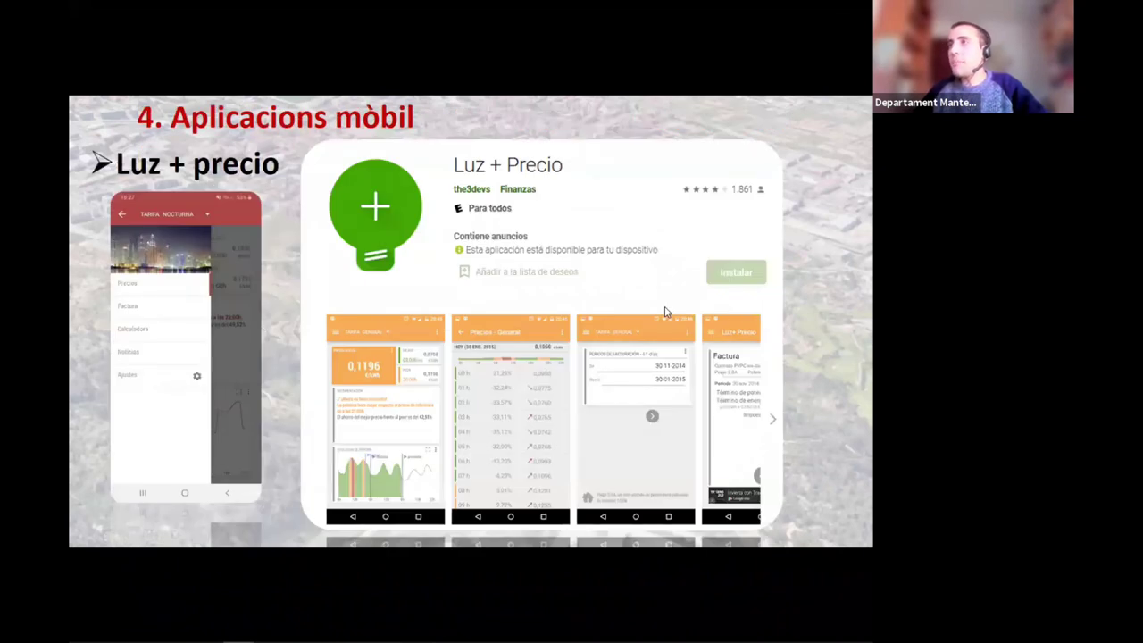